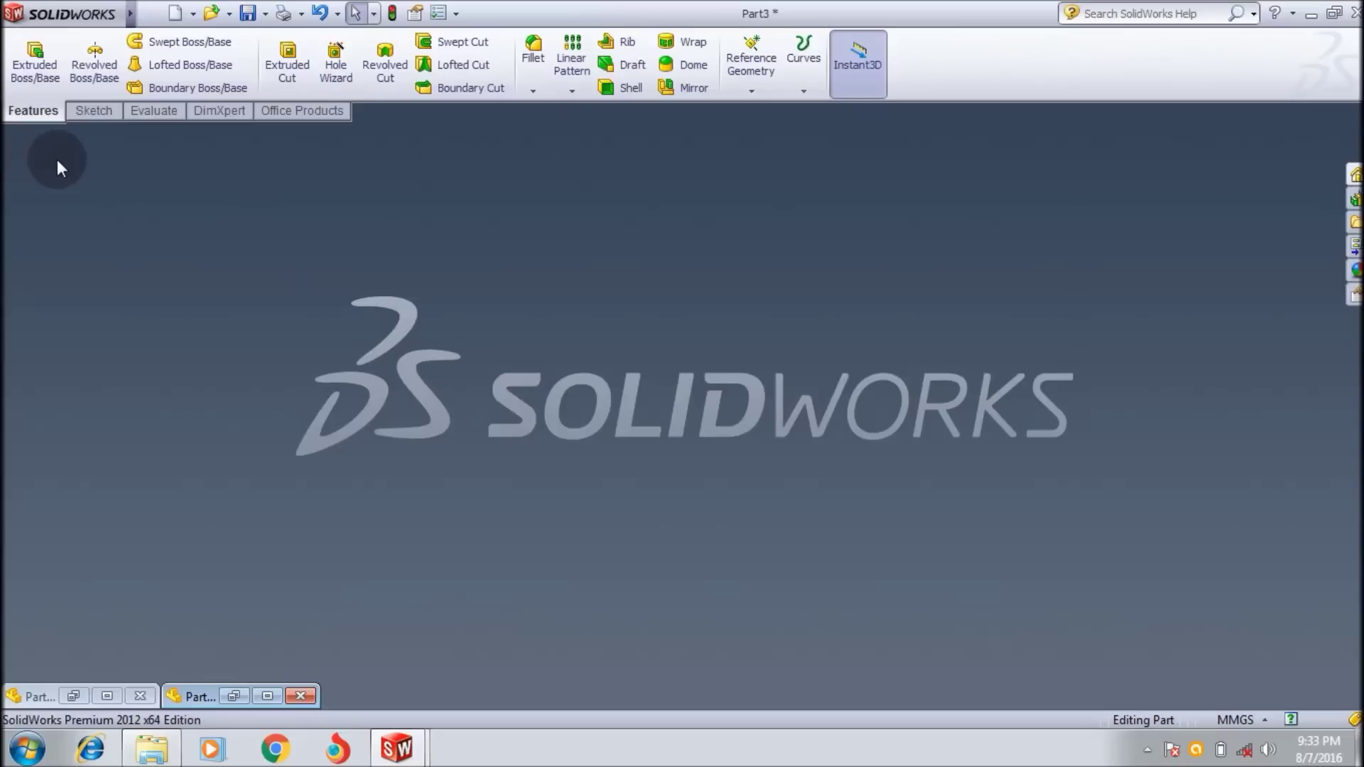
# Bring up the Sketch tools in the CommandManager and open the Edit menu.
pyautogui.click(95, 117)
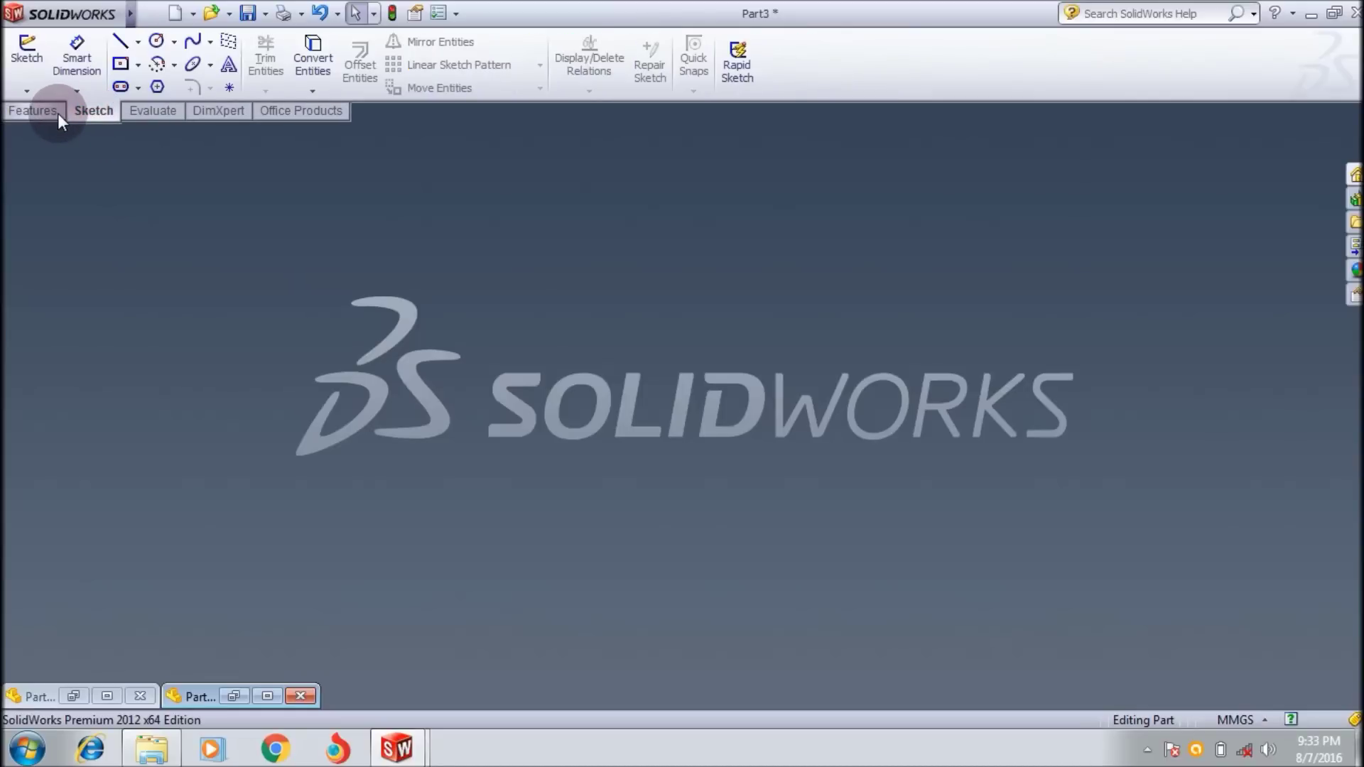
pyautogui.moveTo(130, 14)
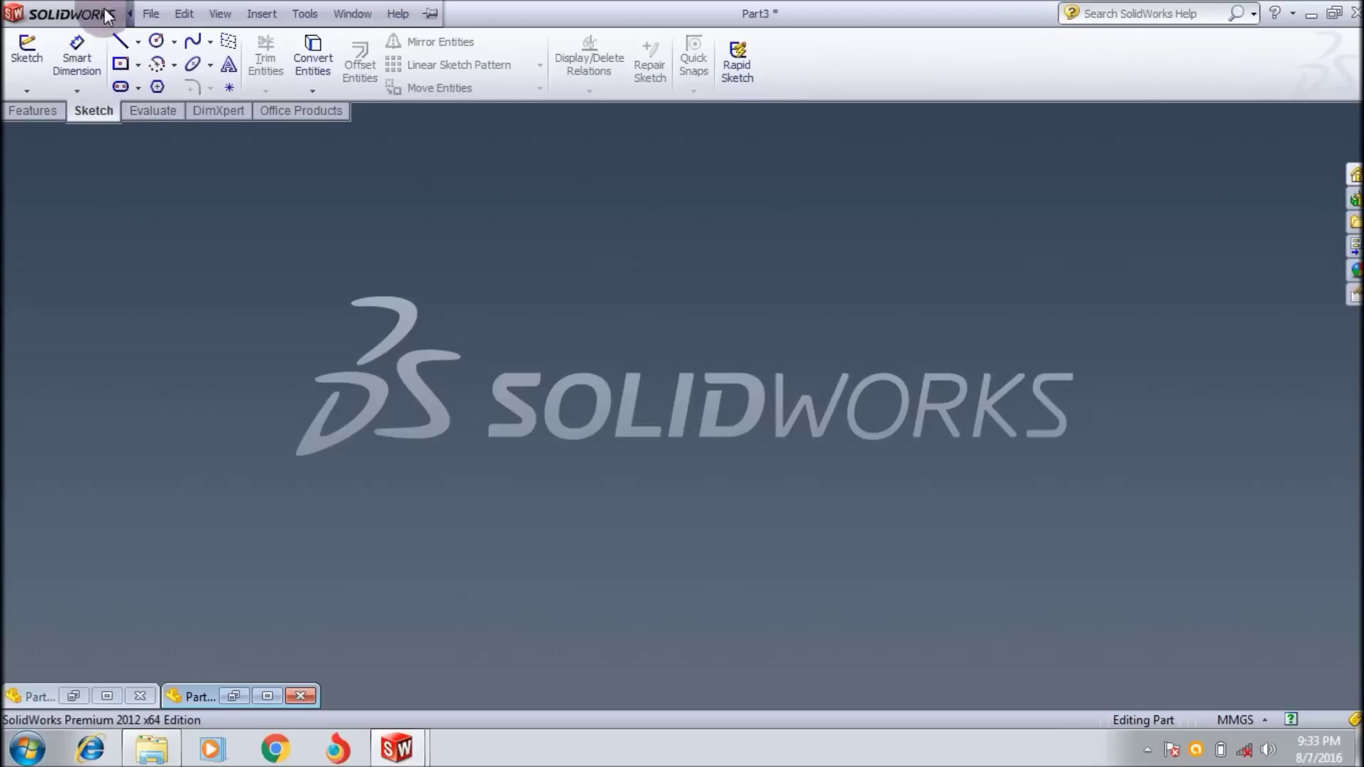
pyautogui.click(184, 13)
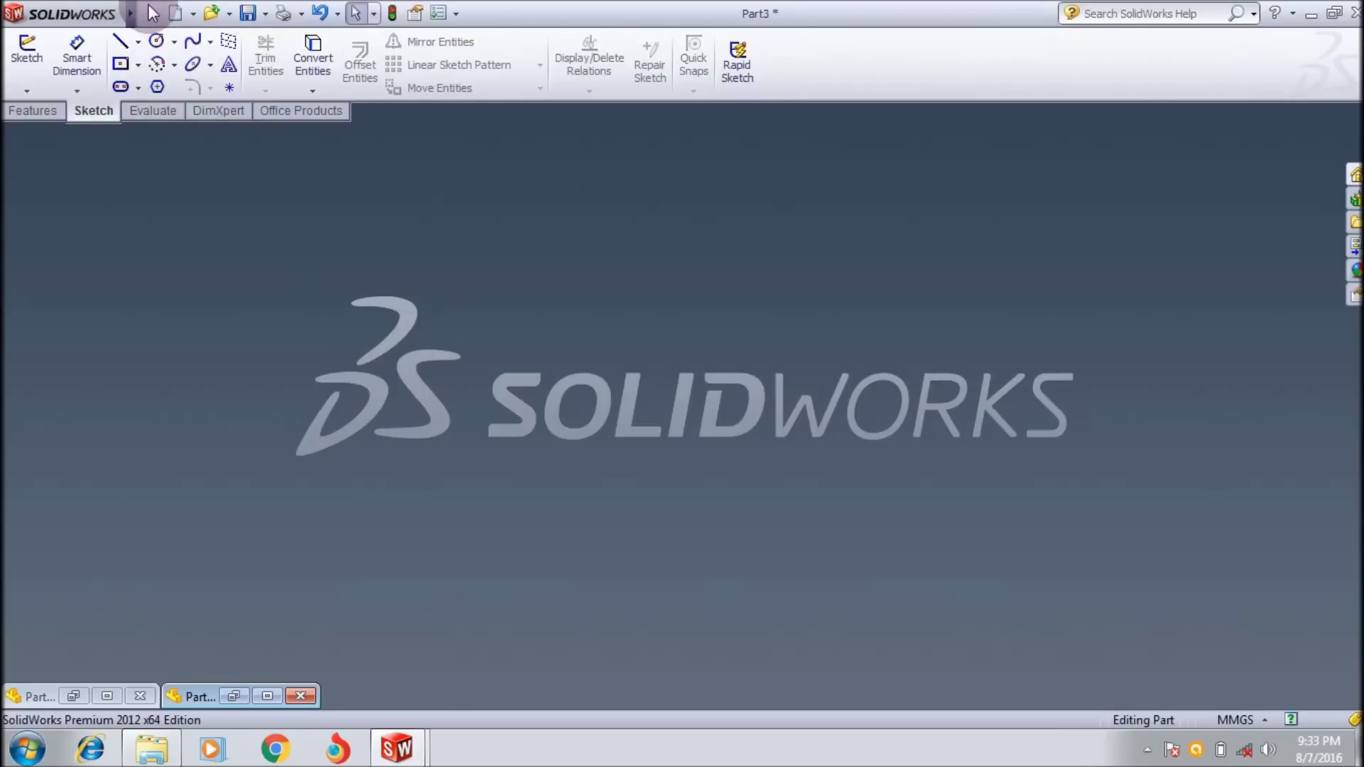
# Create a new part document and view it normal to the Right Plane.
pyautogui.click(171, 14)
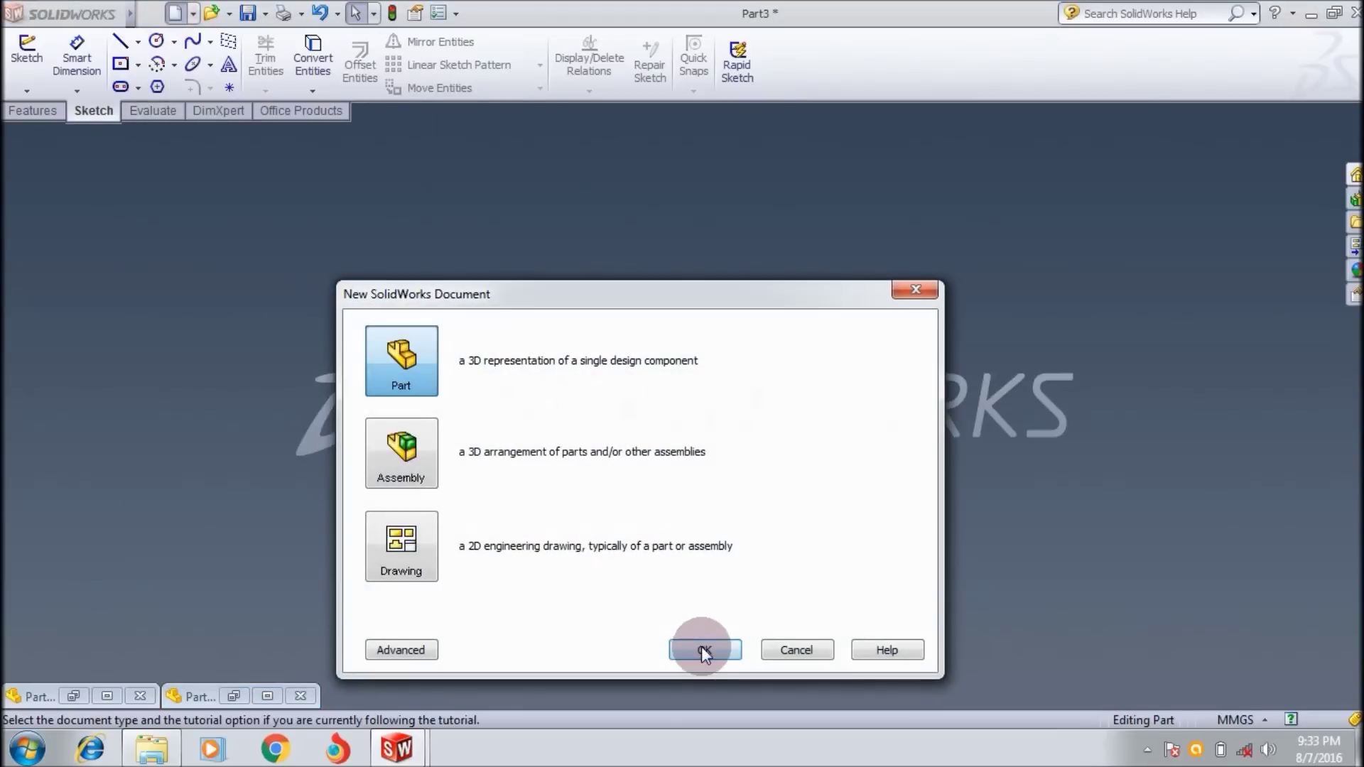
pyautogui.click(703, 650)
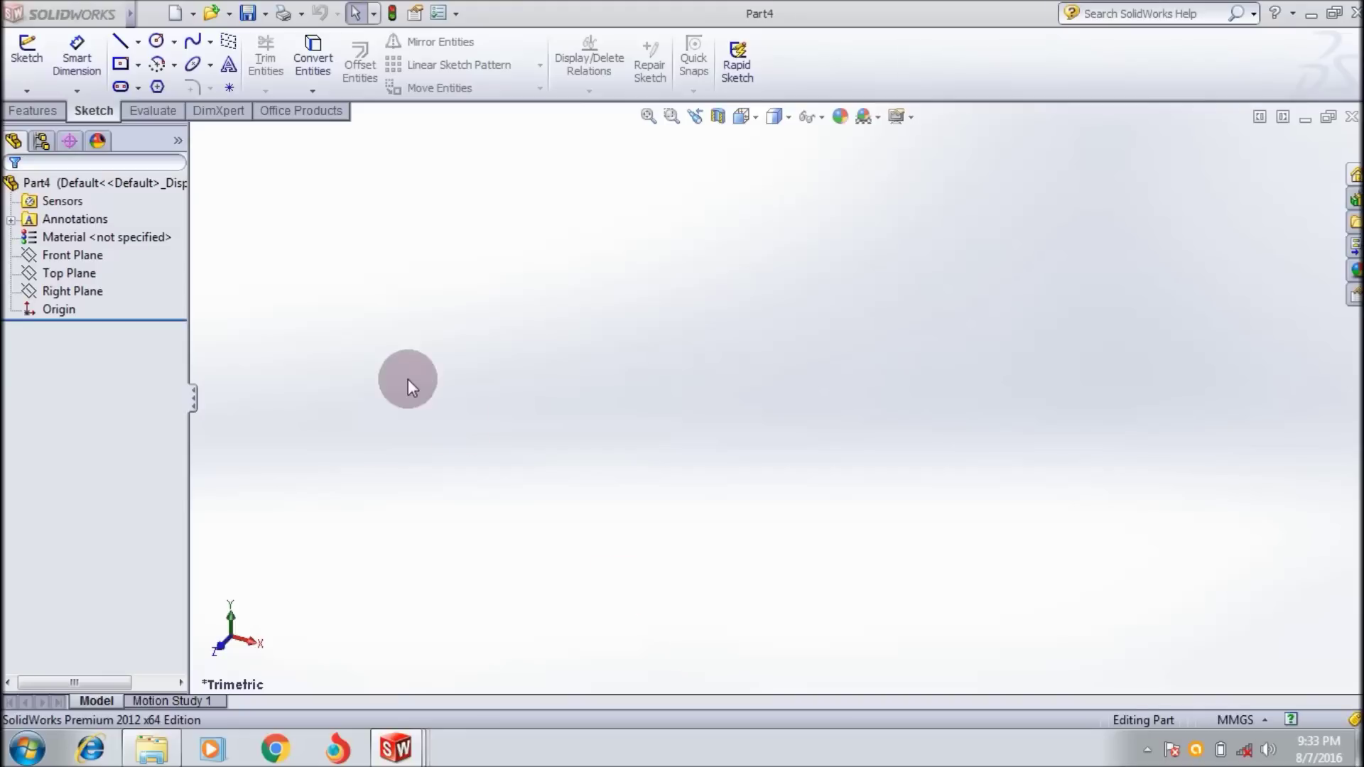
pyautogui.click(56, 272)
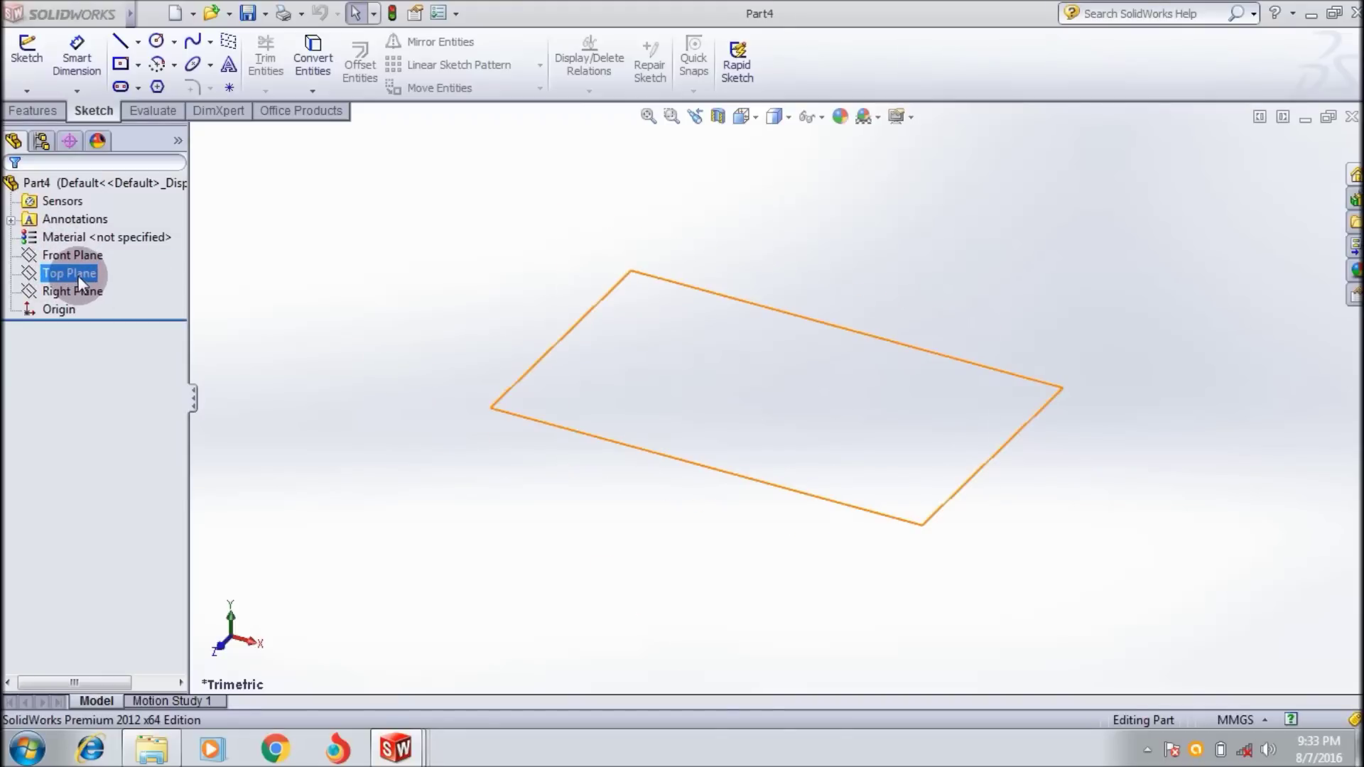
pyautogui.click(78, 289)
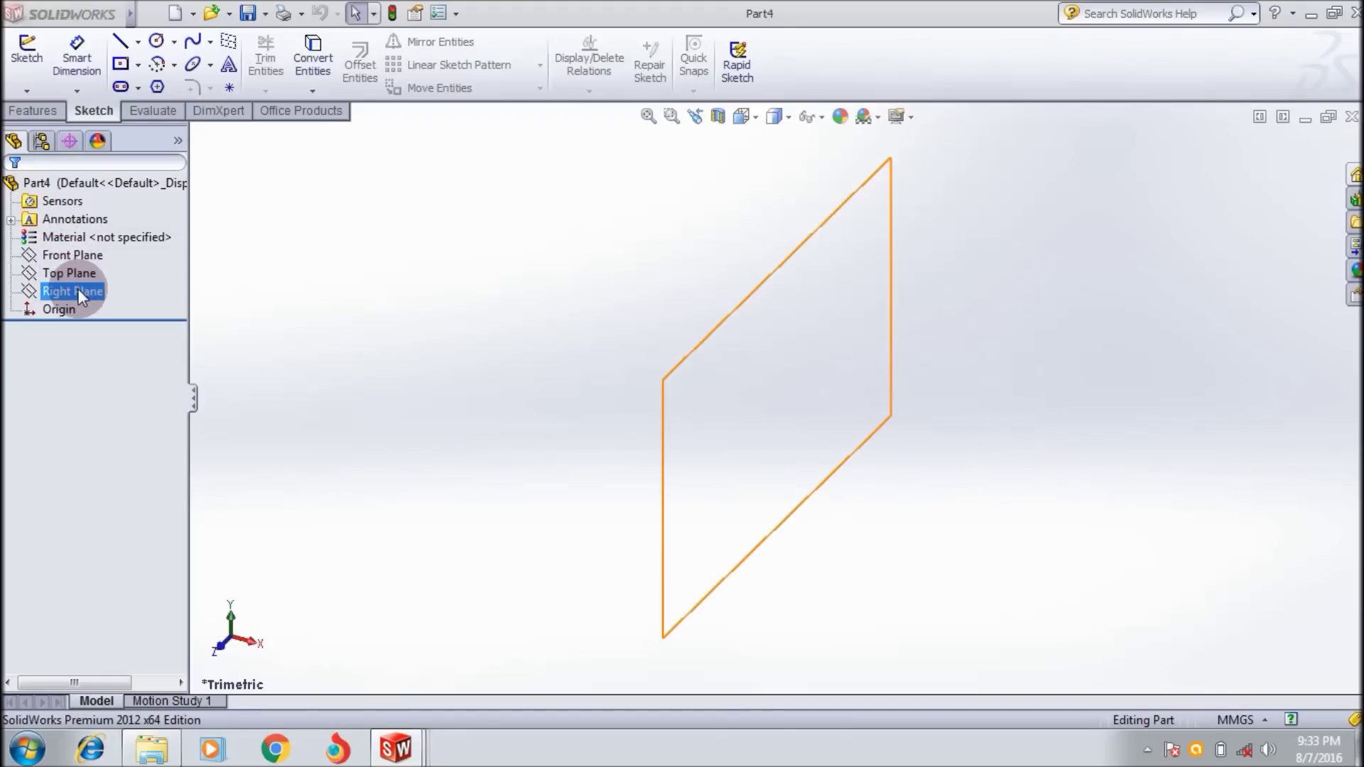
pyautogui.rightClick(837, 337)
pyautogui.click(949, 314)
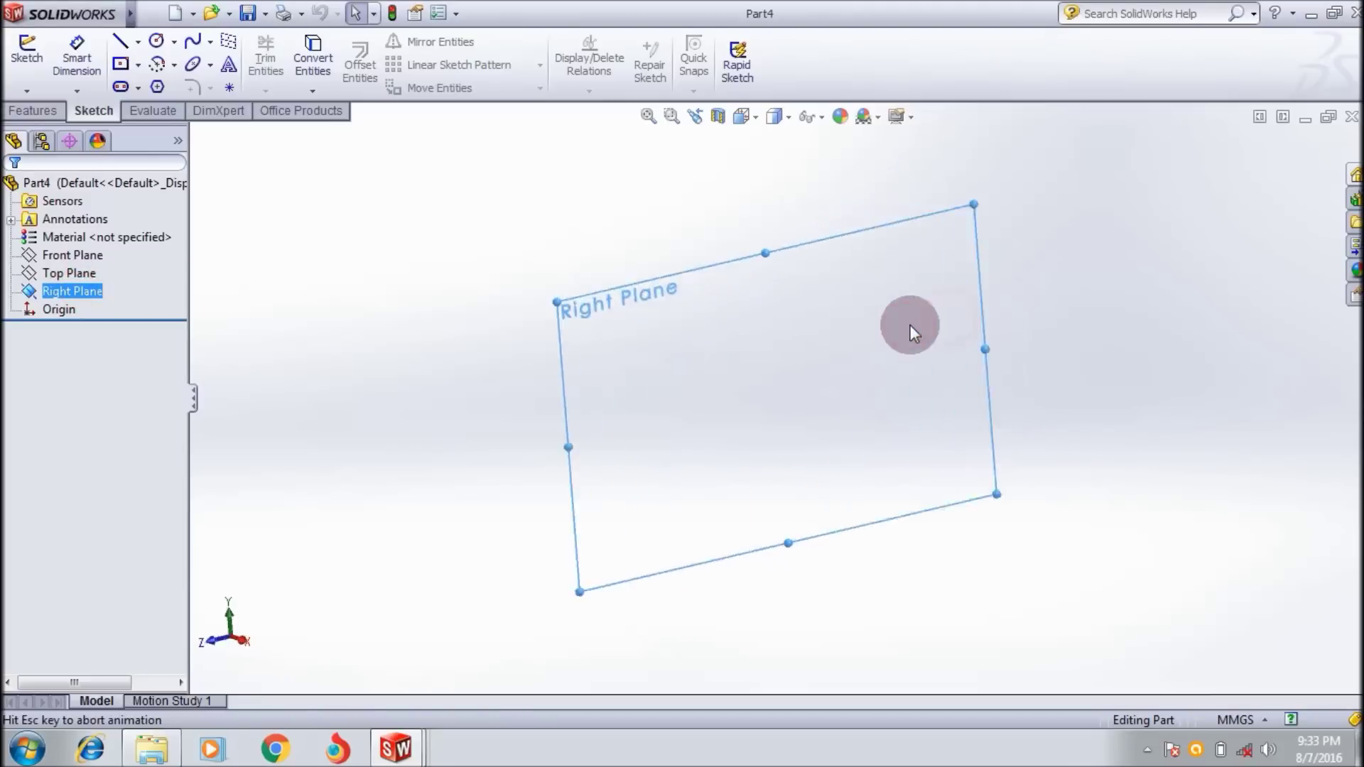
# Draw a closed six-line L-shaped step outline on the Right Plane with a corner at the origin.
pyautogui.click(119, 41)
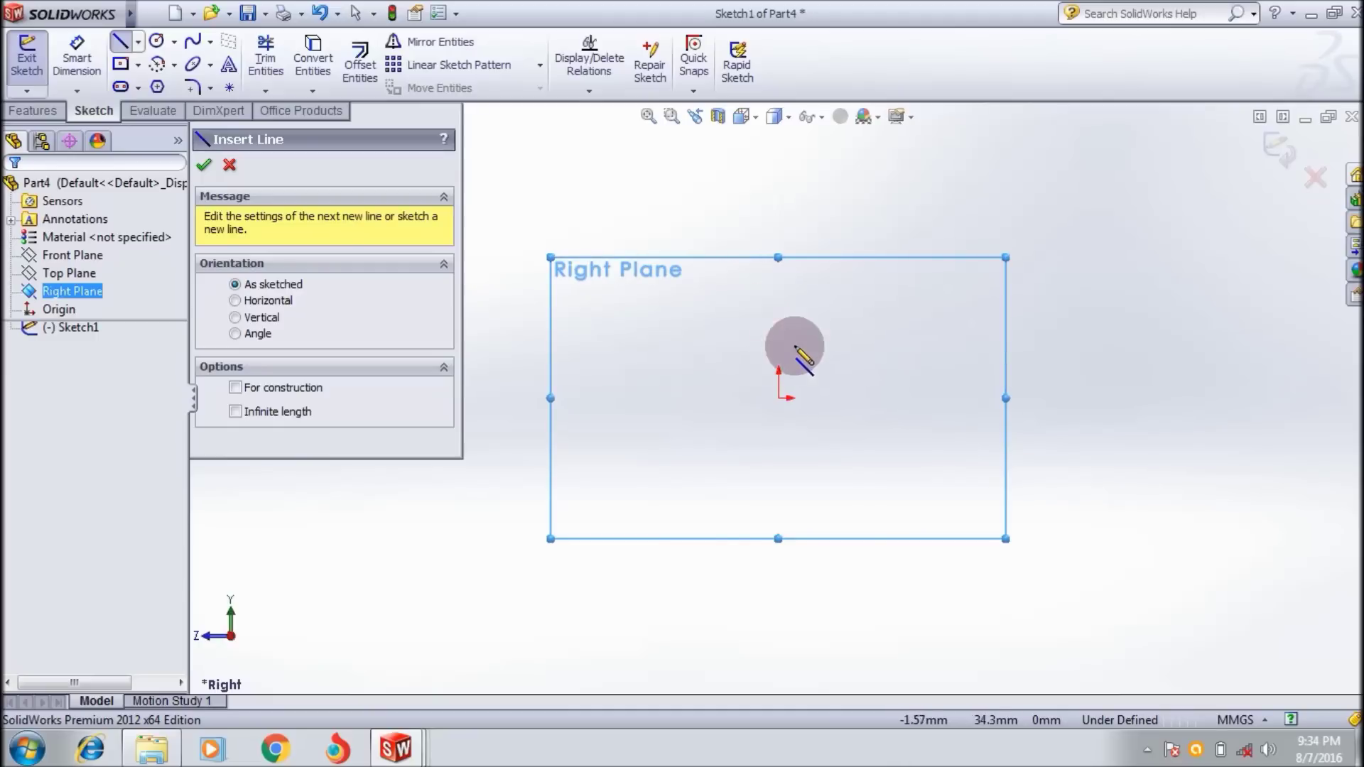
pyautogui.click(777, 309)
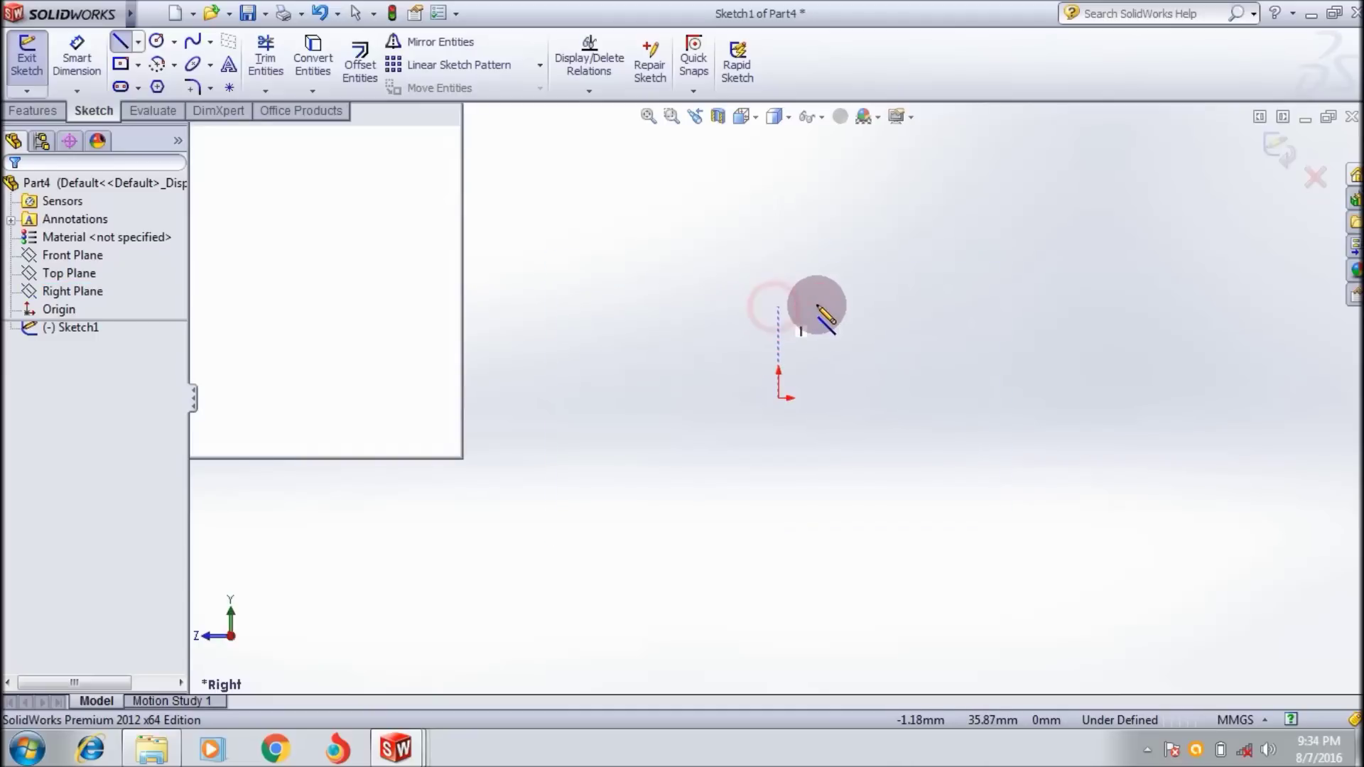
pyautogui.click(816, 306)
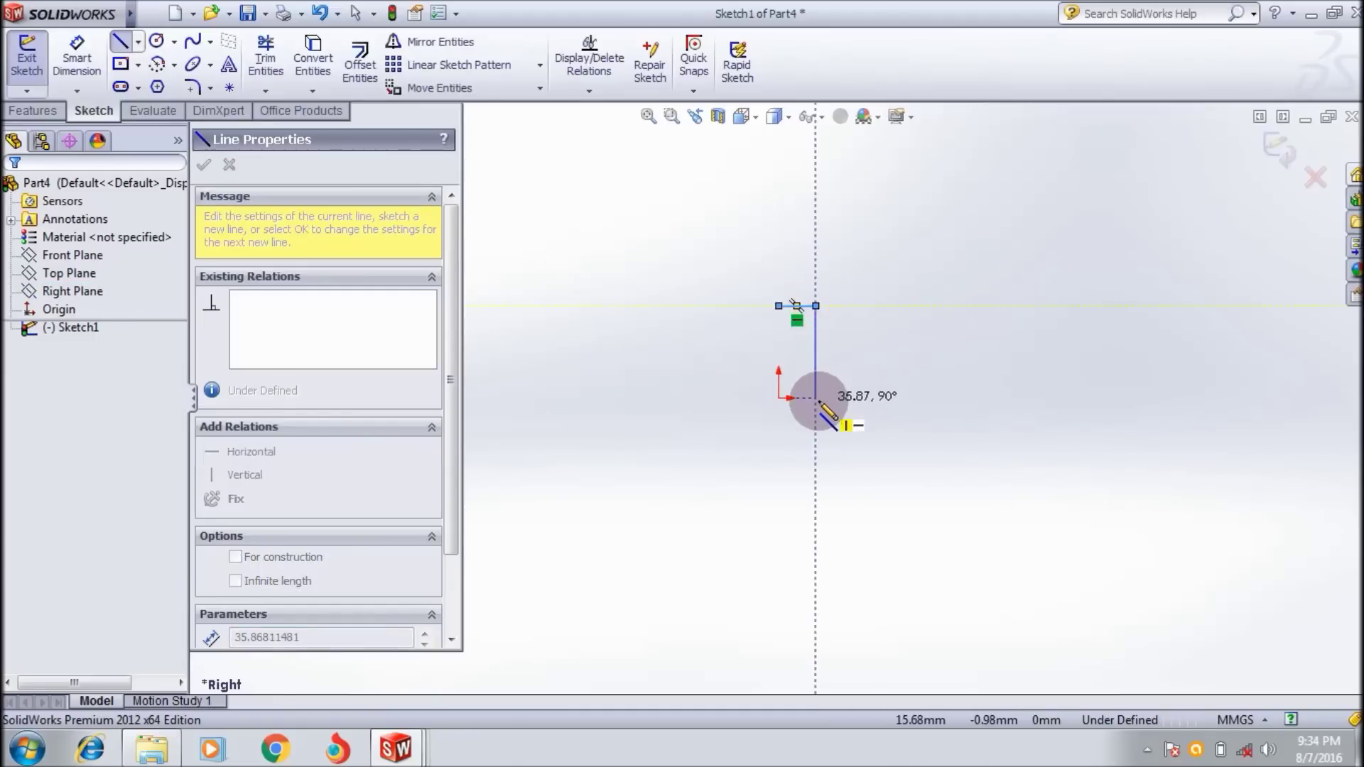
pyautogui.click(816, 397)
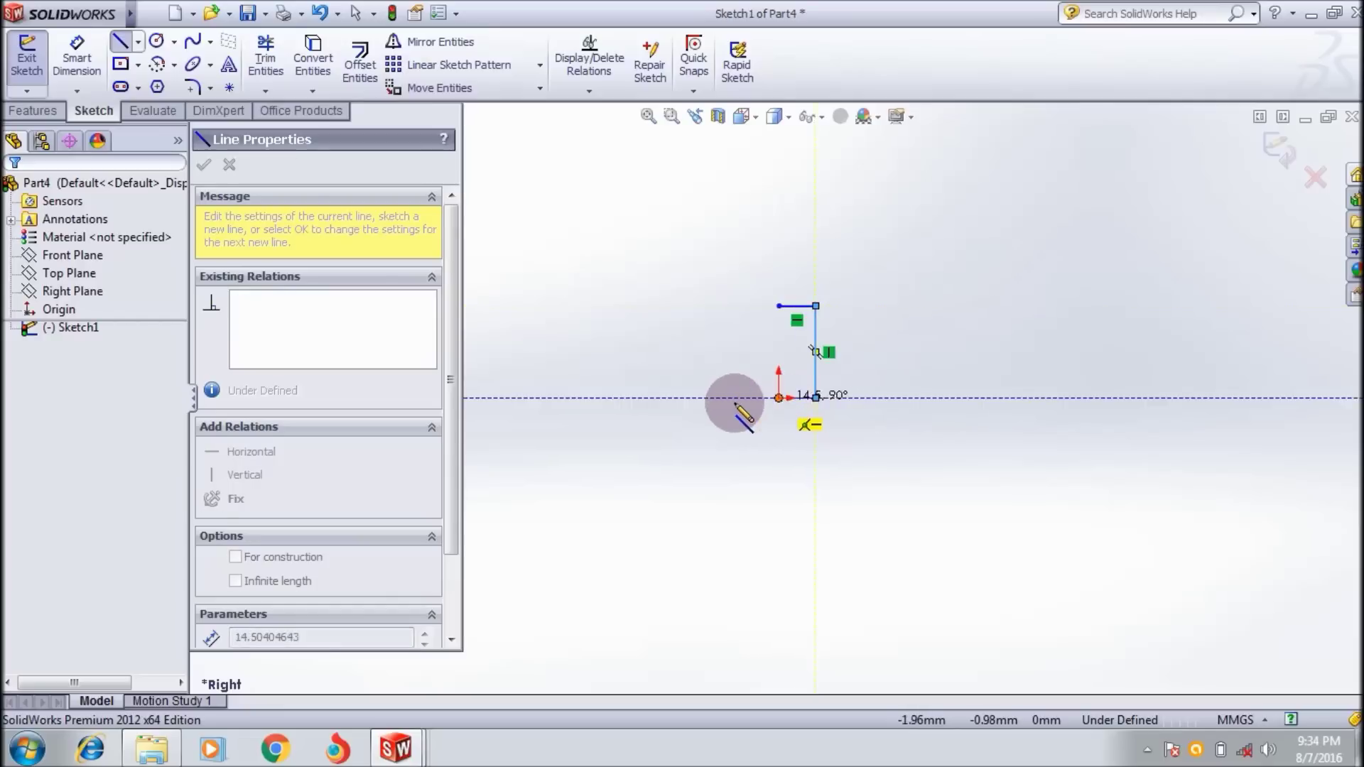
pyautogui.click(692, 397)
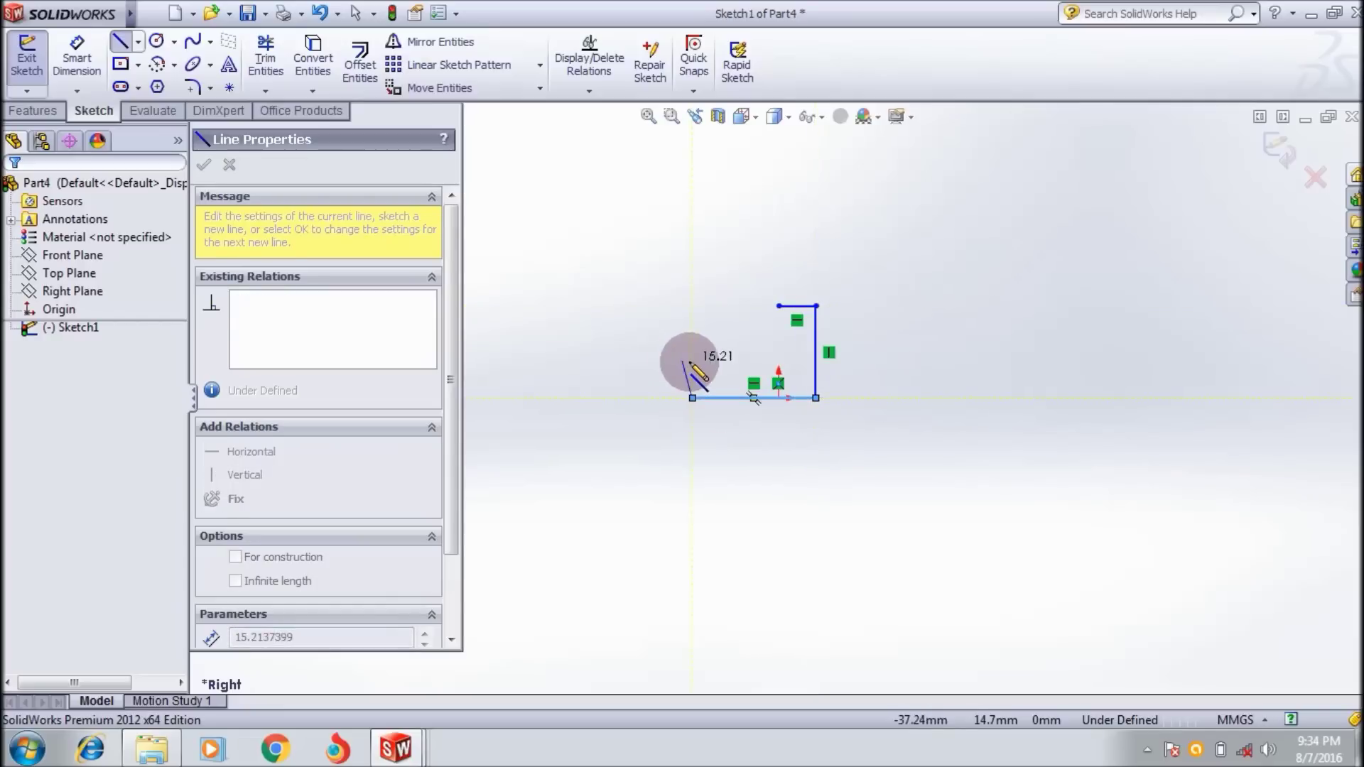
pyautogui.click(692, 363)
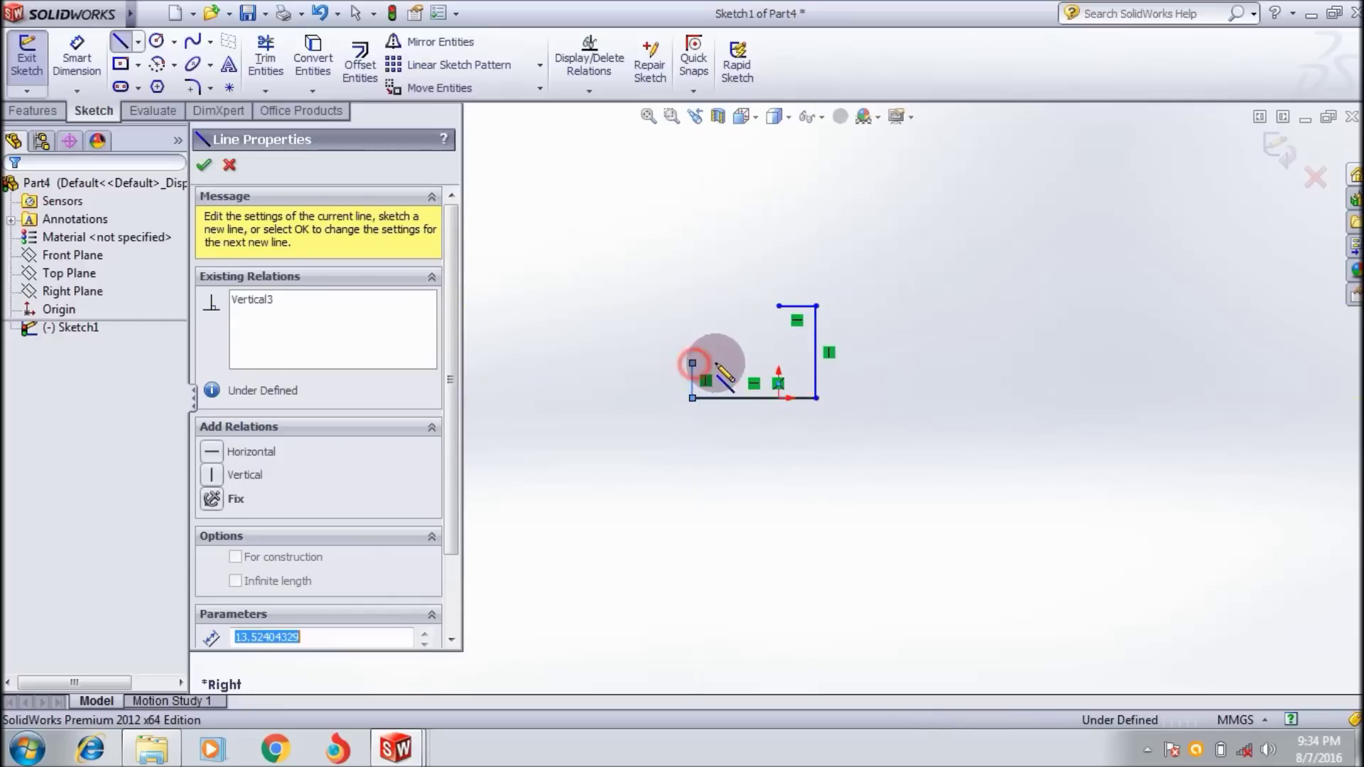
pyautogui.click(778, 363)
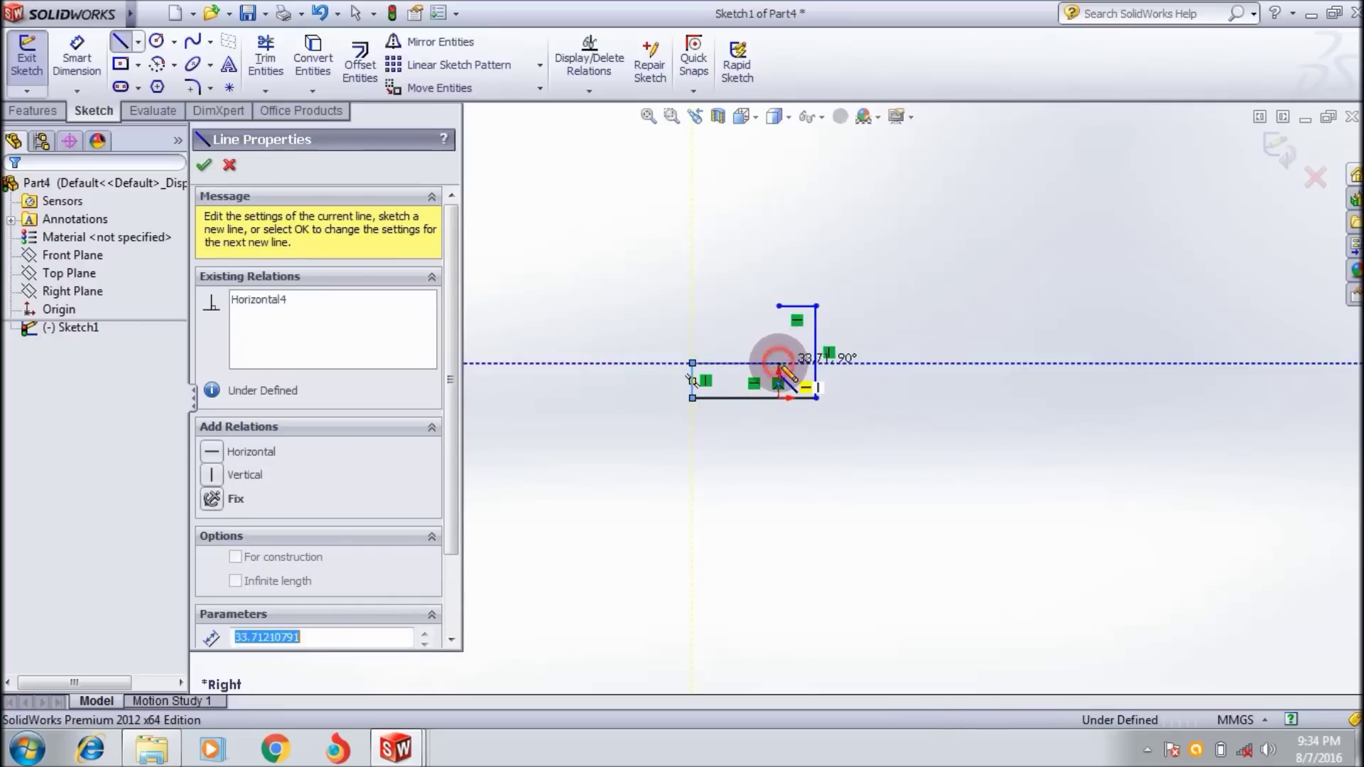
pyautogui.click(778, 305)
pyautogui.click(205, 165)
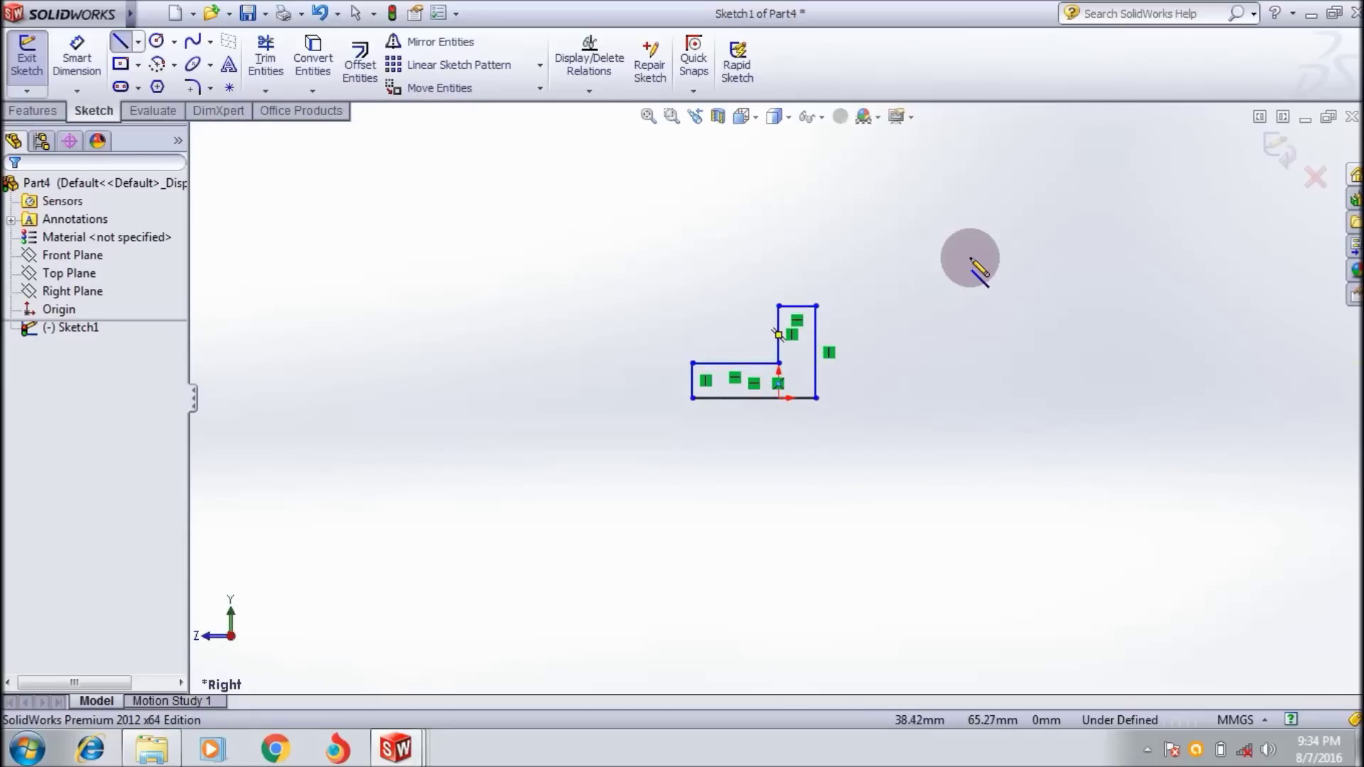
pyautogui.click(14, 114)
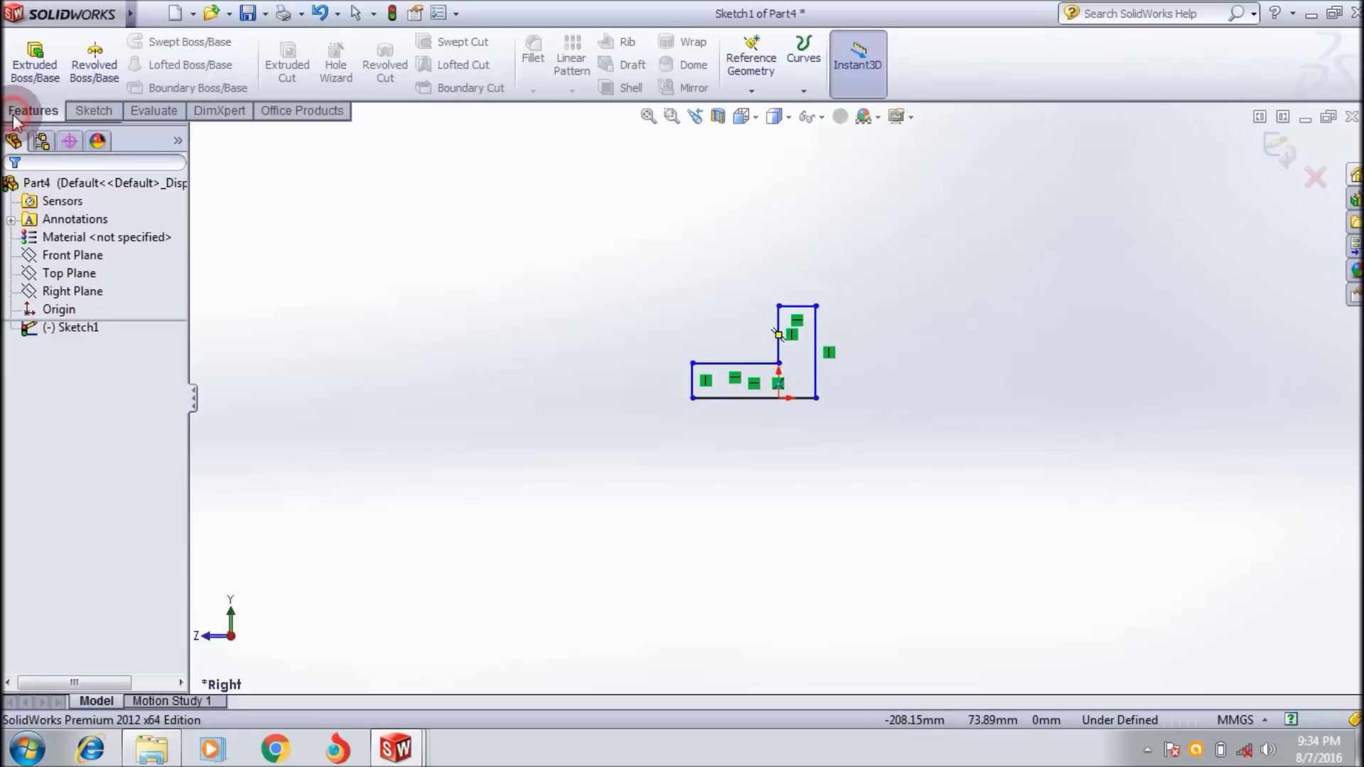
# Extrude the L-shaped sketch to a 57.00mm depth as Boss-Extrude1.
pyautogui.click(34, 61)
pyautogui.click(884, 434)
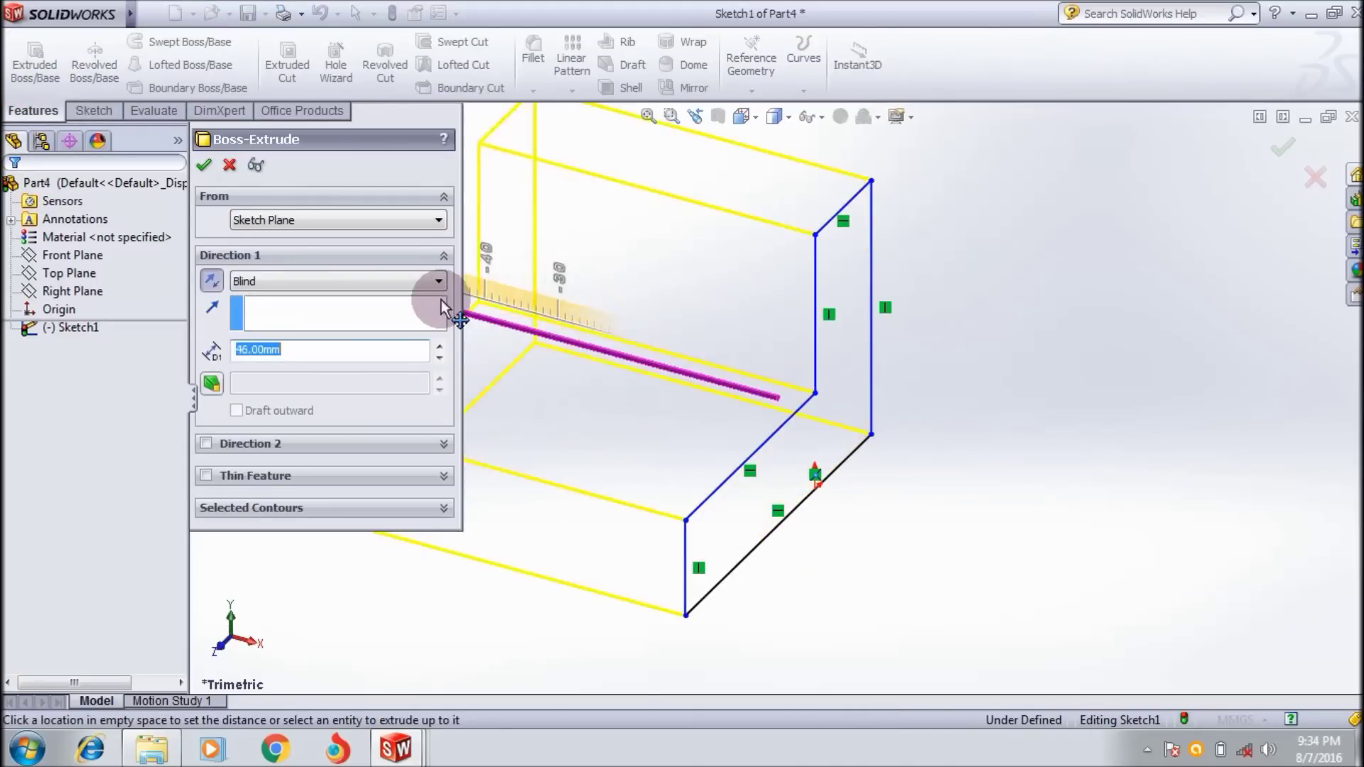
pyautogui.click(359, 268)
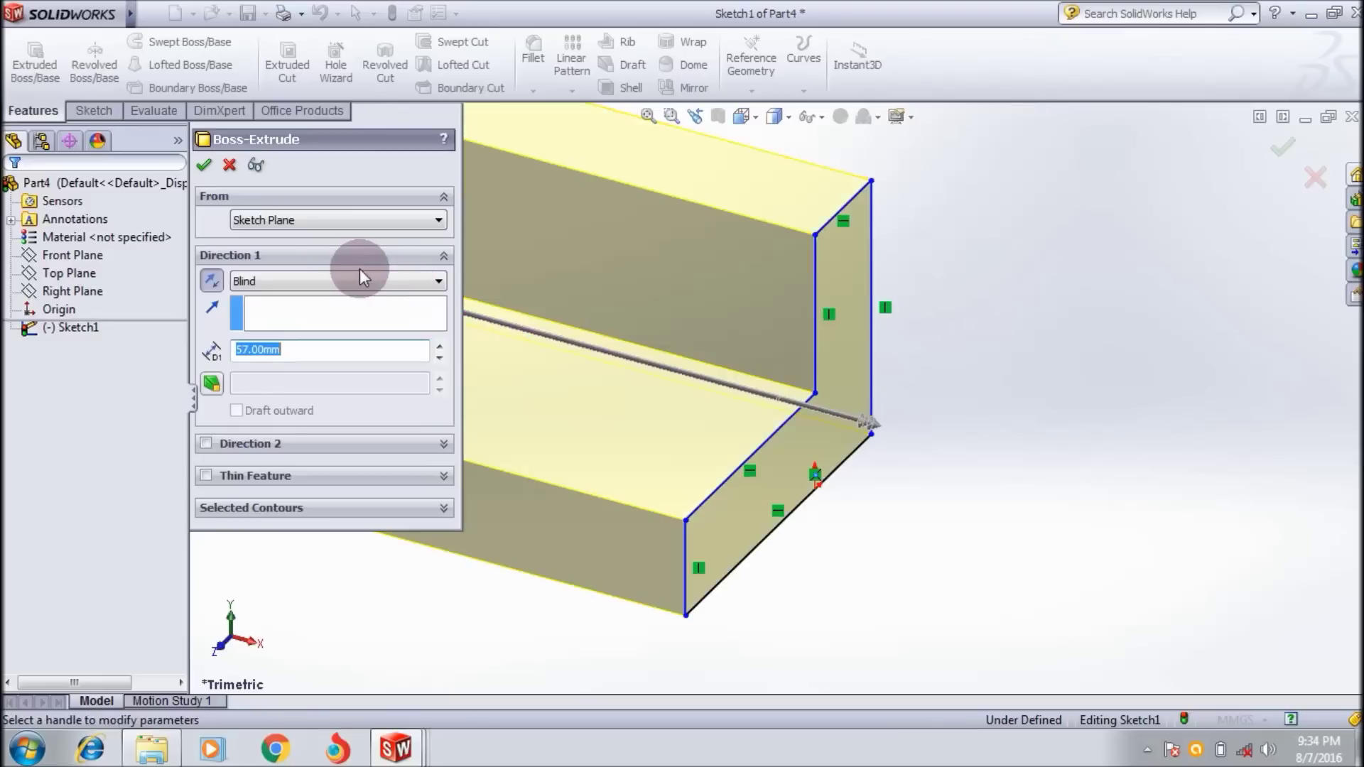
pyautogui.click(204, 167)
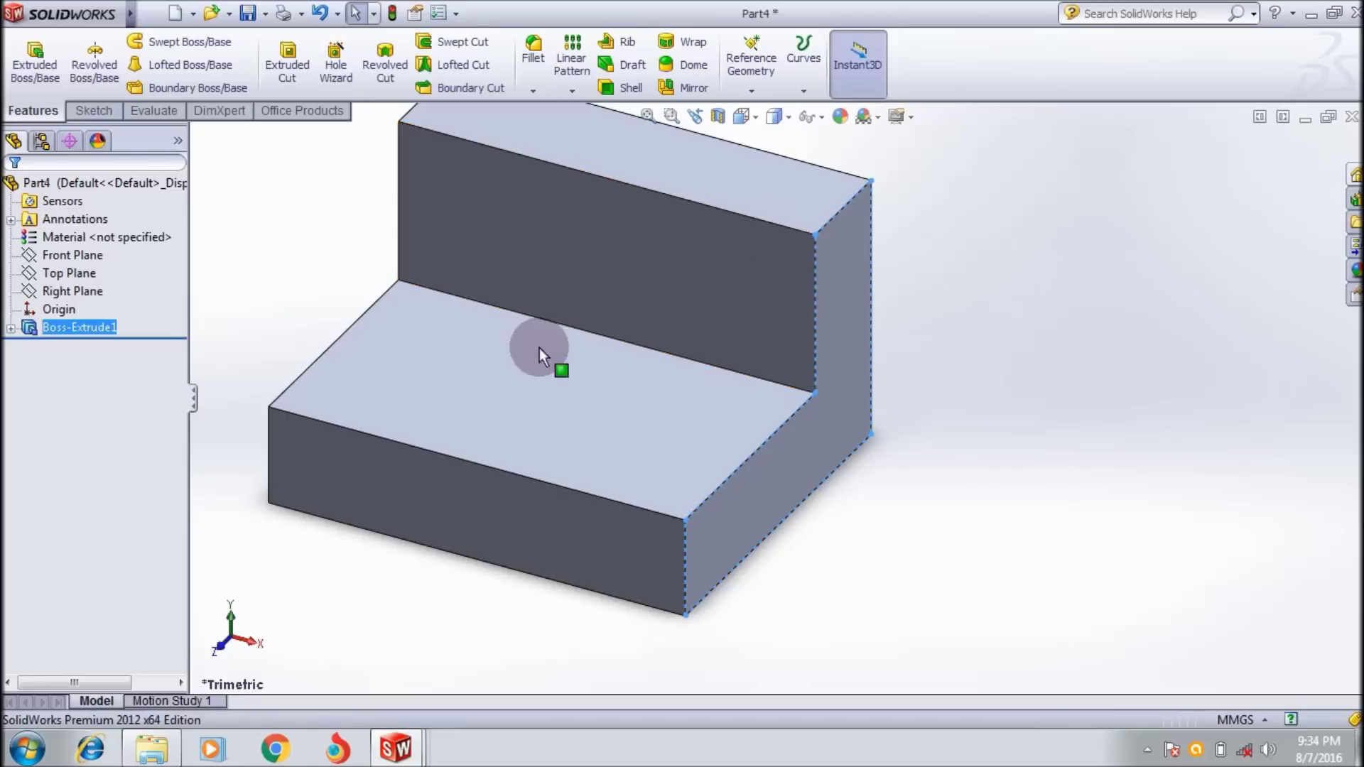
pyautogui.click(845, 317)
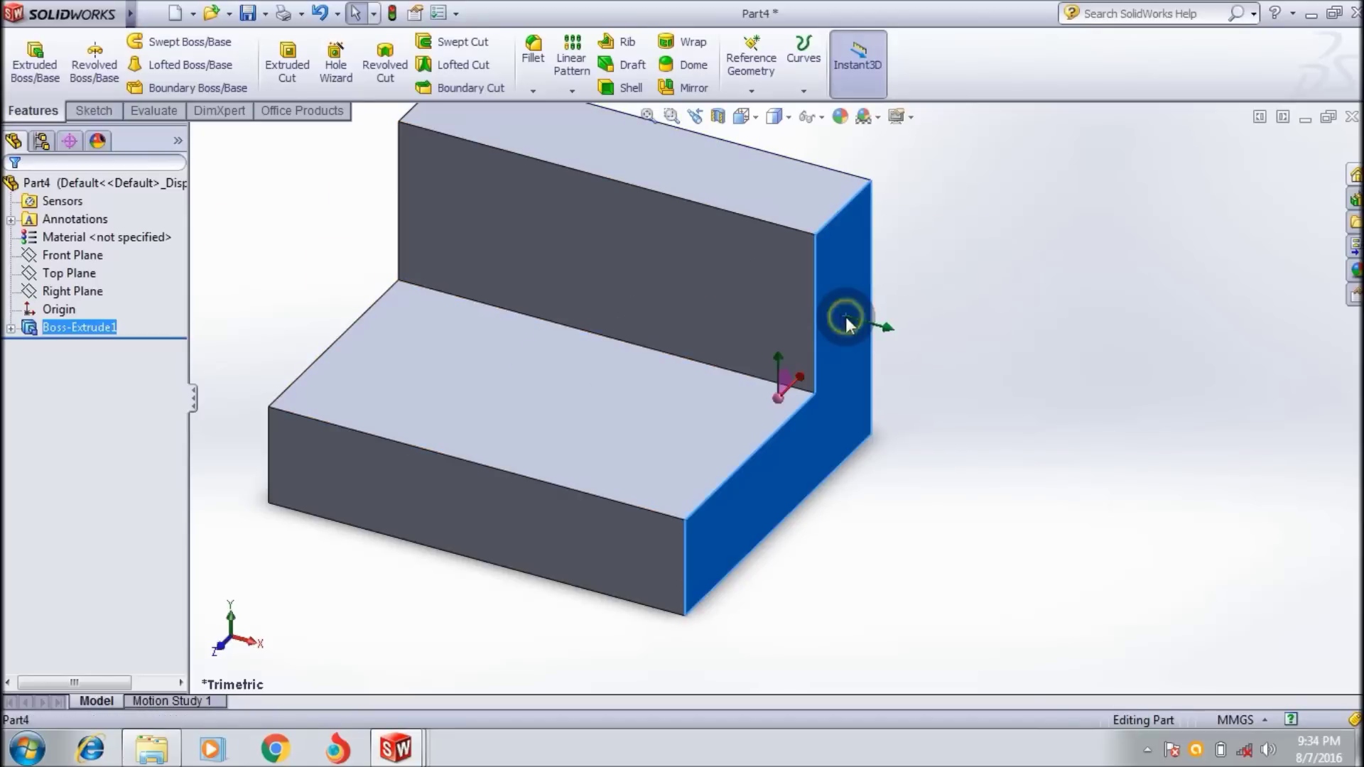
# View the block normal to its right end face, then switch to Isometric.
pyautogui.rightClick(846, 316)
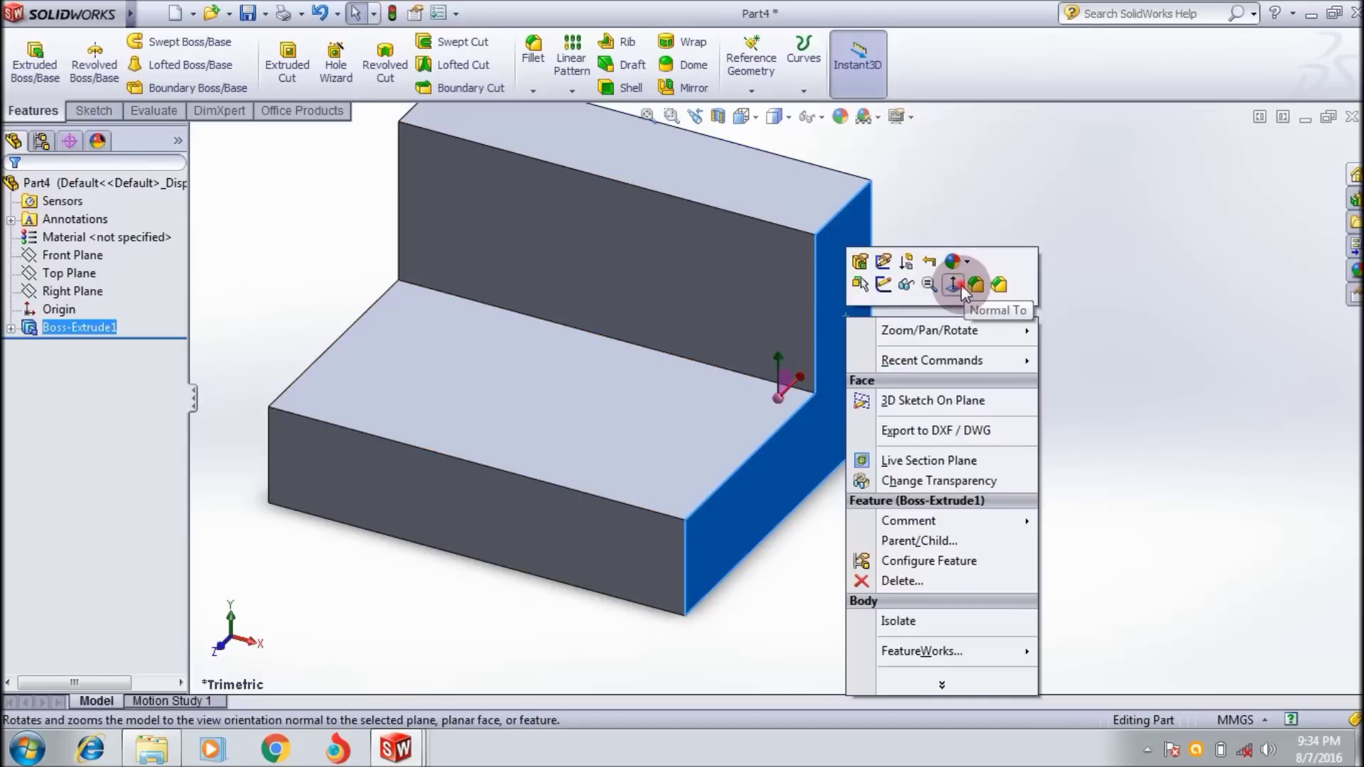
pyautogui.click(956, 284)
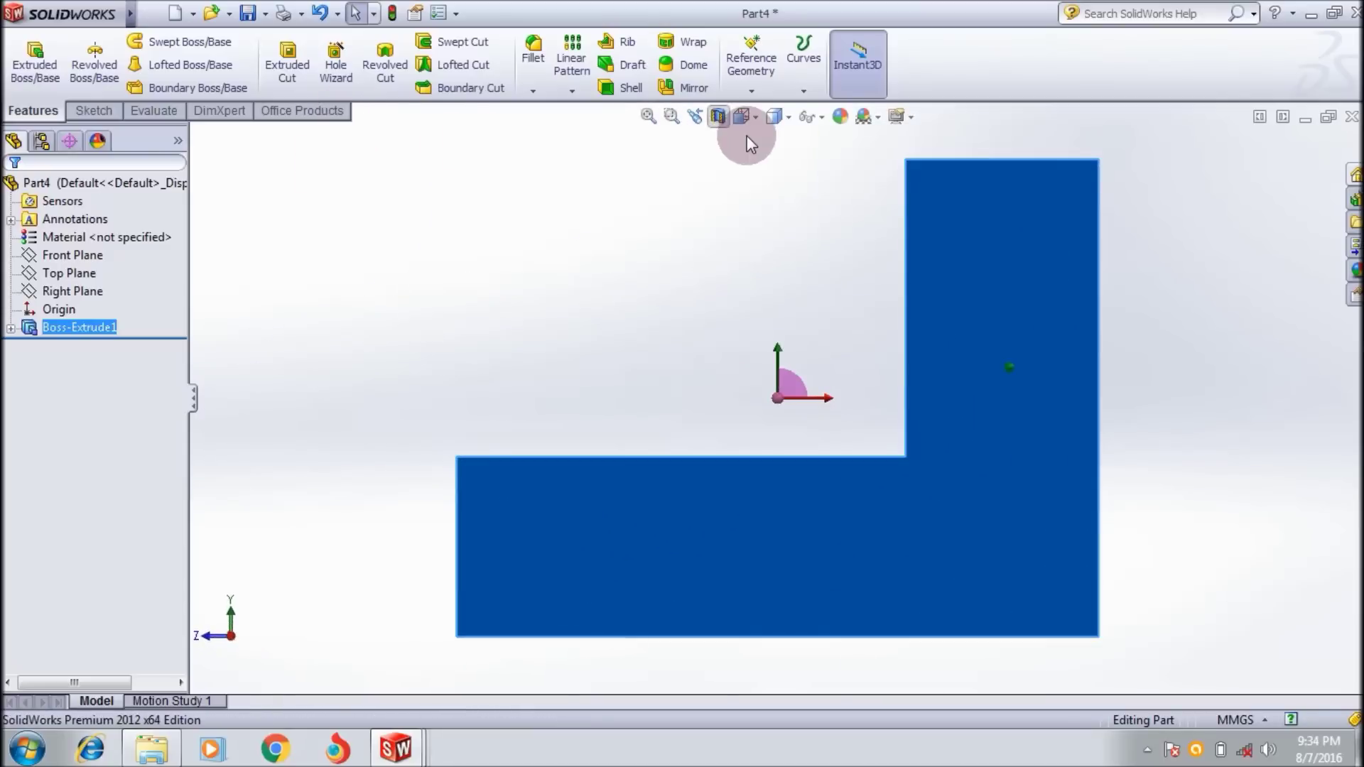
pyautogui.click(742, 118)
pyautogui.click(792, 153)
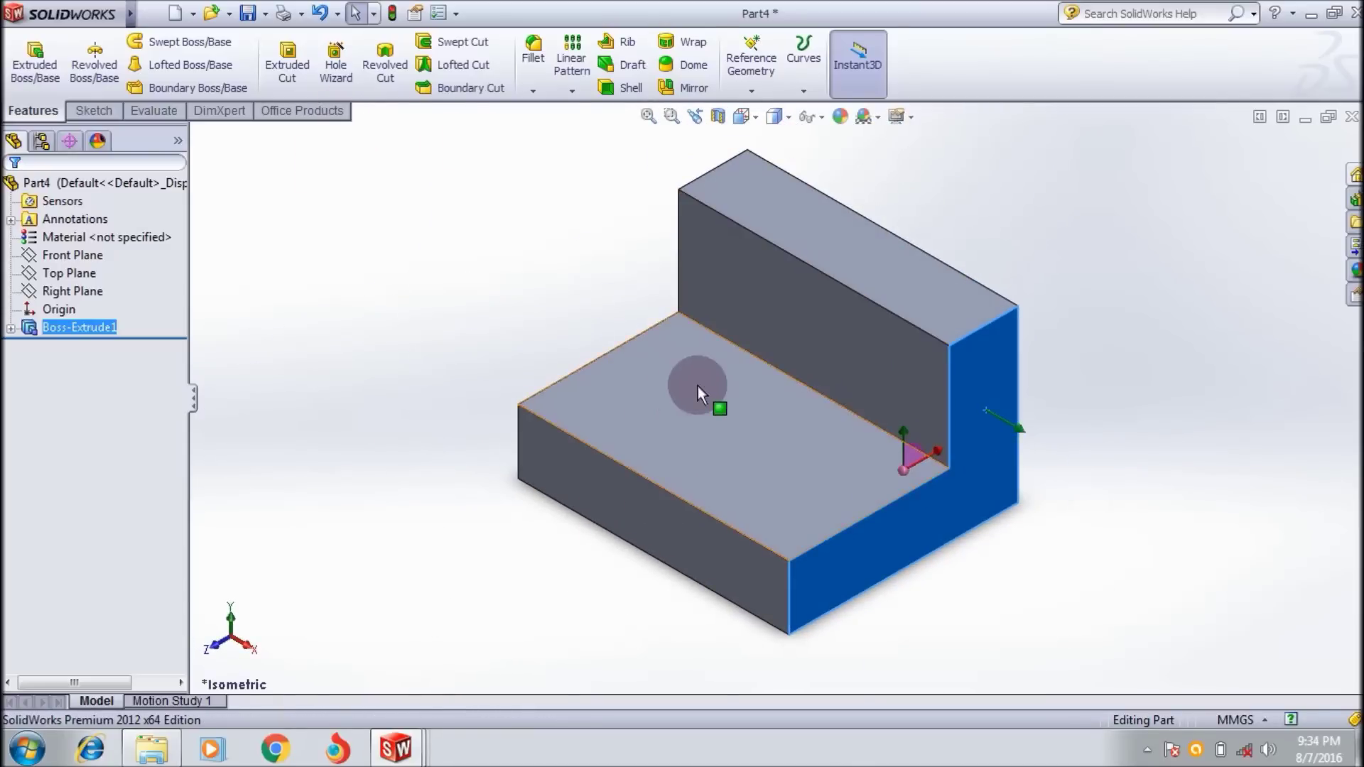
# Create Plane1, flipped inward and offset 30mm from the block's end face.
pyautogui.click(762, 95)
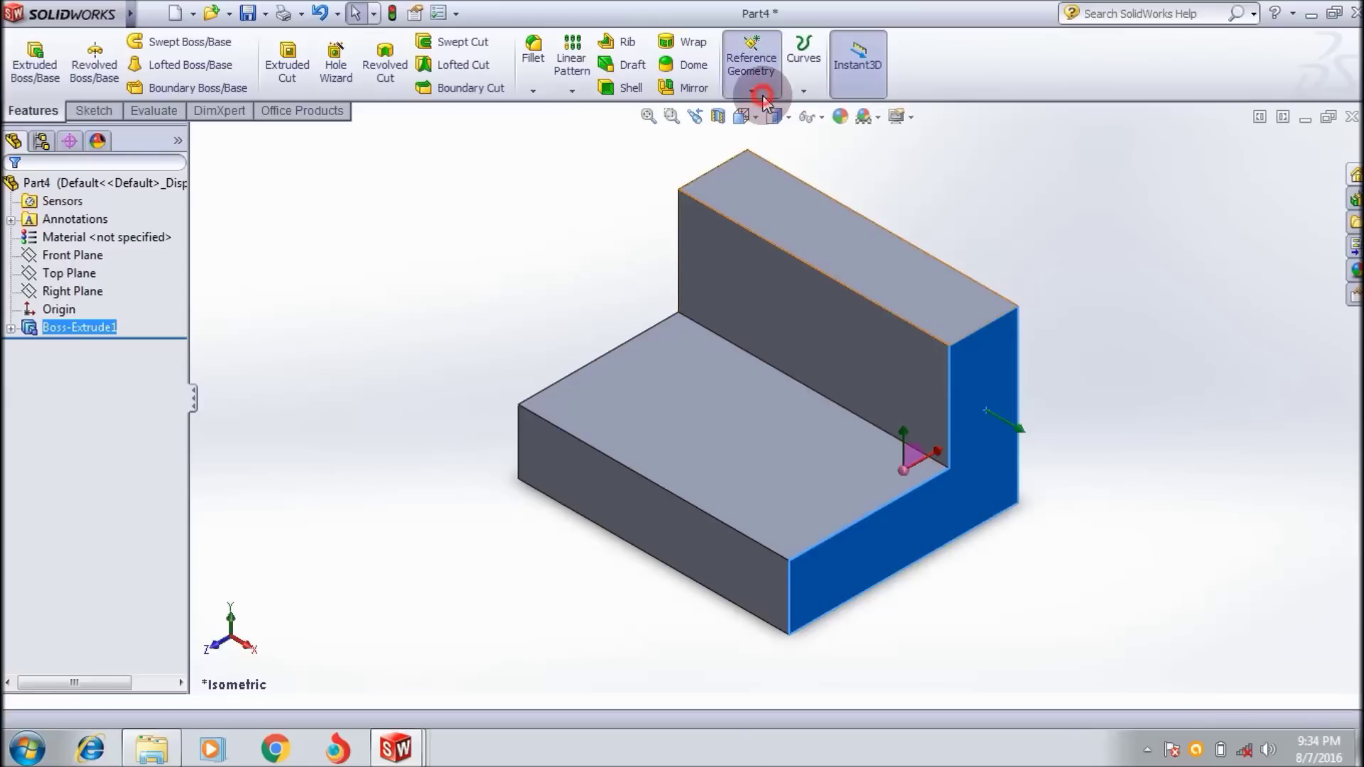
pyautogui.click(764, 112)
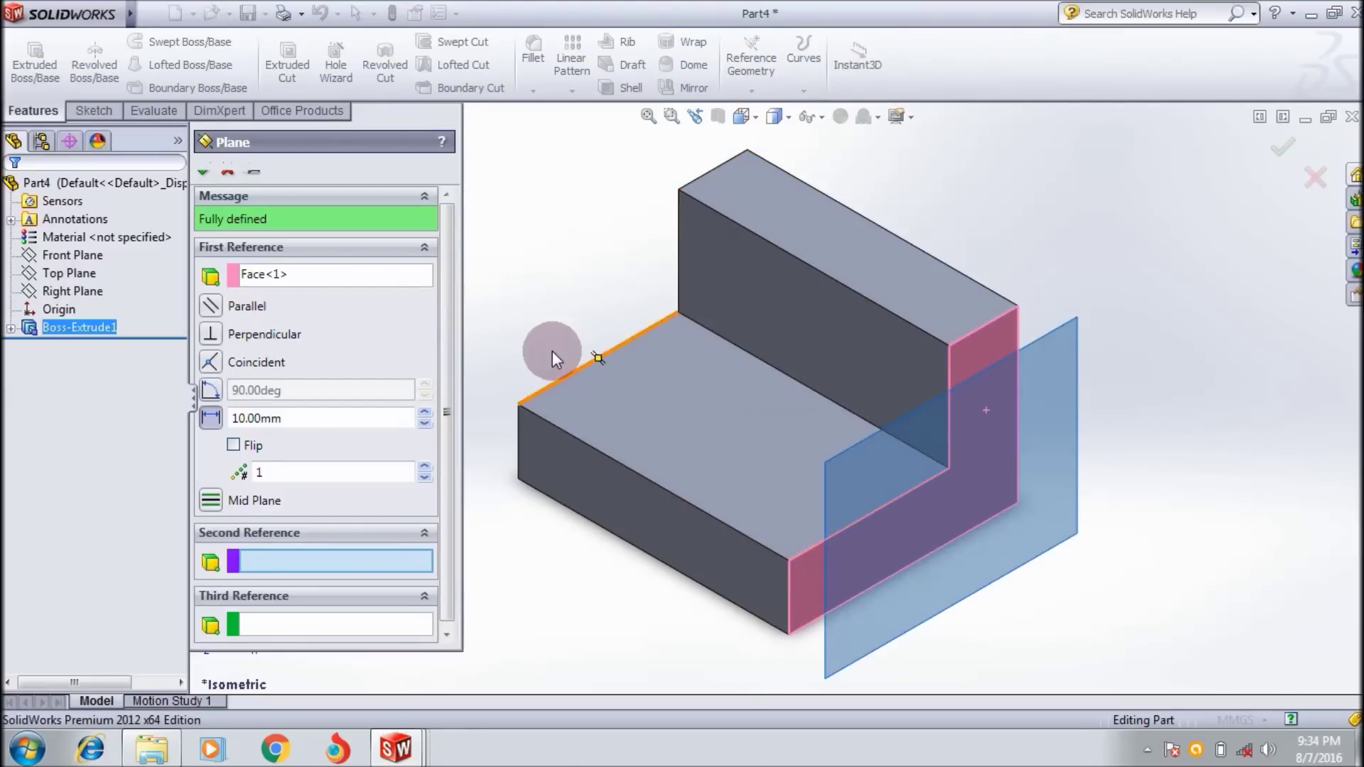
pyautogui.click(233, 446)
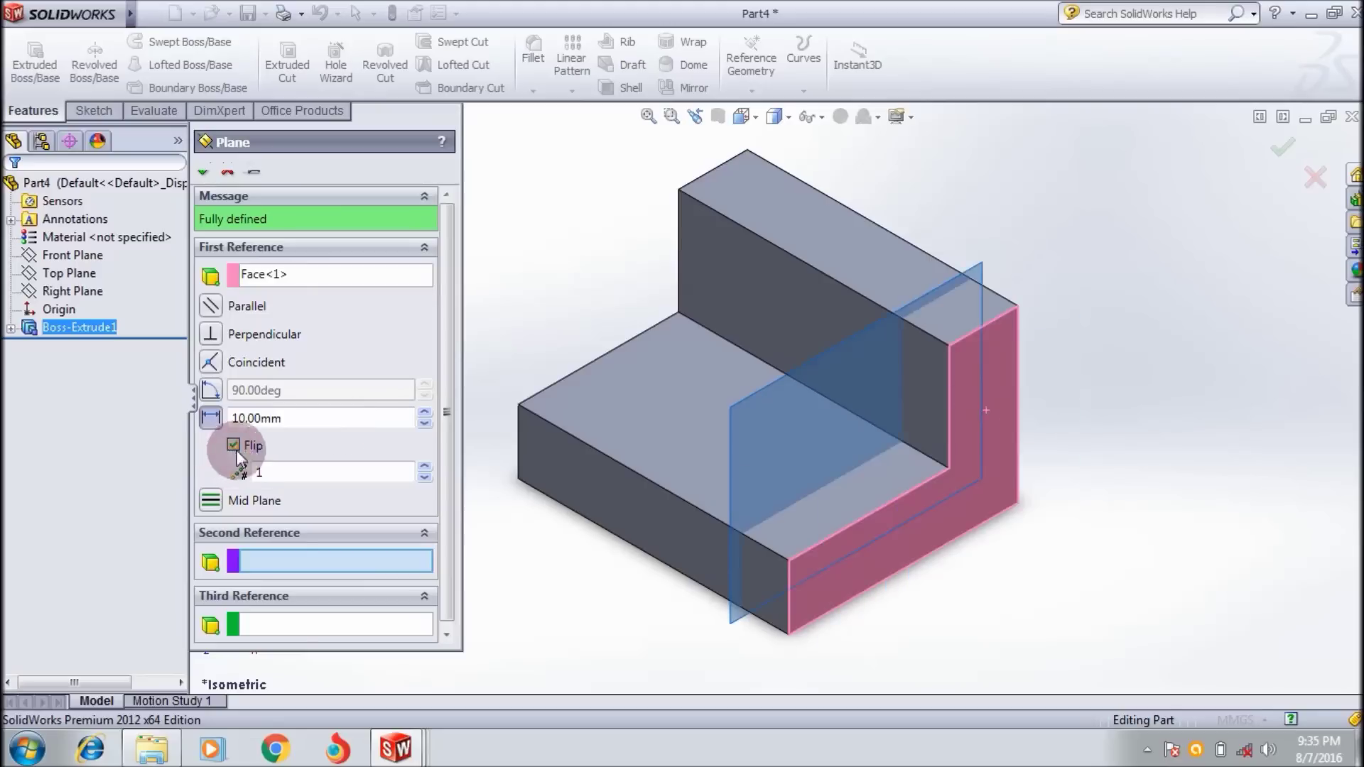
pyautogui.click(426, 412)
pyautogui.click(426, 412)
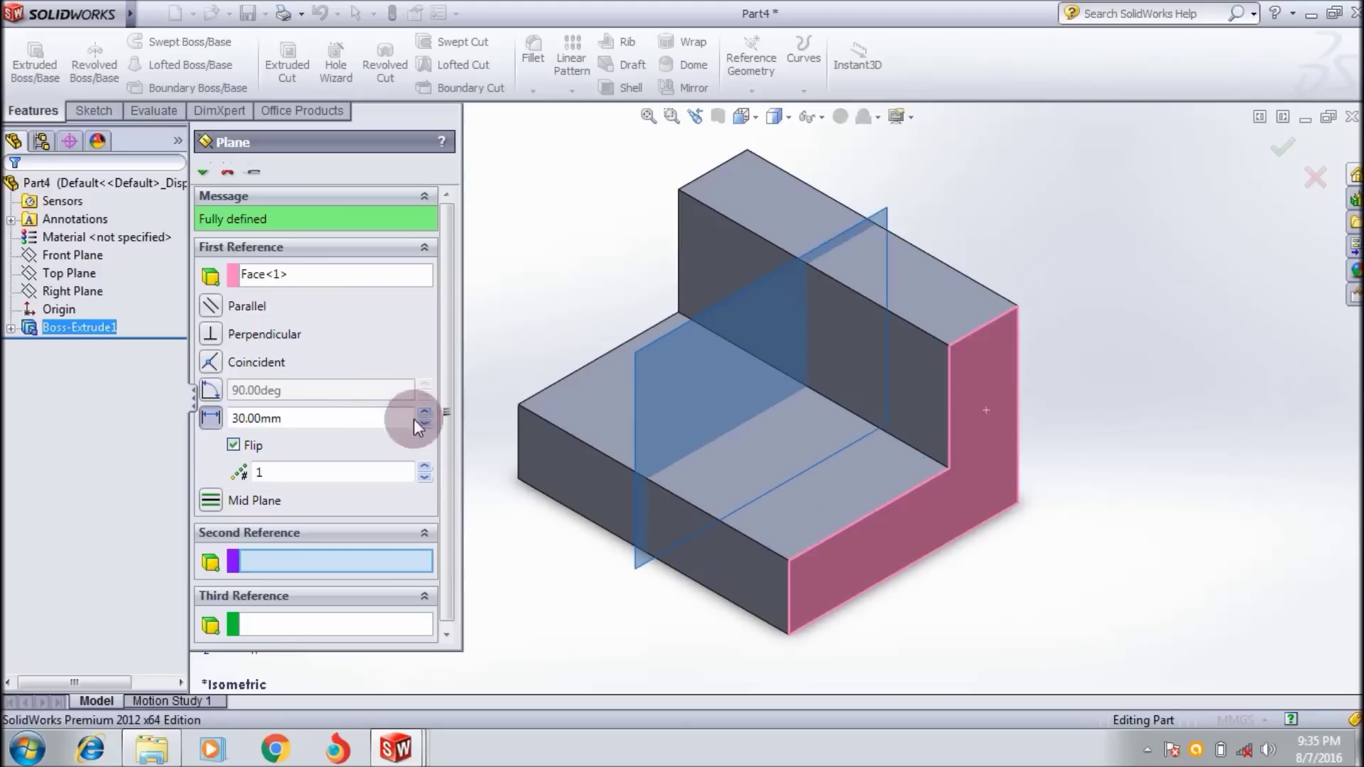
pyautogui.click(206, 169)
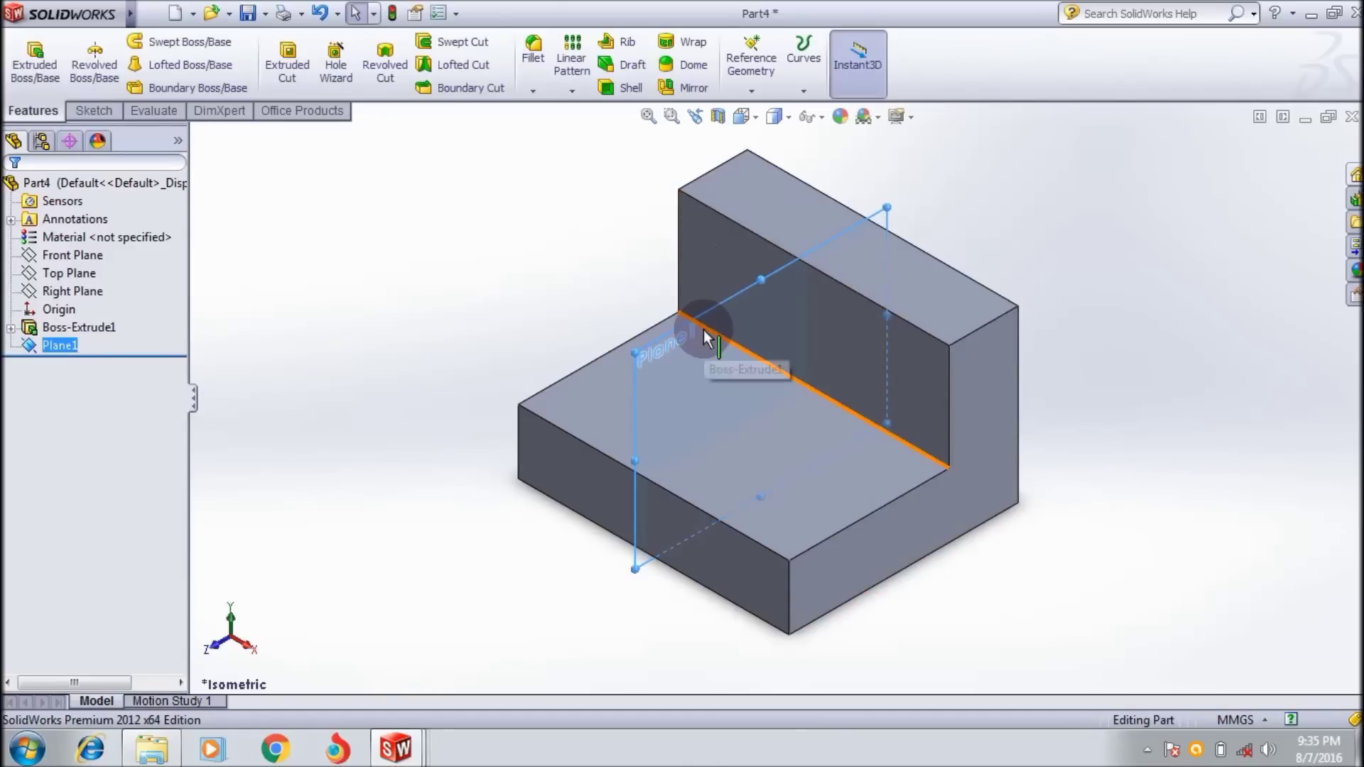
# Orient the view normal to Plane1.
pyautogui.rightClick(62, 346)
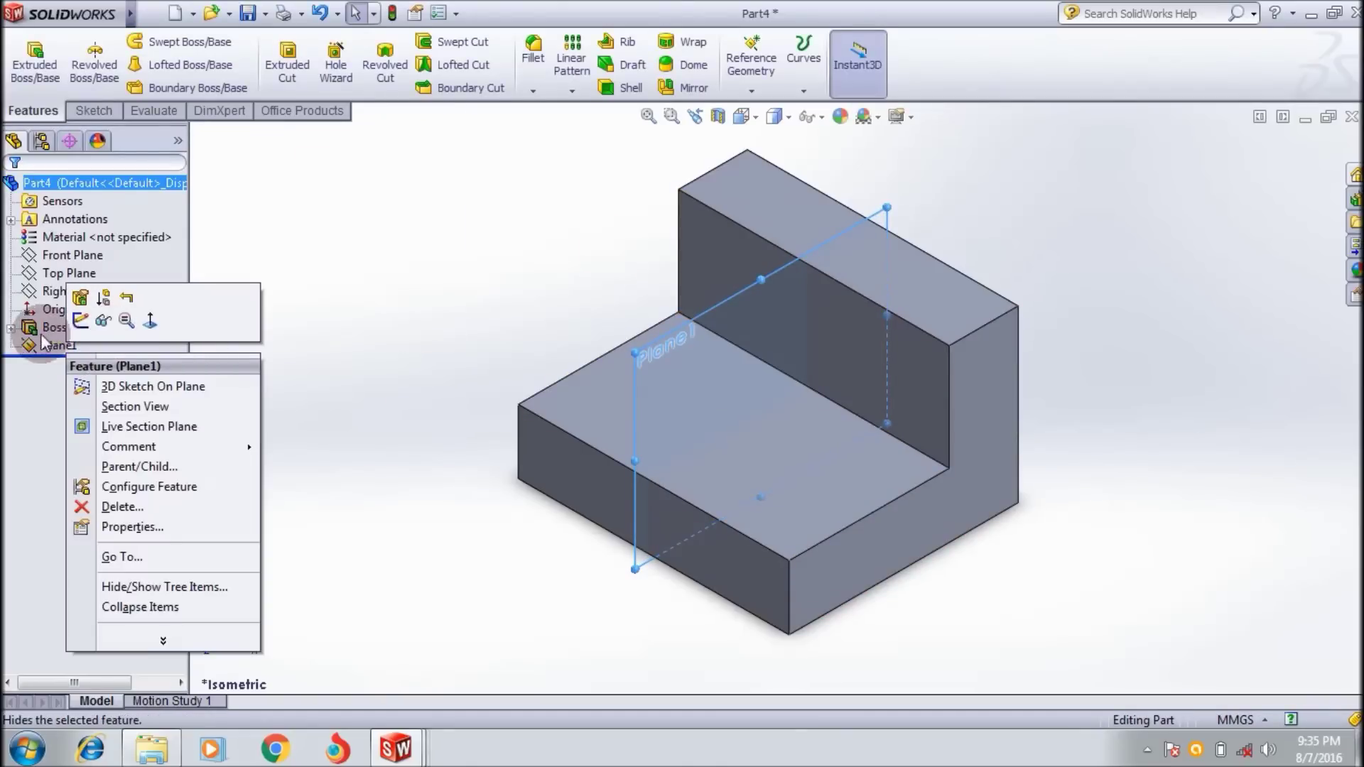
pyautogui.click(43, 345)
pyautogui.rightClick(41, 346)
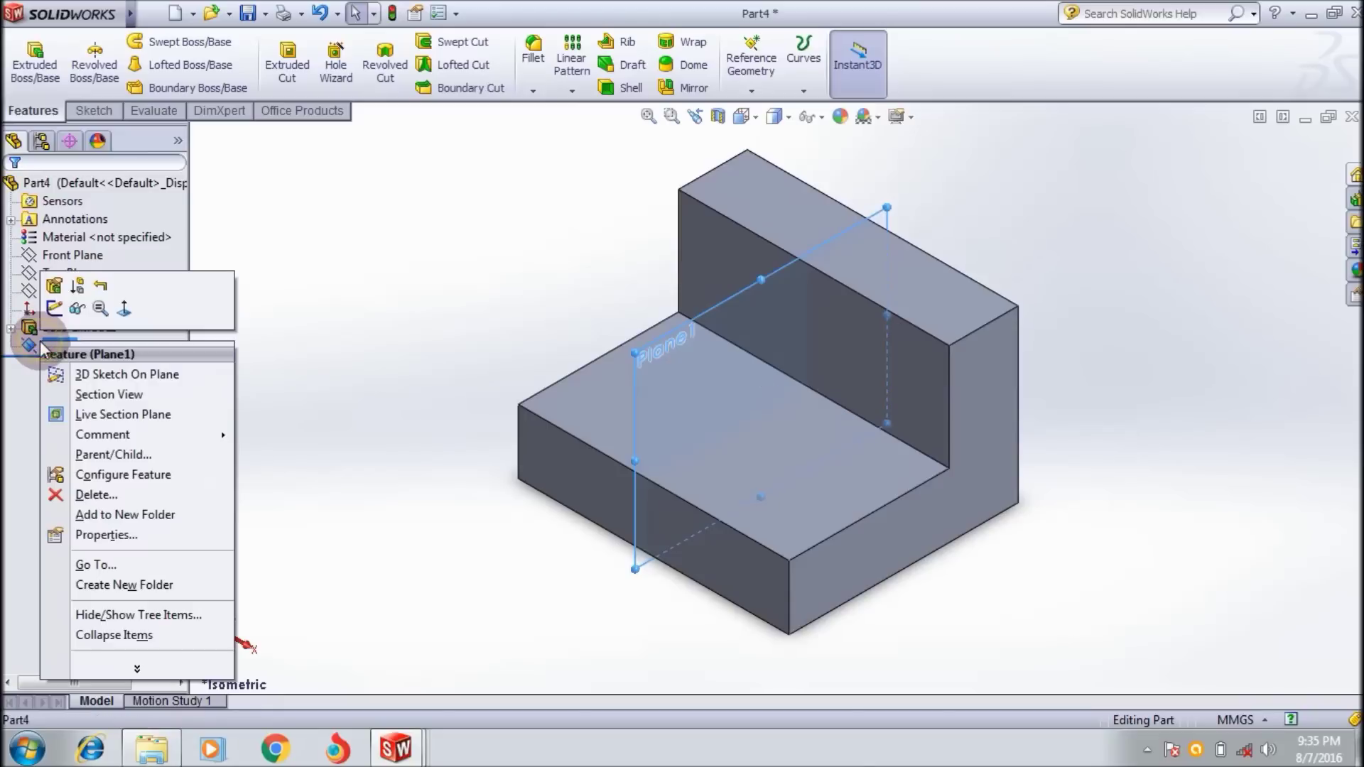
pyautogui.click(122, 309)
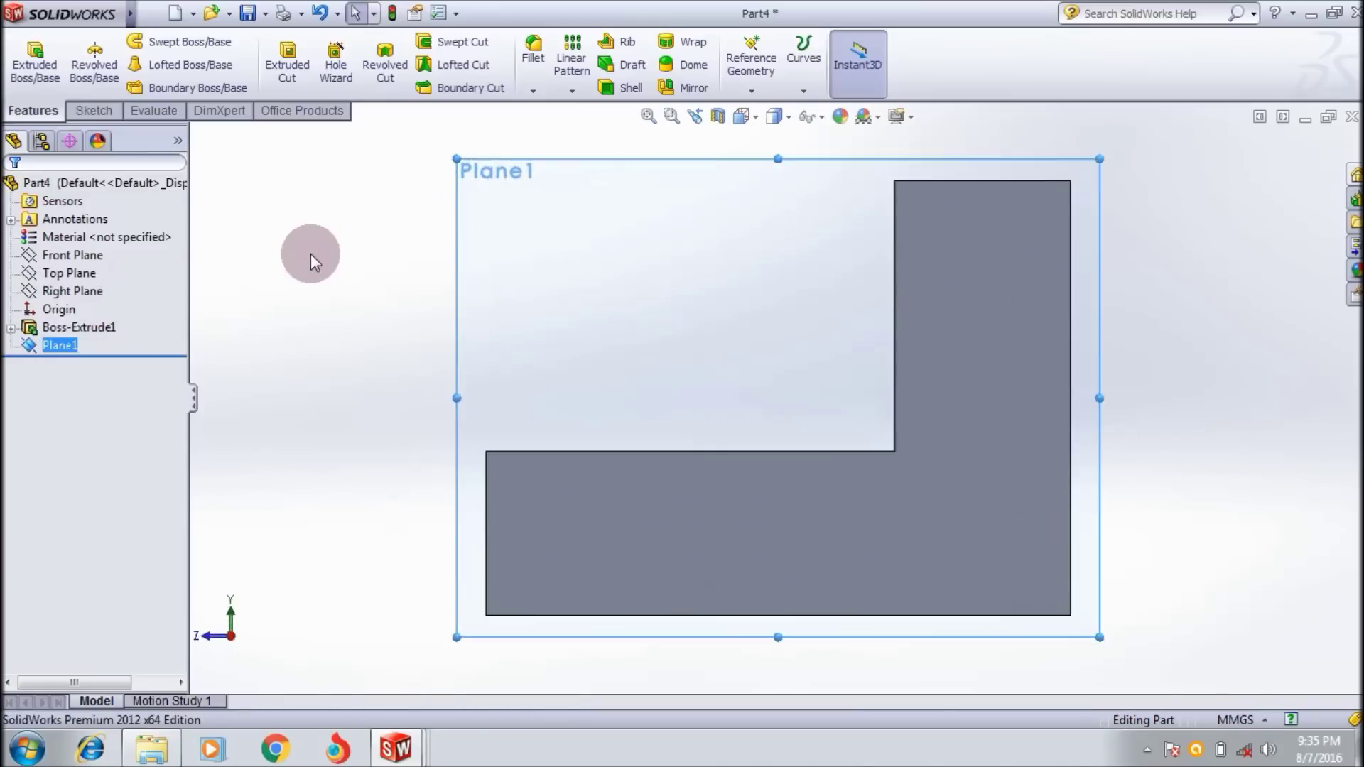
# Sketch a diagonal line on Plane1 from the profile's top-right corner to the step's left corner.
pyautogui.click(105, 113)
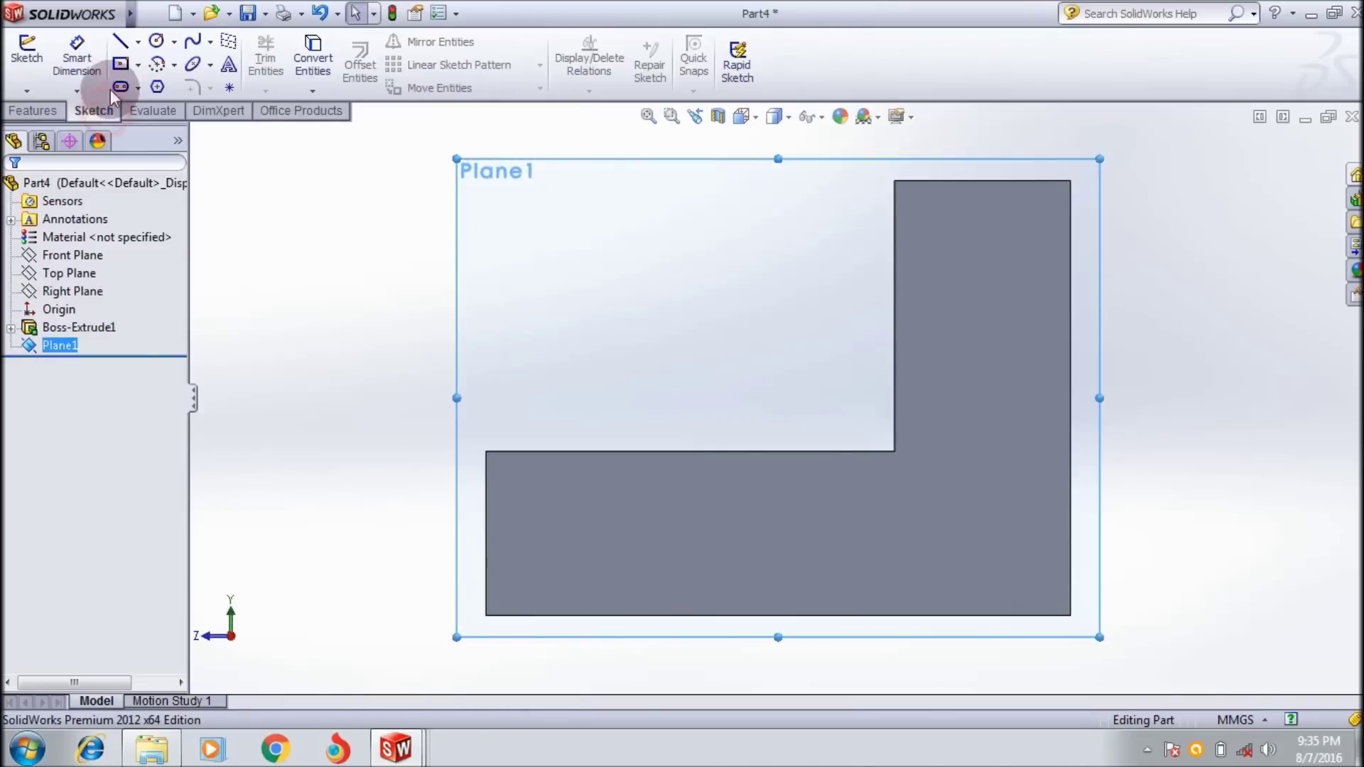
pyautogui.click(119, 42)
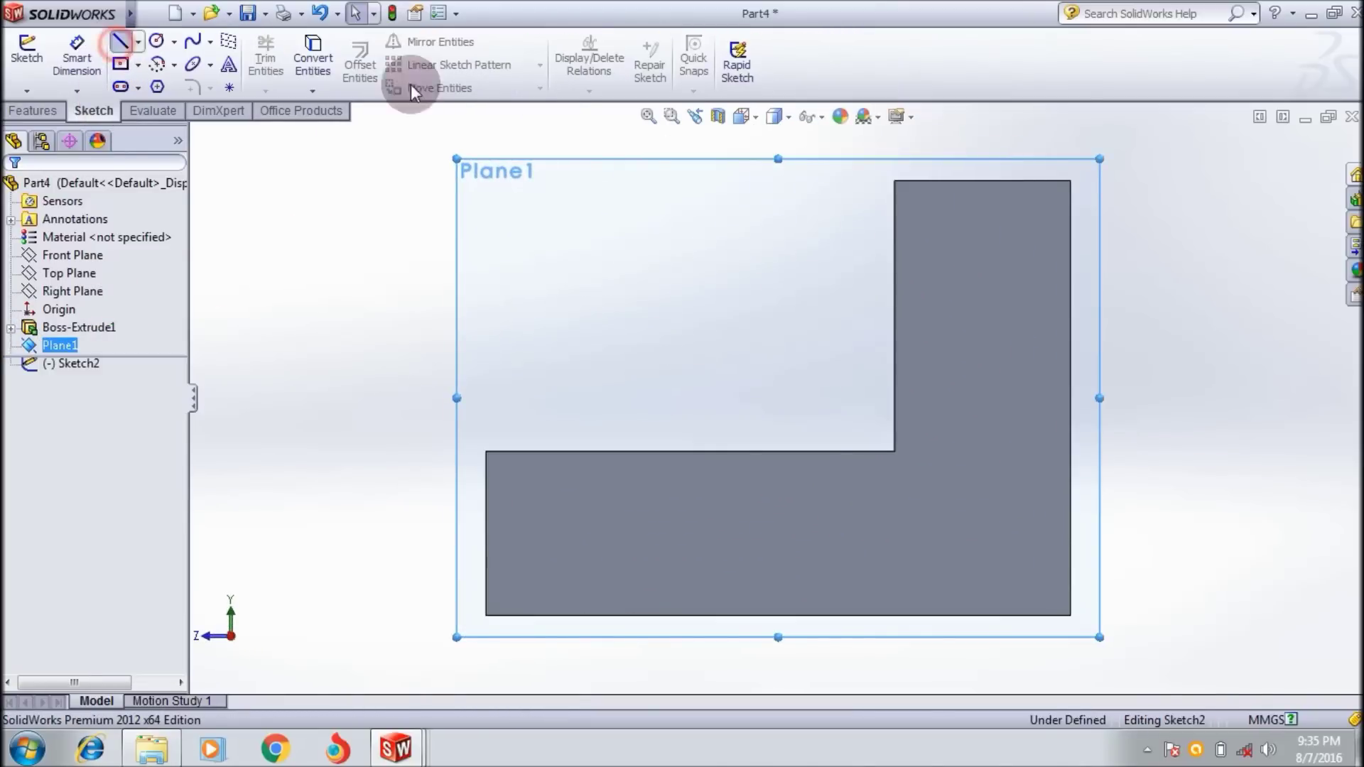
pyautogui.click(895, 182)
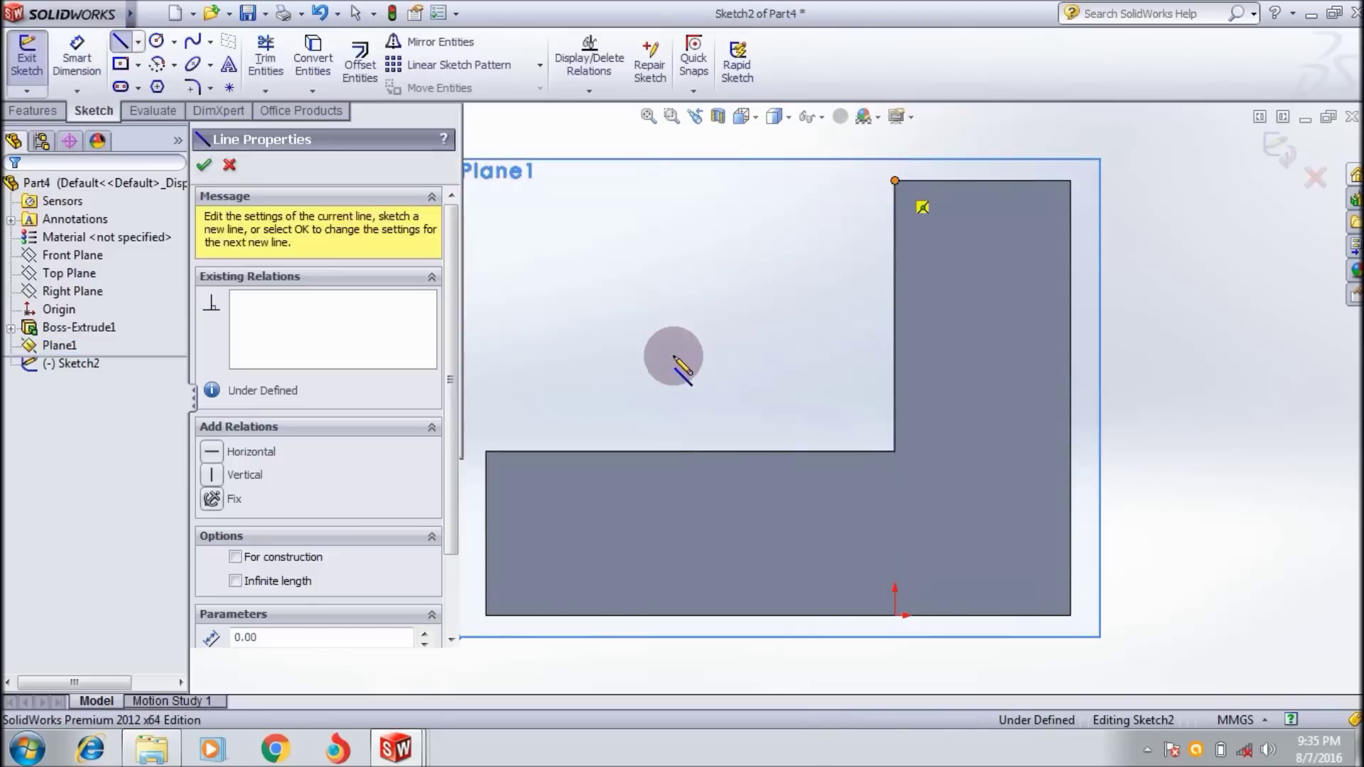
pyautogui.click(485, 451)
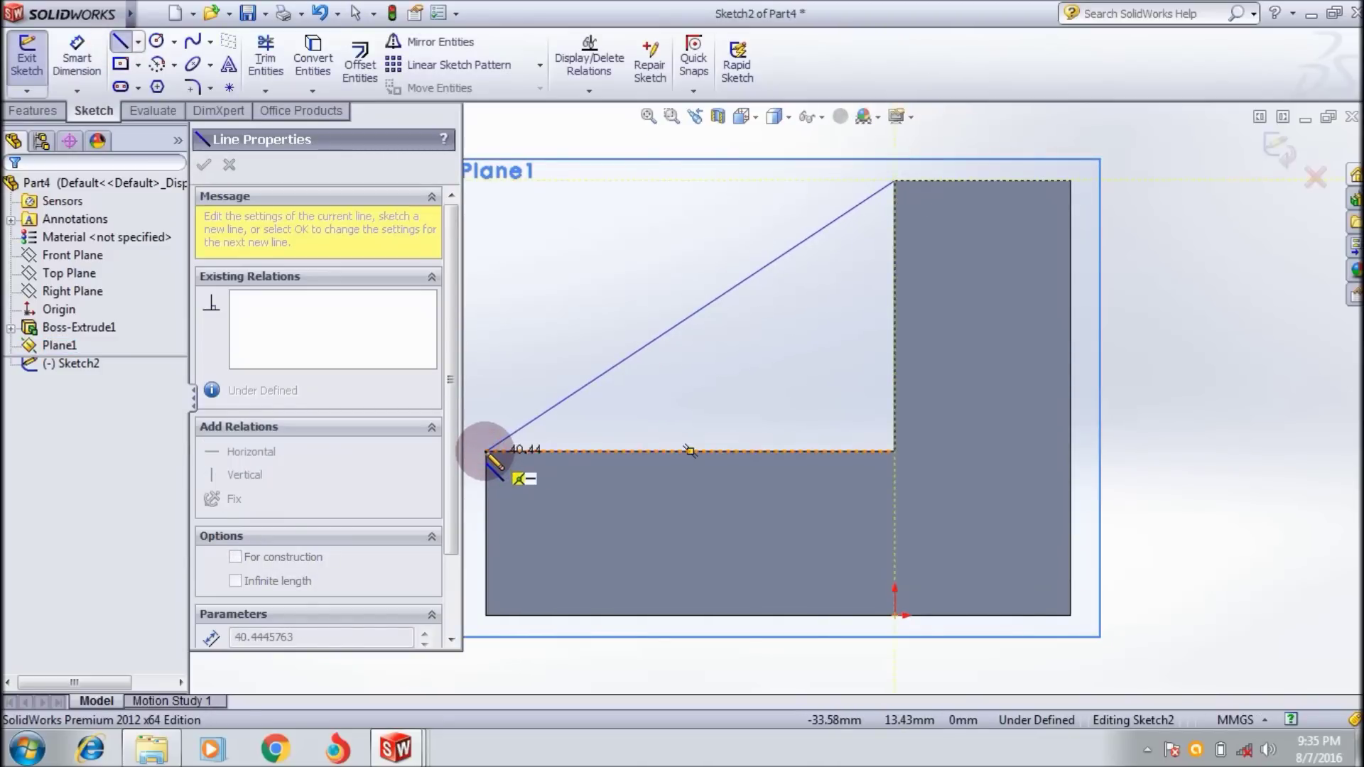
pyautogui.click(486, 452)
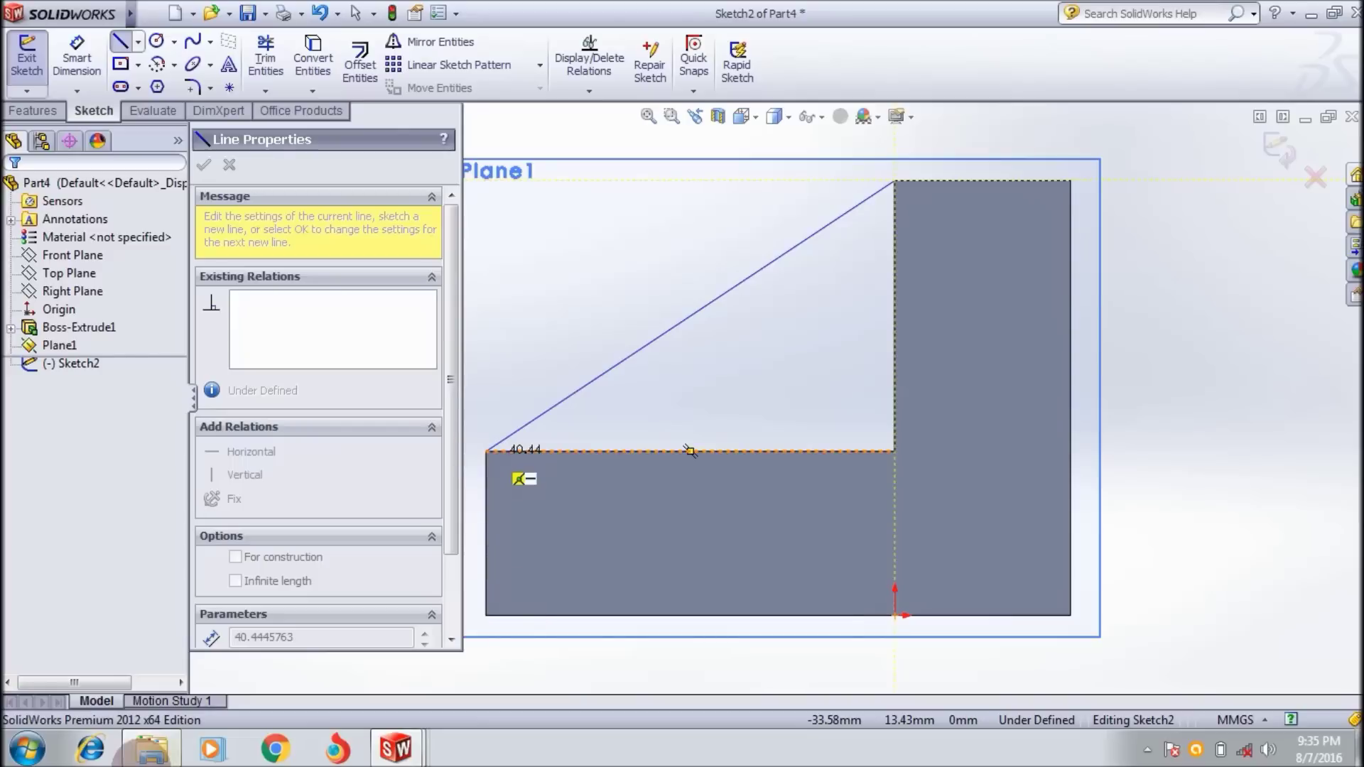
pyautogui.click(172, 151)
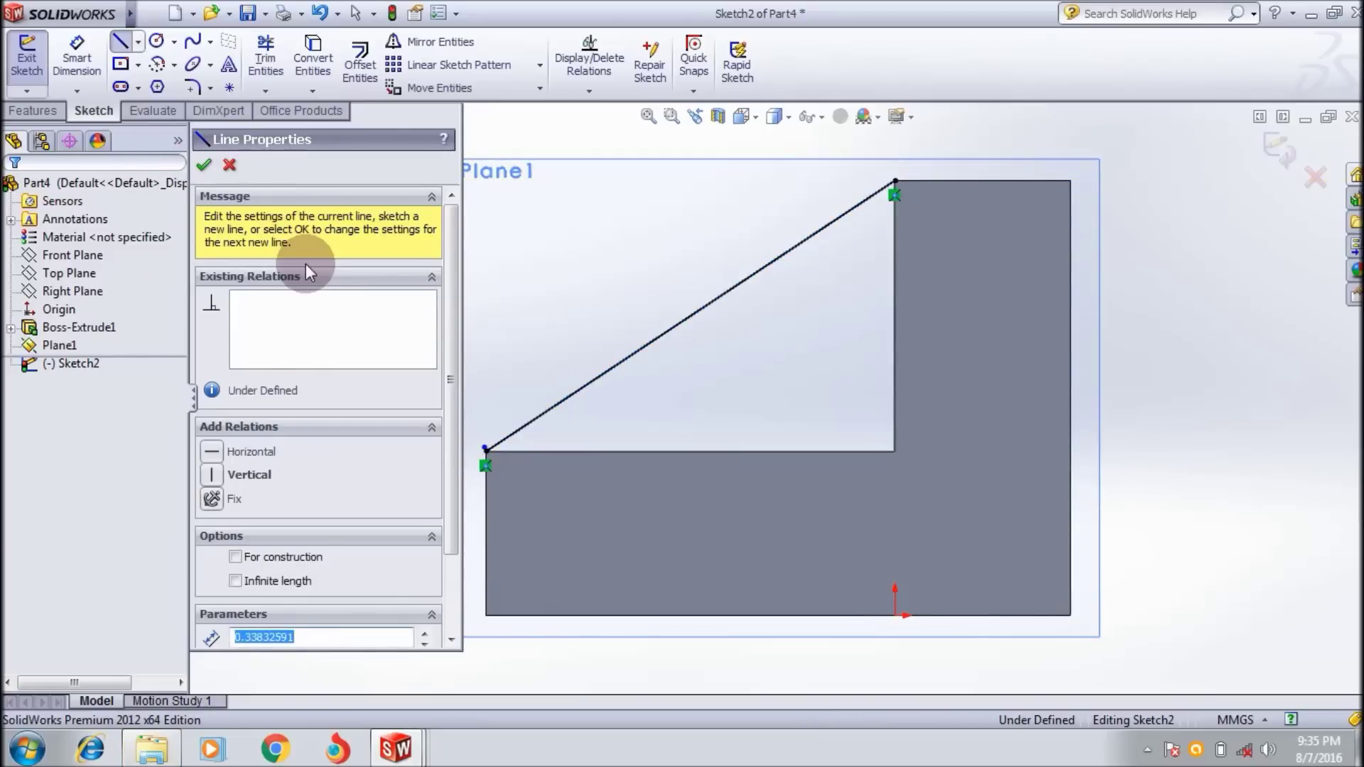
pyautogui.press('Escape')
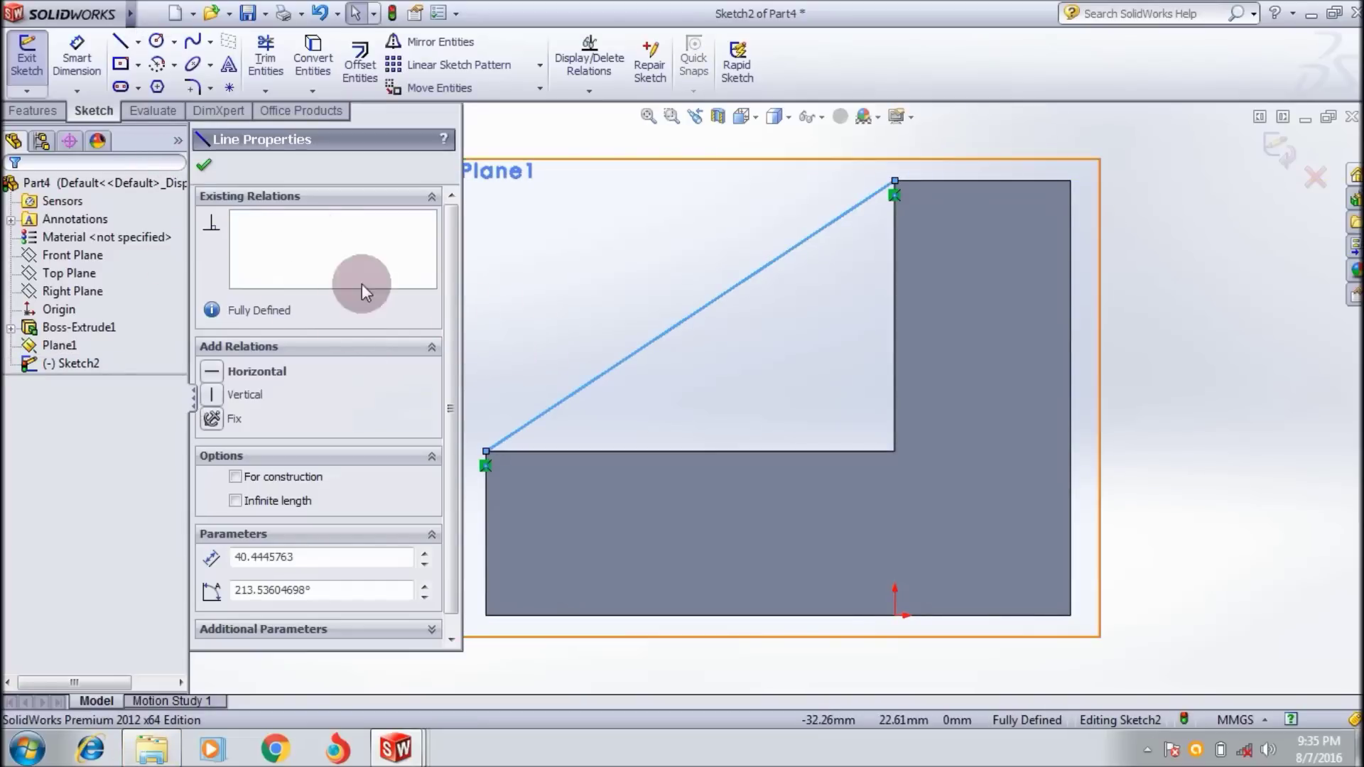
pyautogui.click(203, 165)
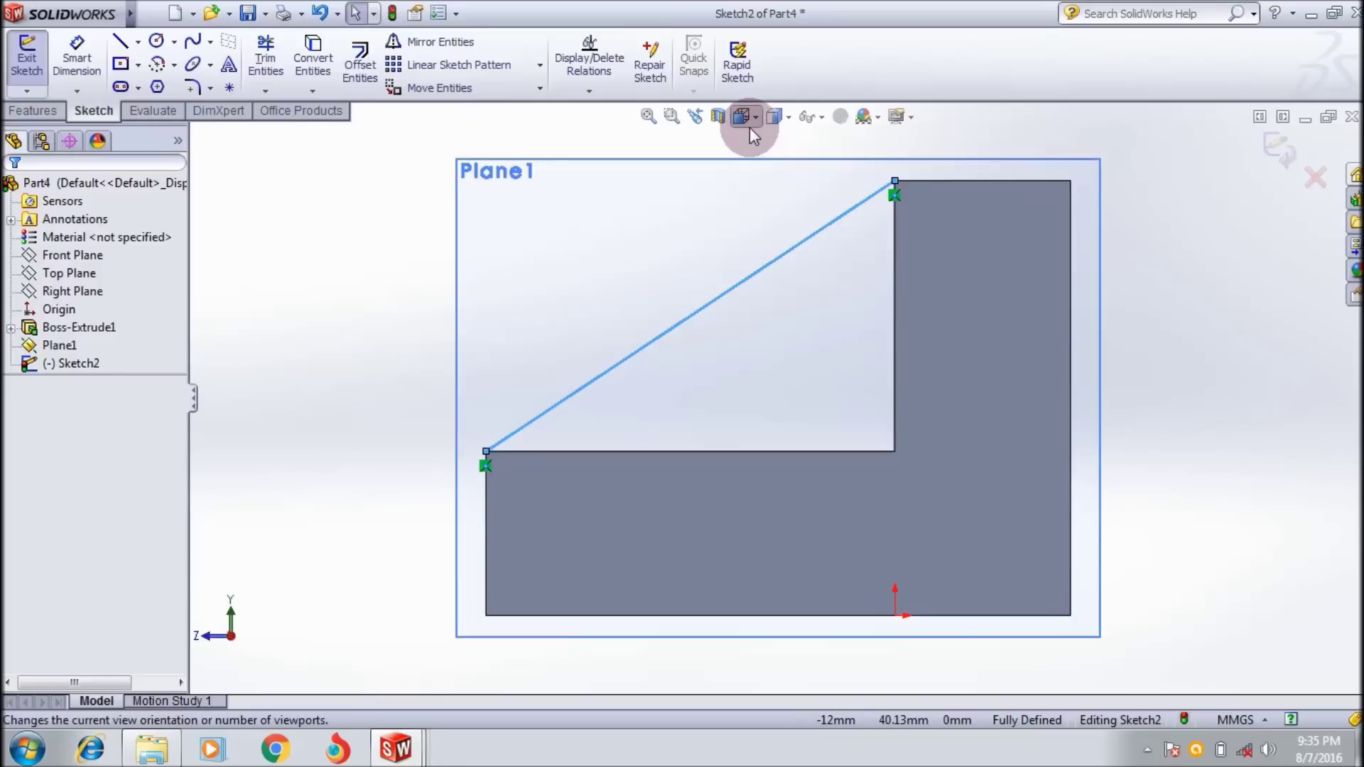
# Switch to Isometric view and start a 10mm Rib from the diagonal line.
pyautogui.click(743, 117)
pyautogui.click(798, 142)
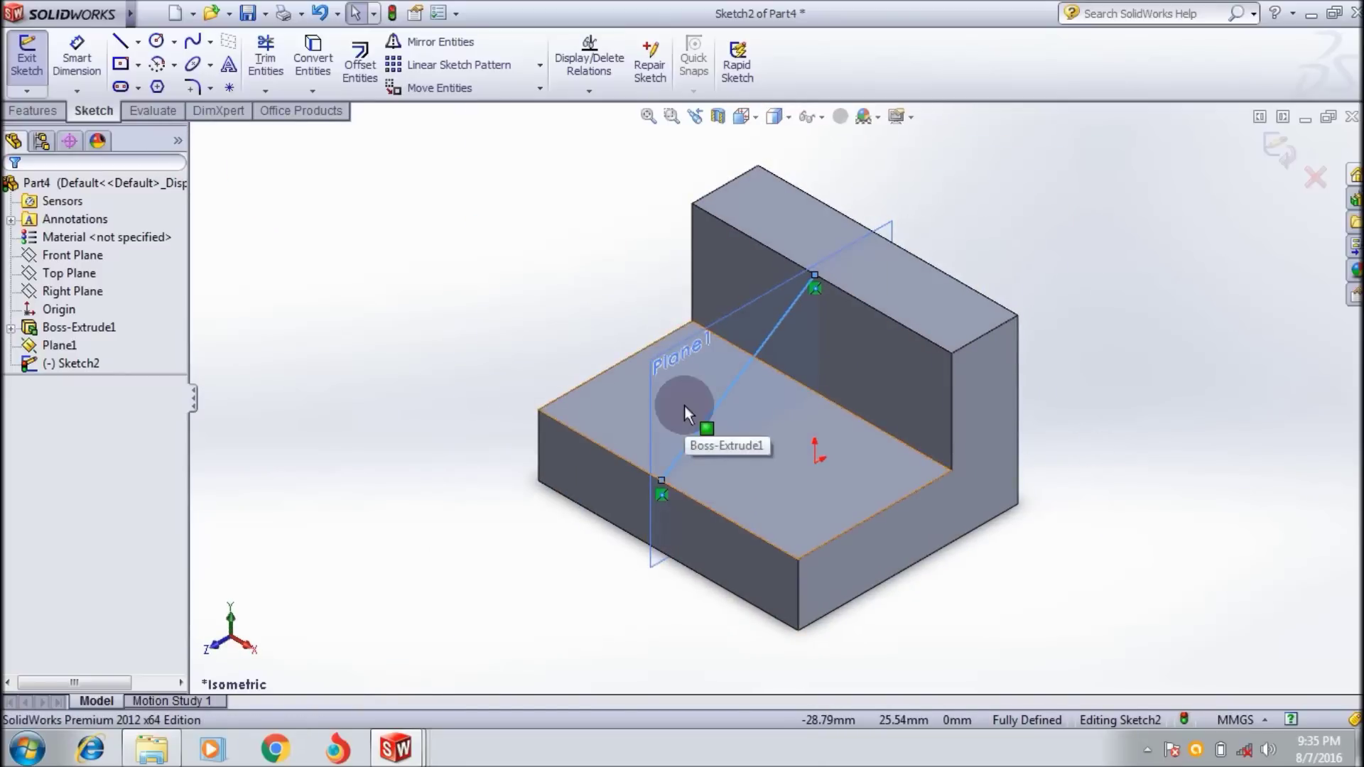
pyautogui.click(43, 110)
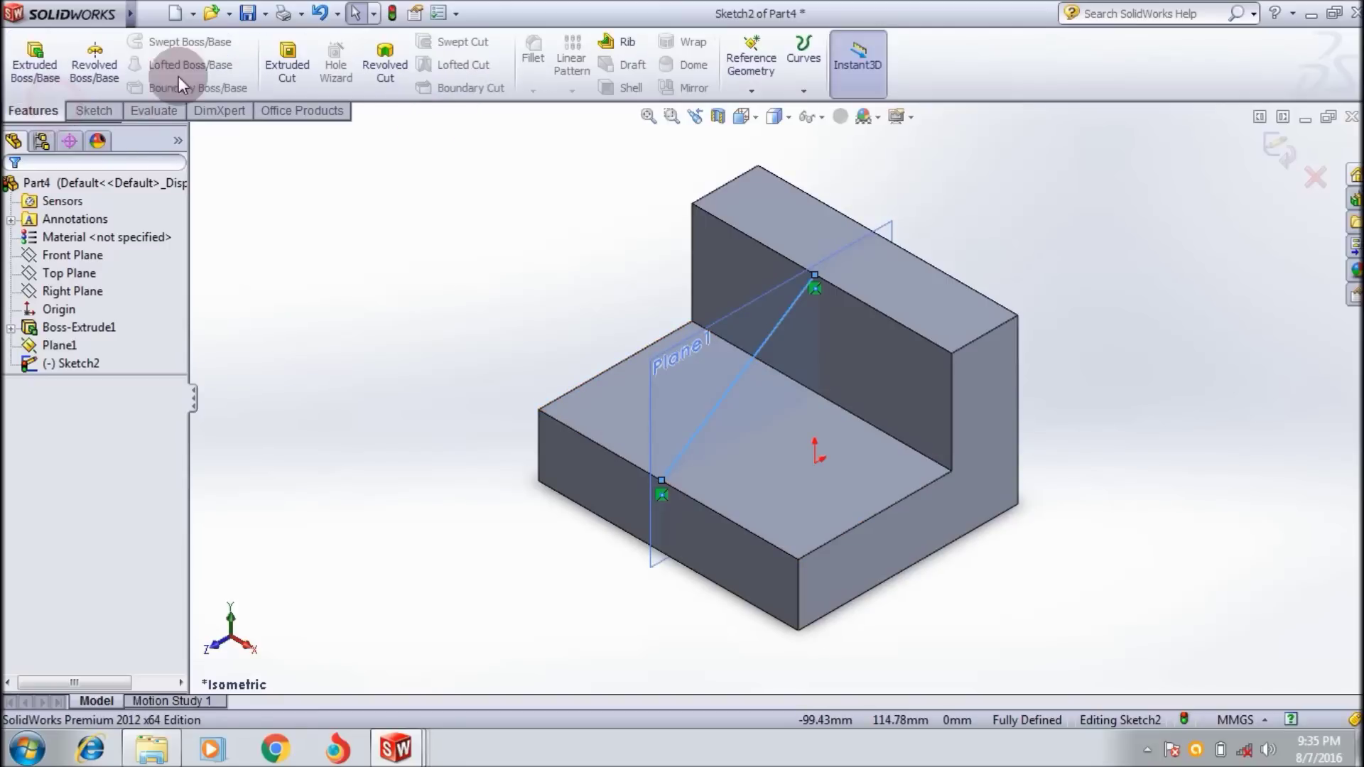
pyautogui.click(628, 45)
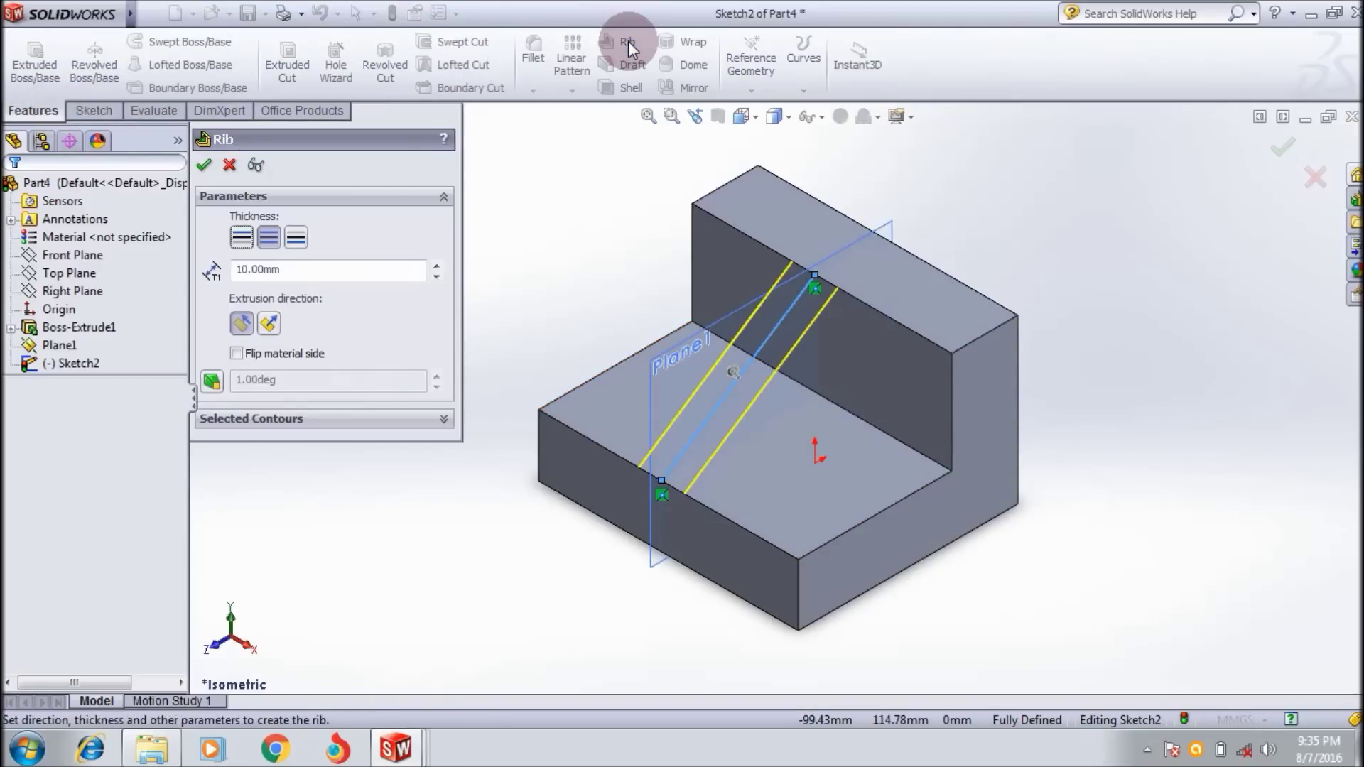
pyautogui.moveTo(130, 18)
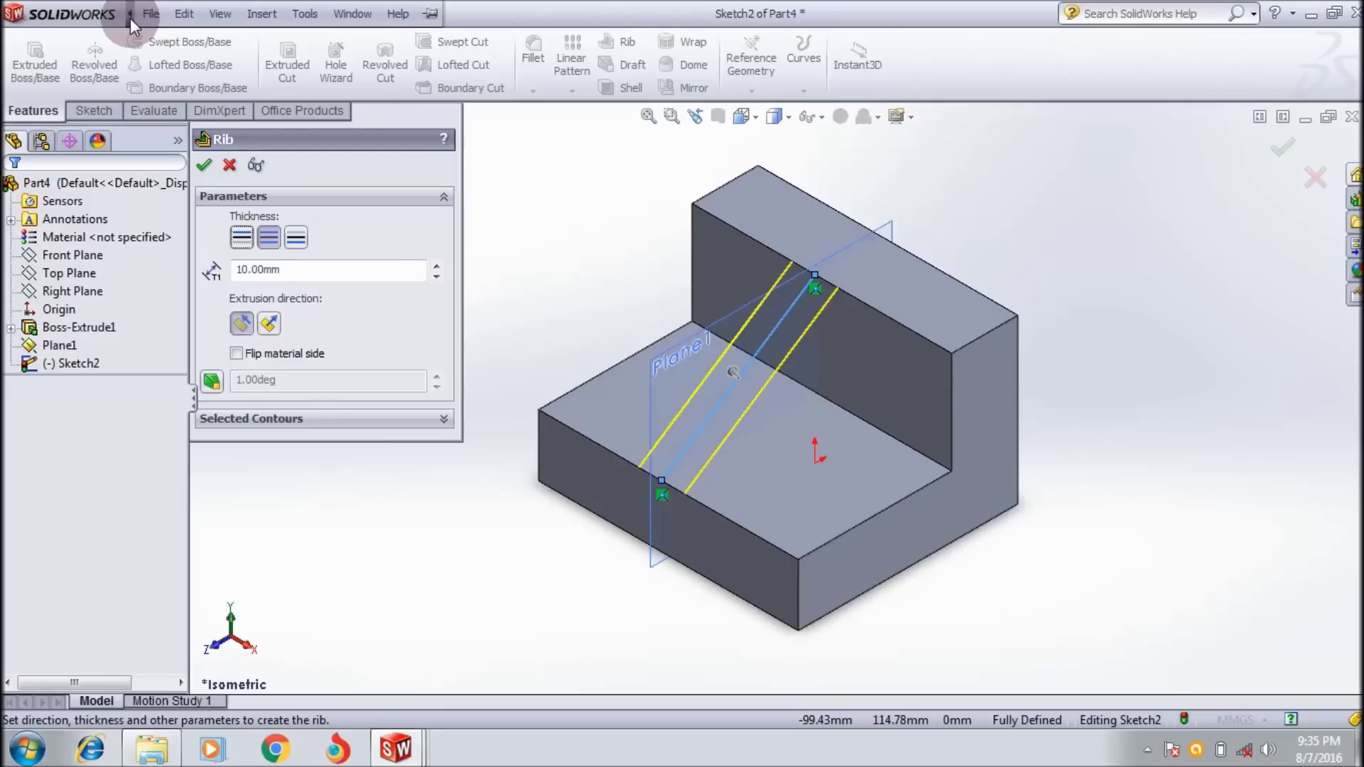
pyautogui.click(260, 15)
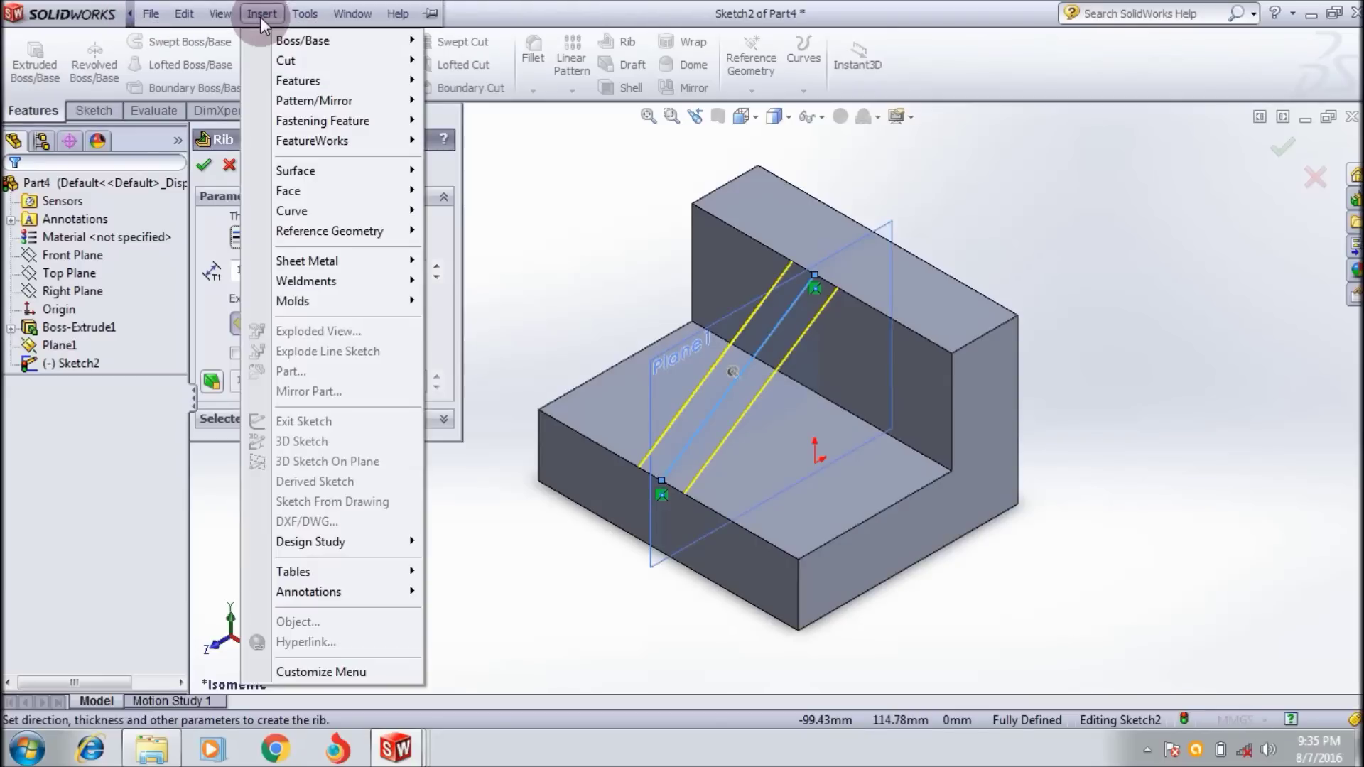
pyautogui.moveTo(274, 82)
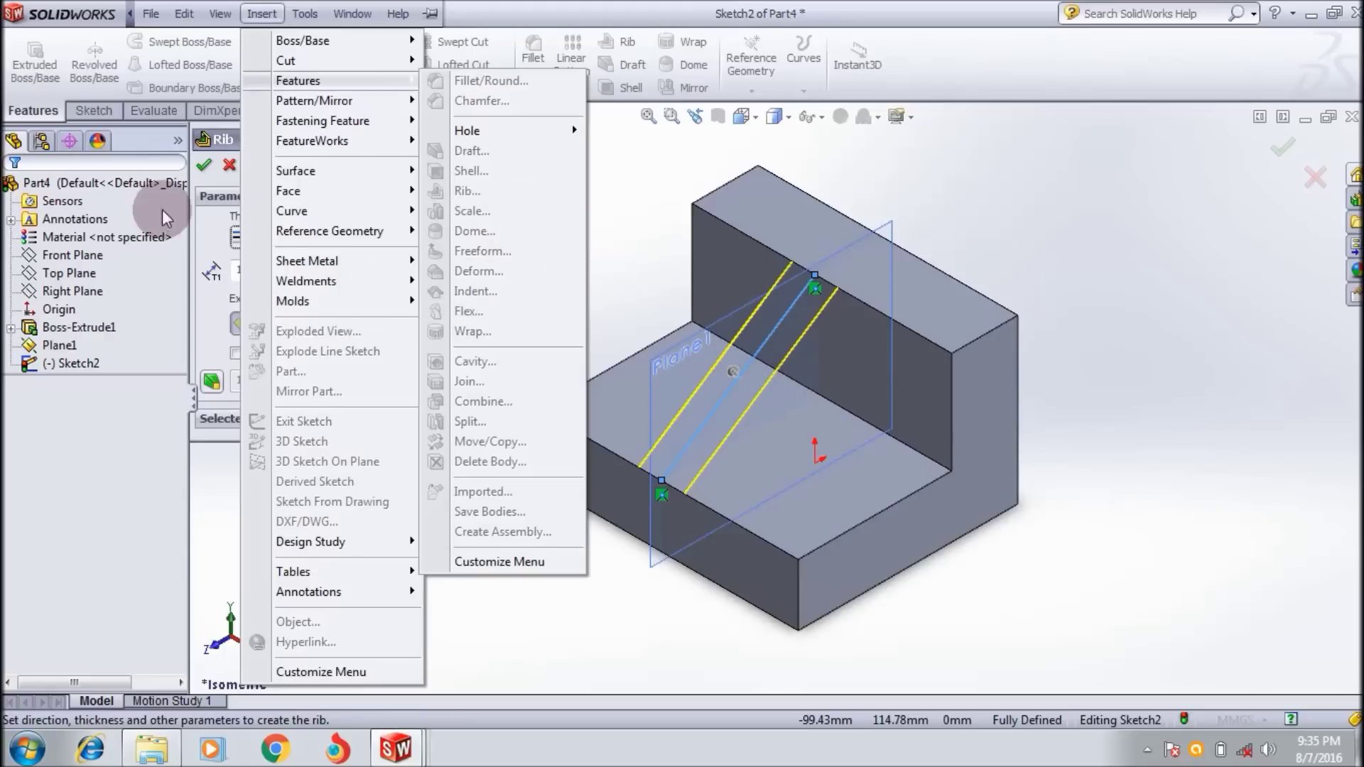
pyautogui.click(210, 212)
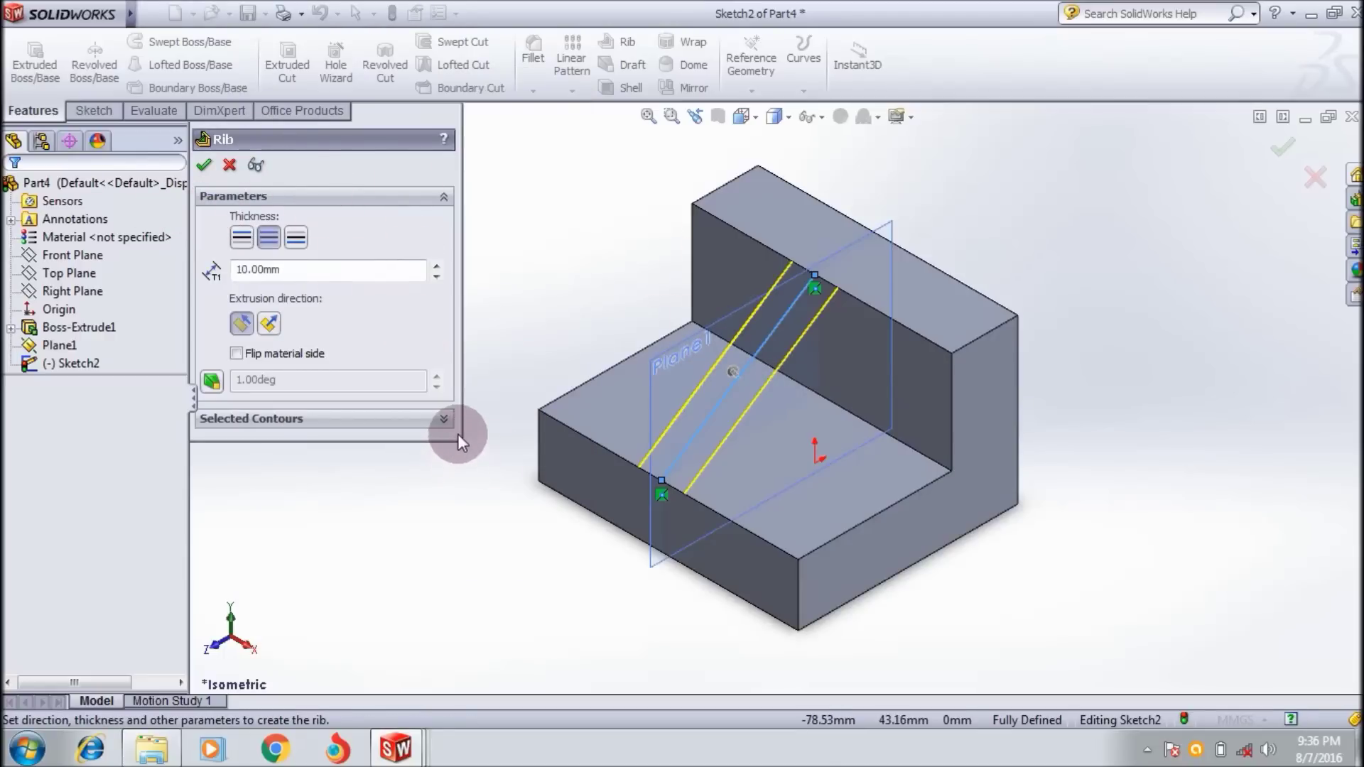
pyautogui.click(444, 419)
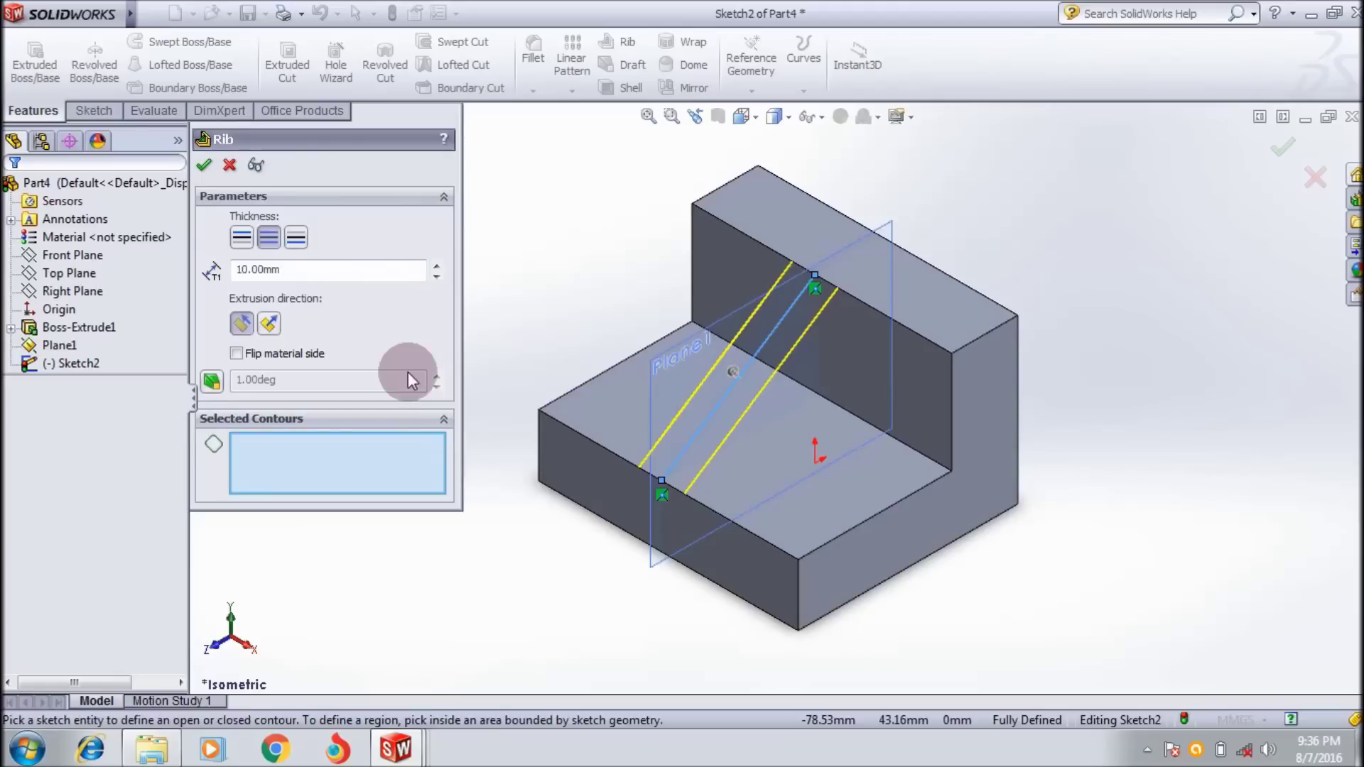
# Set the rib thickness to 20mm, extruded parallel to the sketch.
pyautogui.click(438, 418)
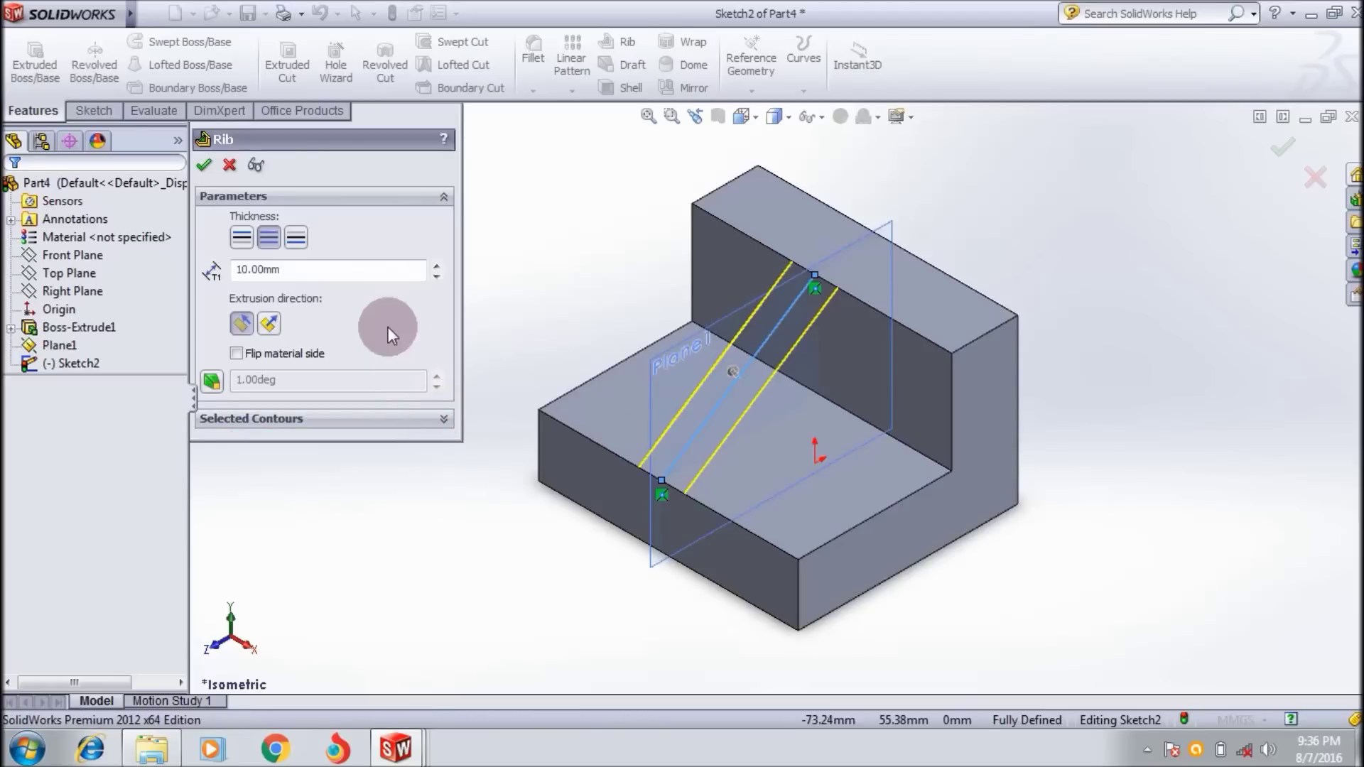
pyautogui.click(435, 264)
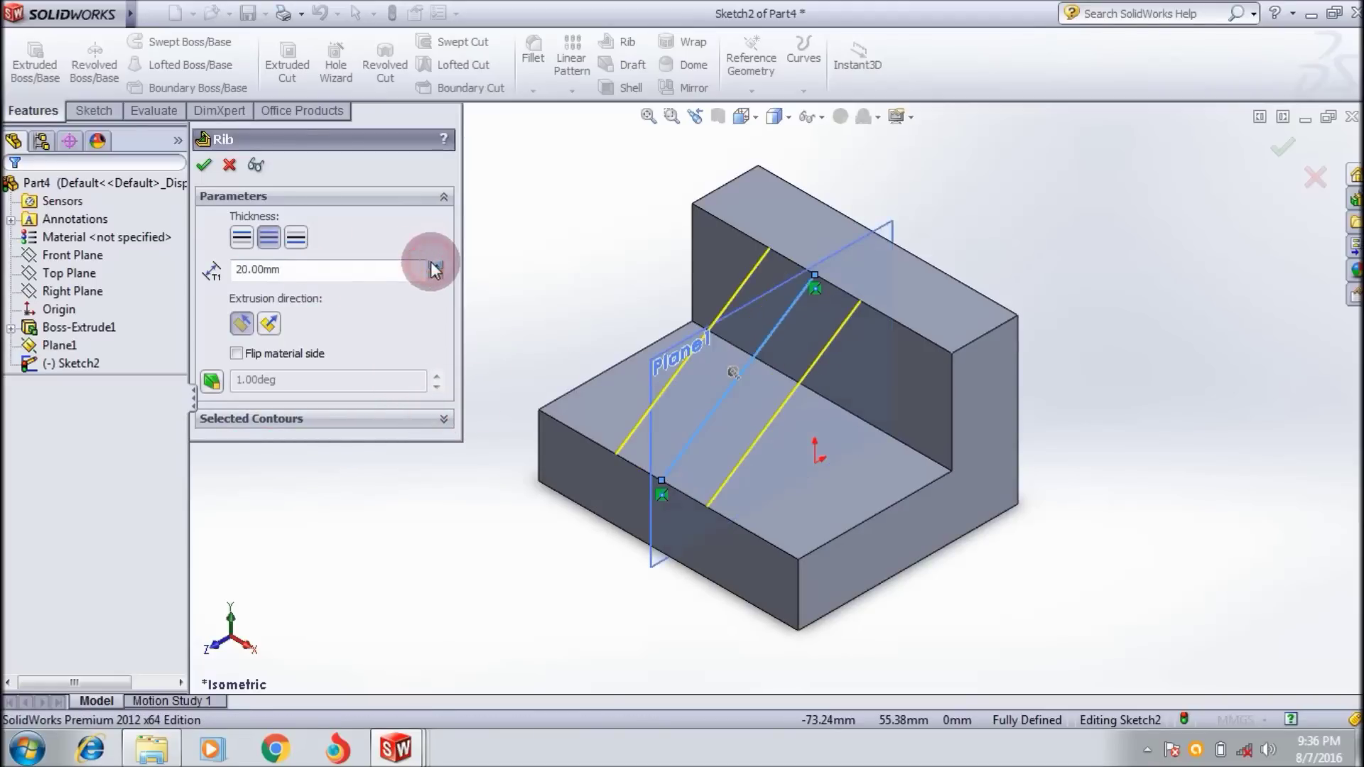
pyautogui.click(436, 265)
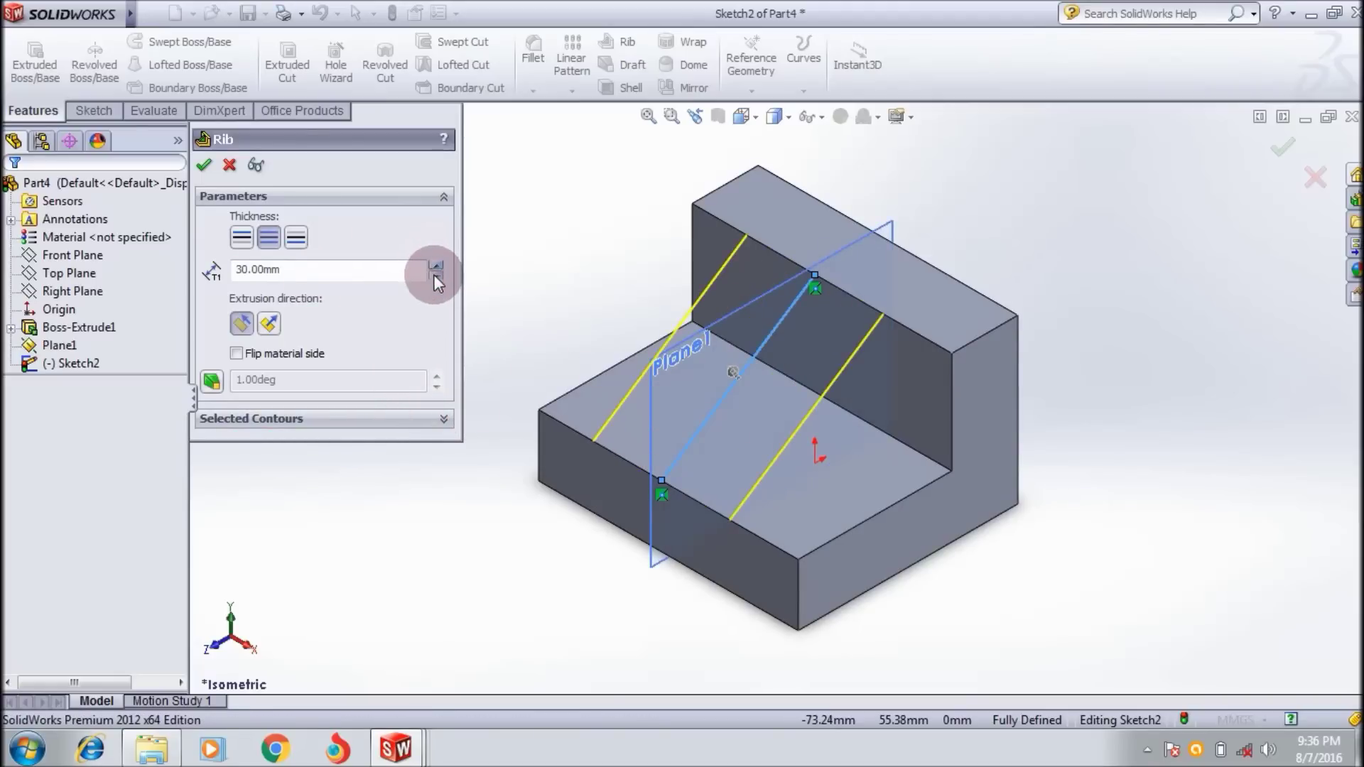
pyautogui.click(435, 278)
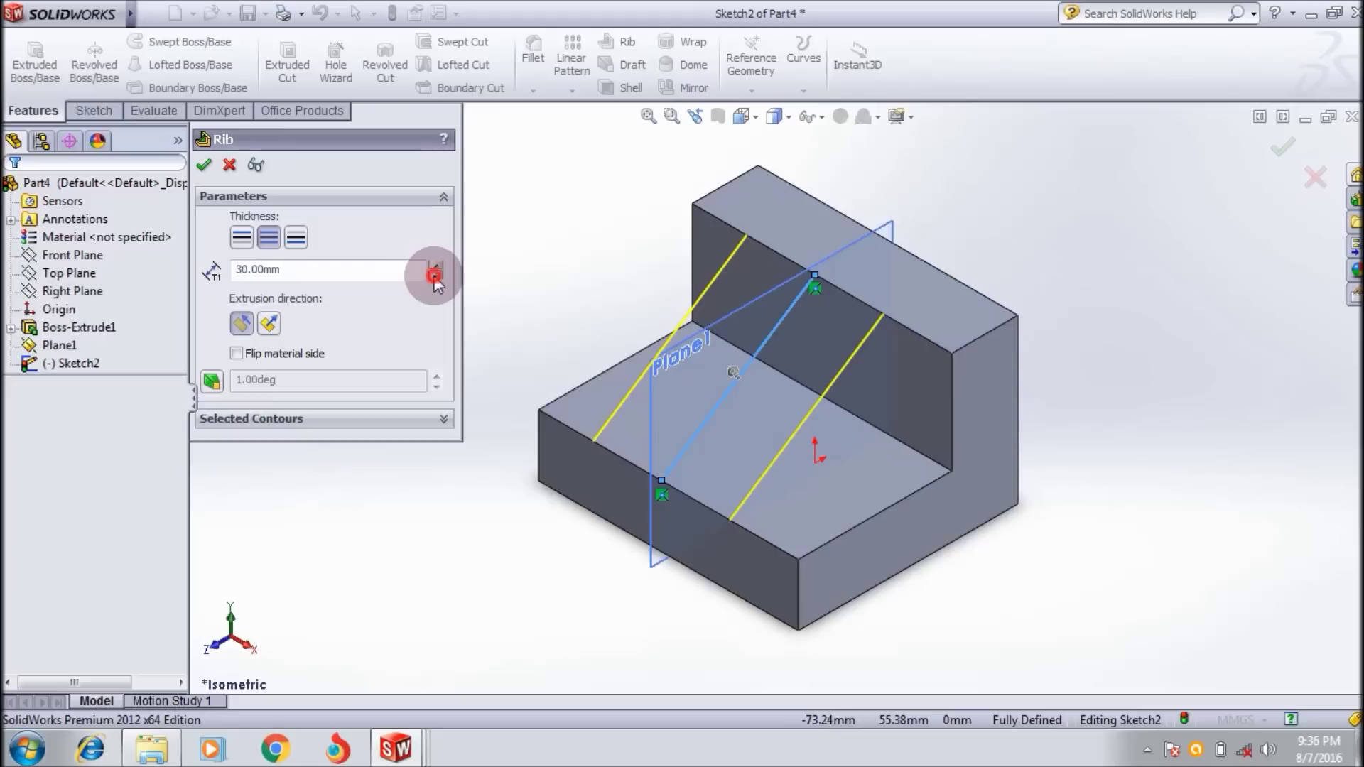
pyautogui.click(266, 327)
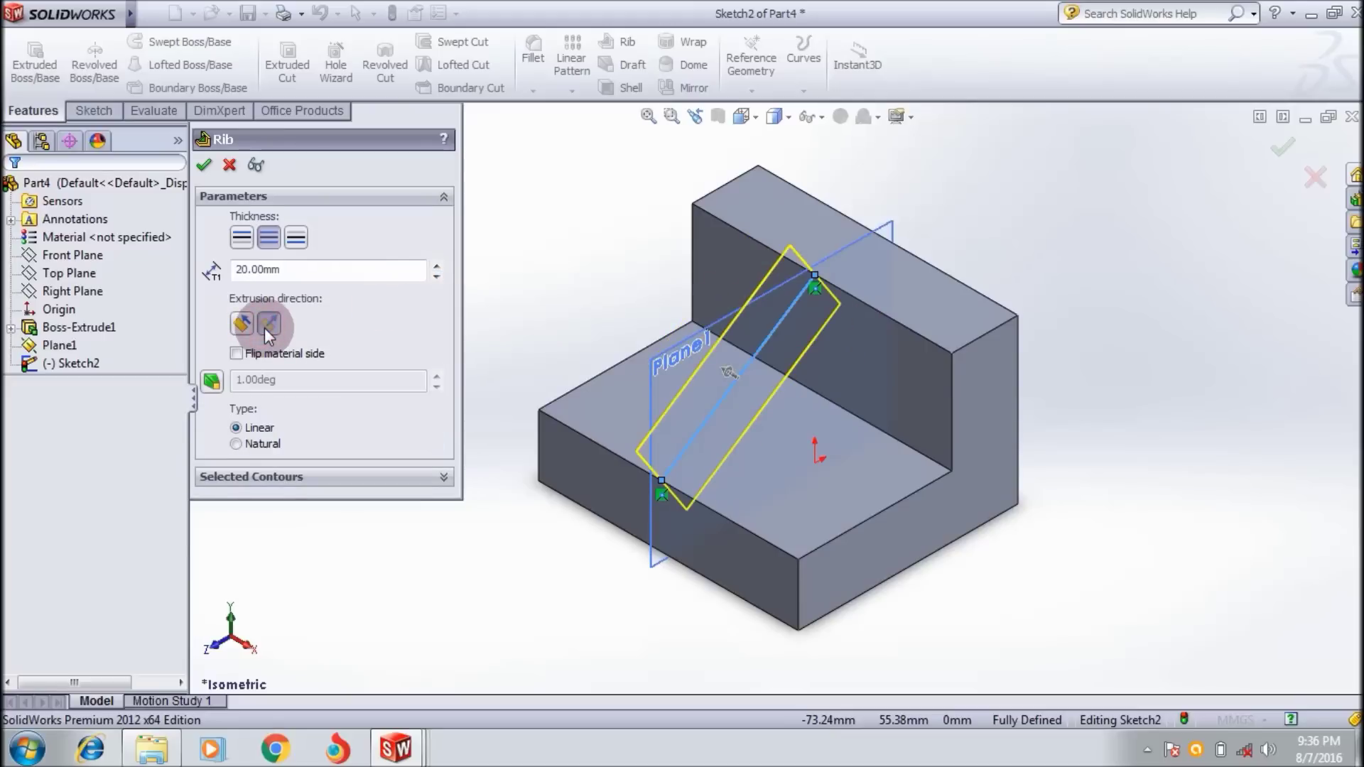
pyautogui.click(243, 326)
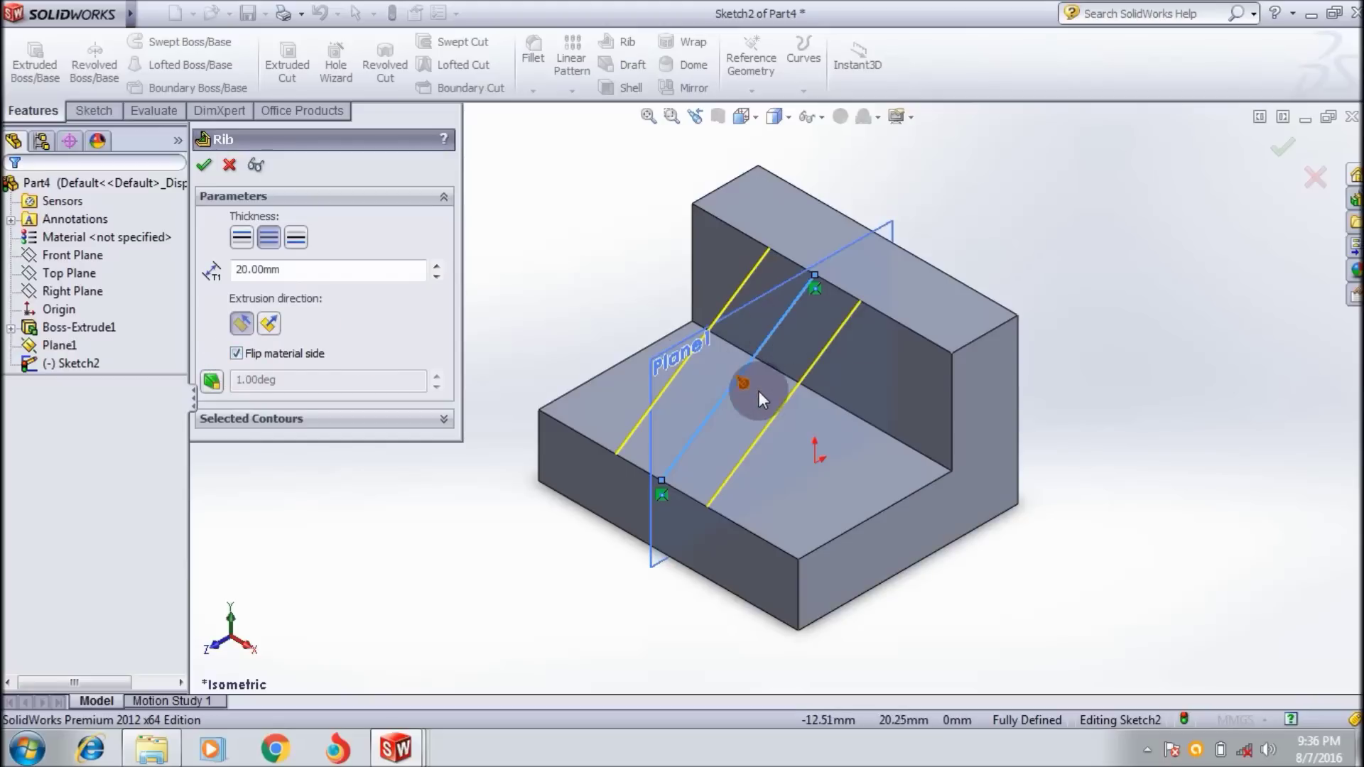
# Test draft angles of 8° and 5°, then turn draft off and build Rib1.
pyautogui.click(213, 383)
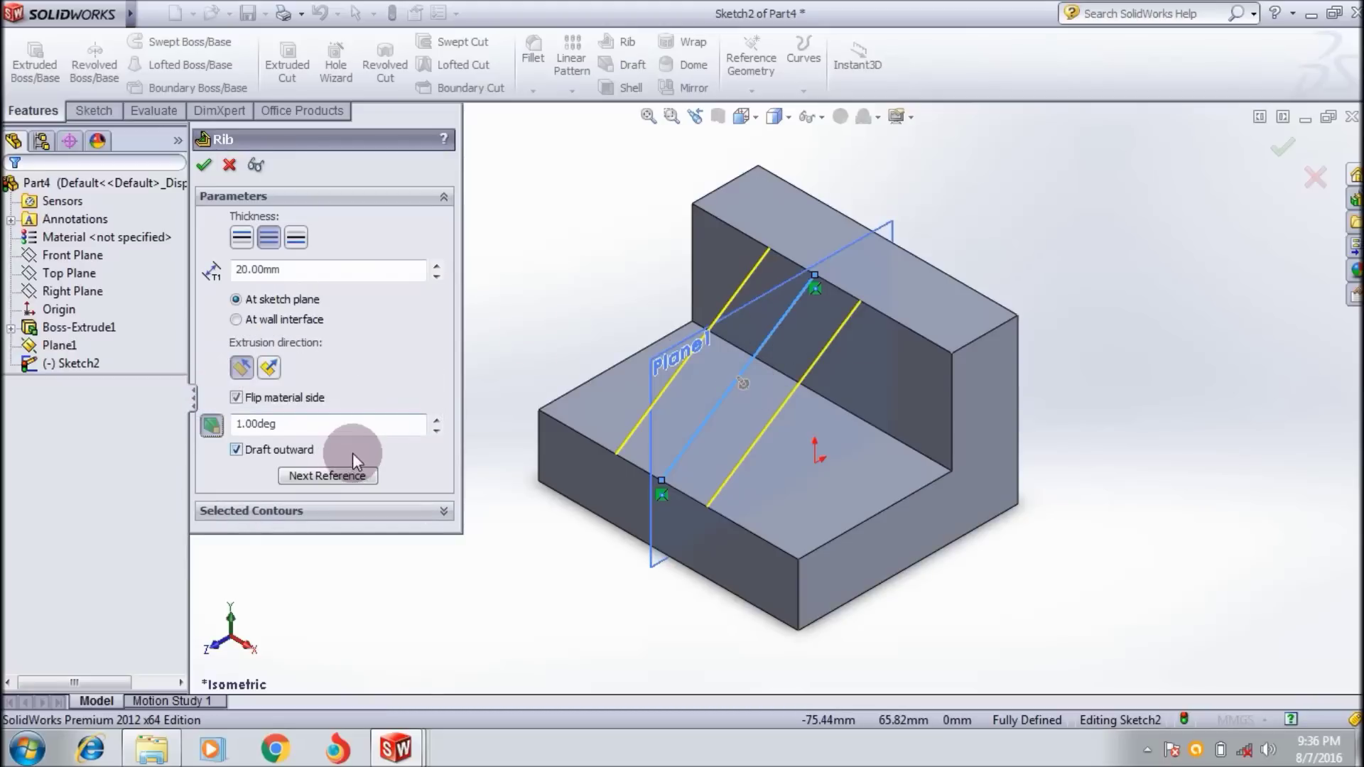
pyautogui.click(438, 418)
pyautogui.click(437, 418)
pyautogui.click(437, 419)
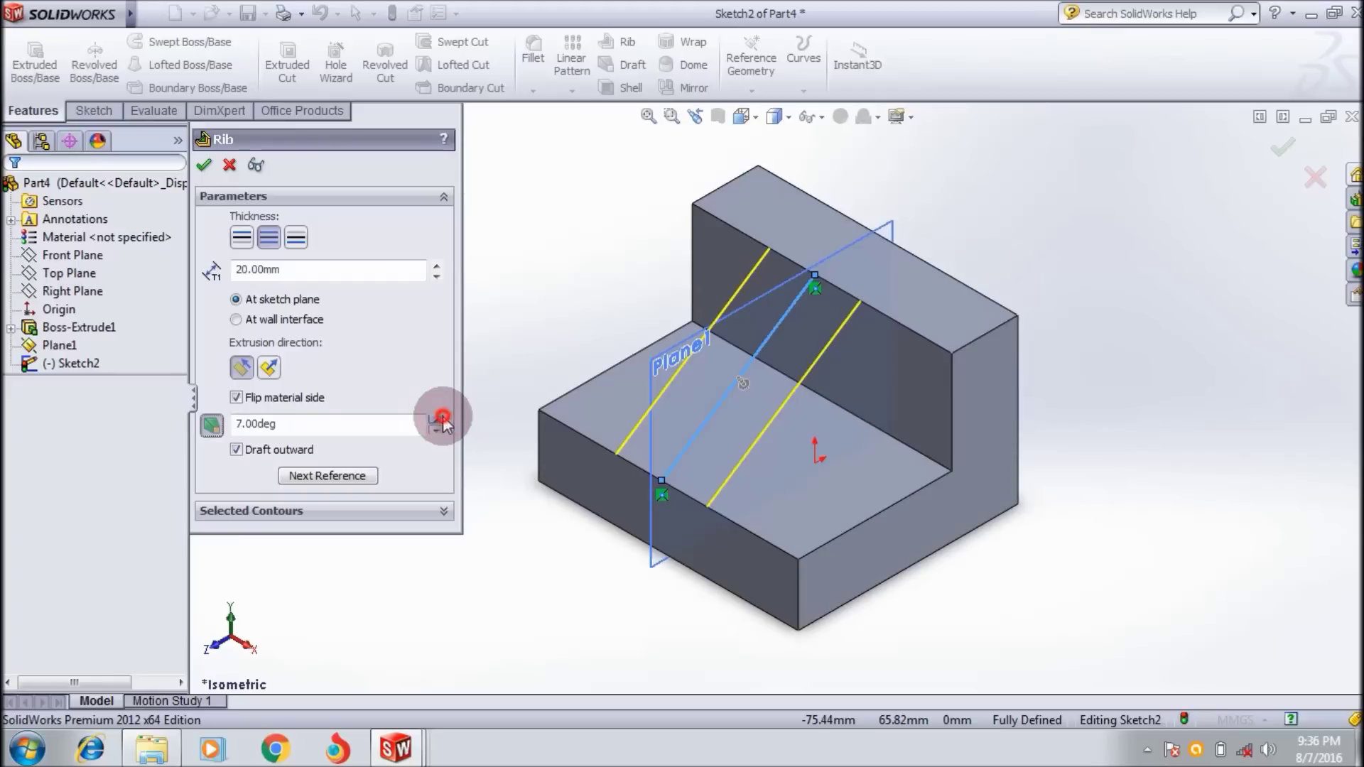
pyautogui.click(439, 418)
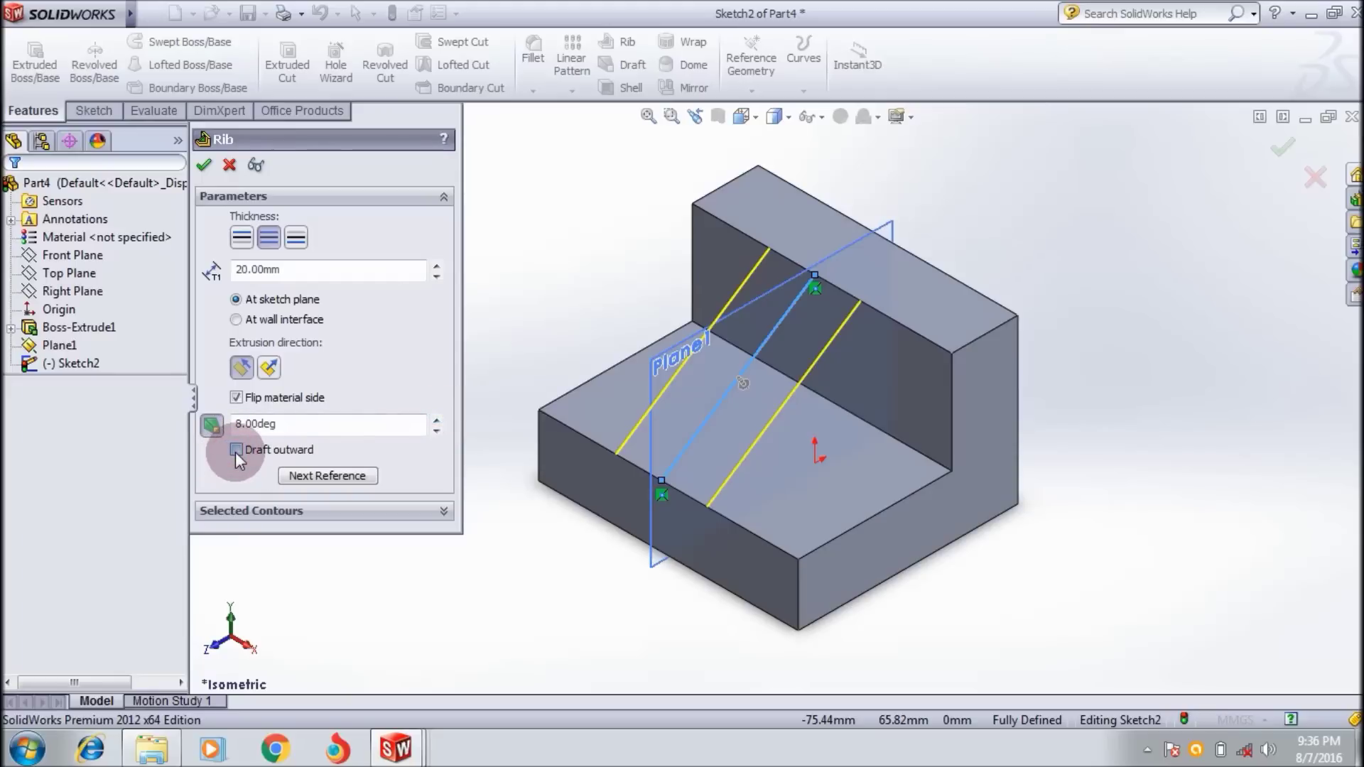
pyautogui.click(436, 432)
pyautogui.click(436, 433)
pyautogui.click(436, 432)
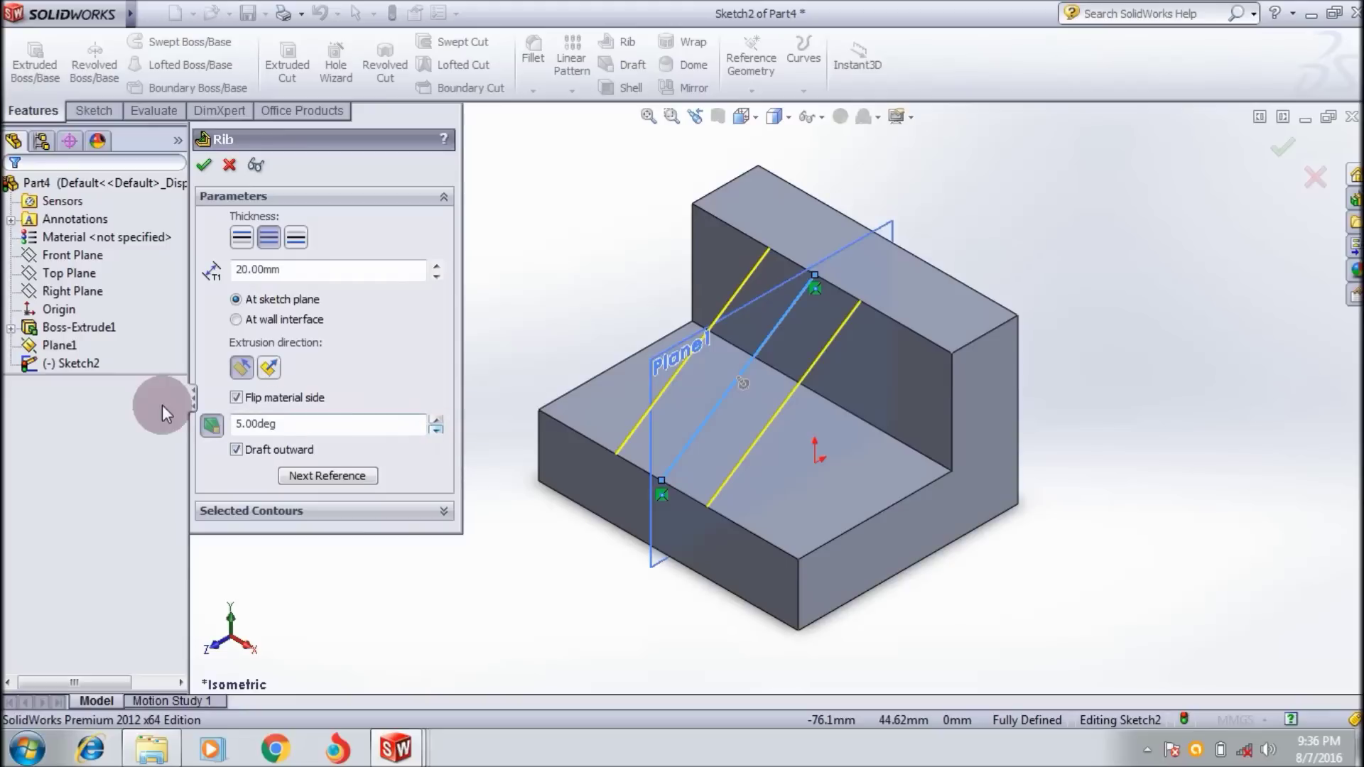
pyautogui.click(203, 424)
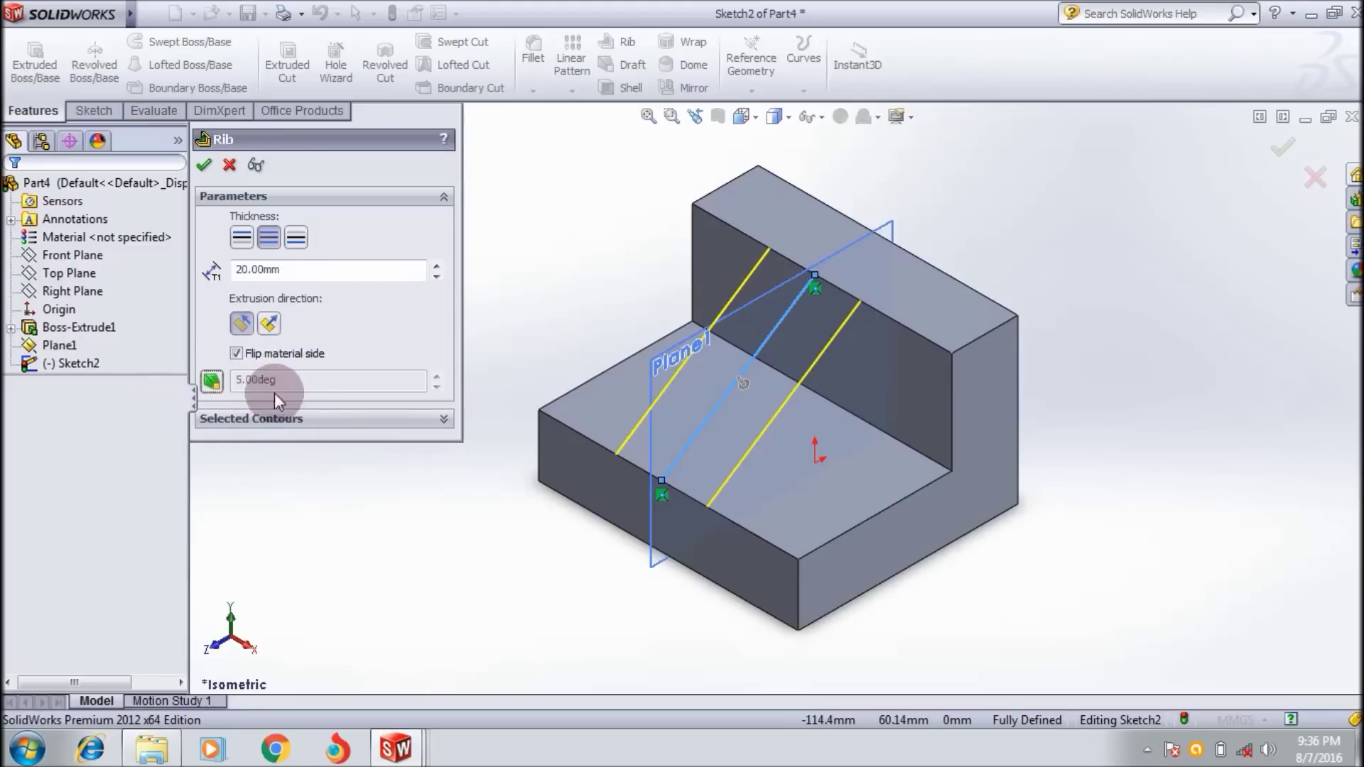
pyautogui.click(204, 166)
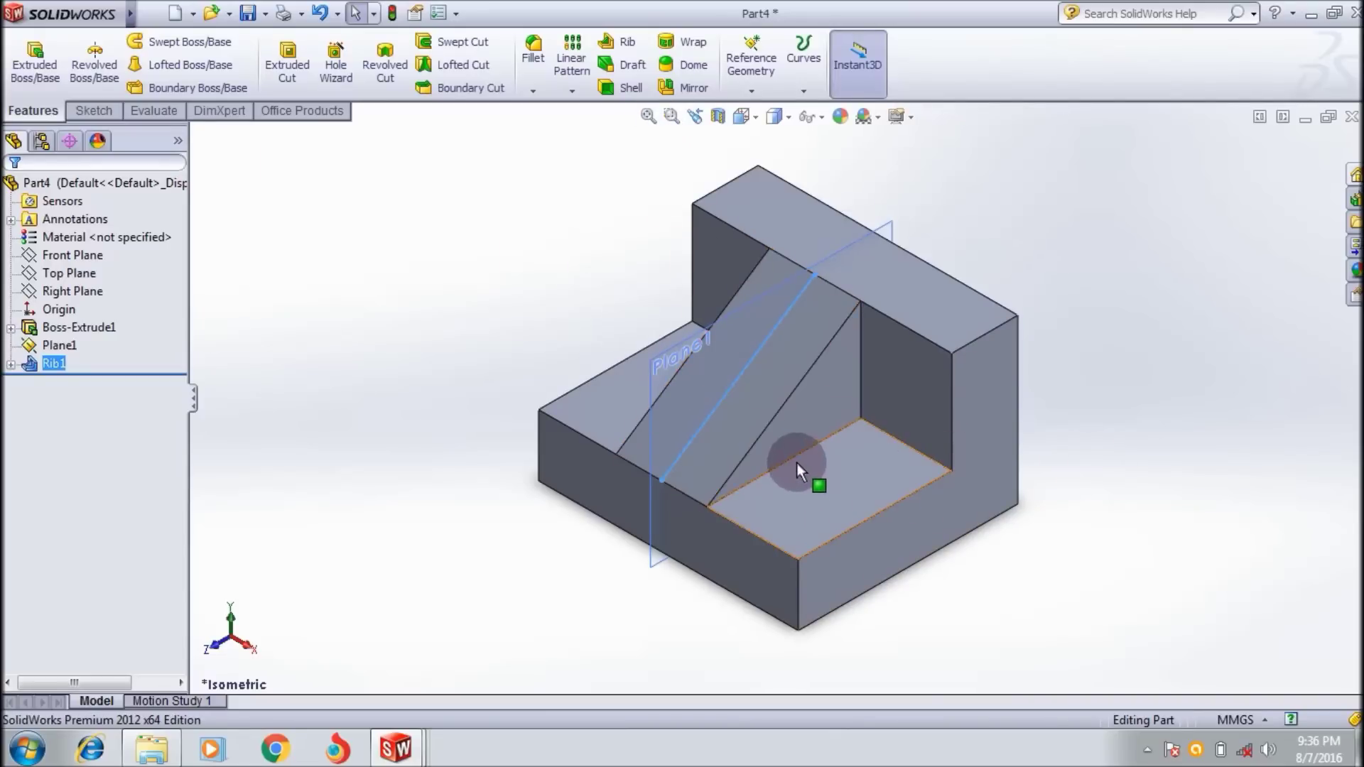
# Edit Rib1 to add a 21° outward draft.
pyautogui.rightClick(24, 363)
pyautogui.click(37, 312)
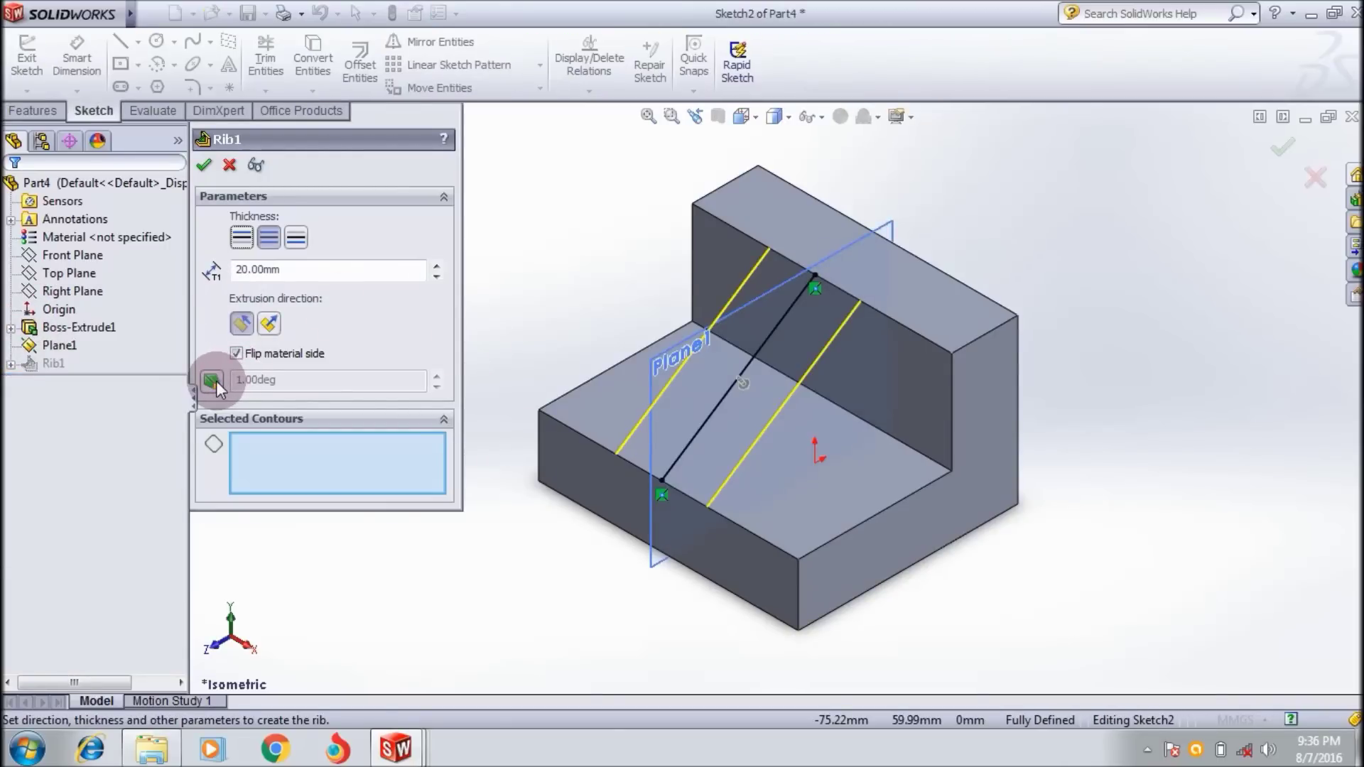
pyautogui.click(211, 382)
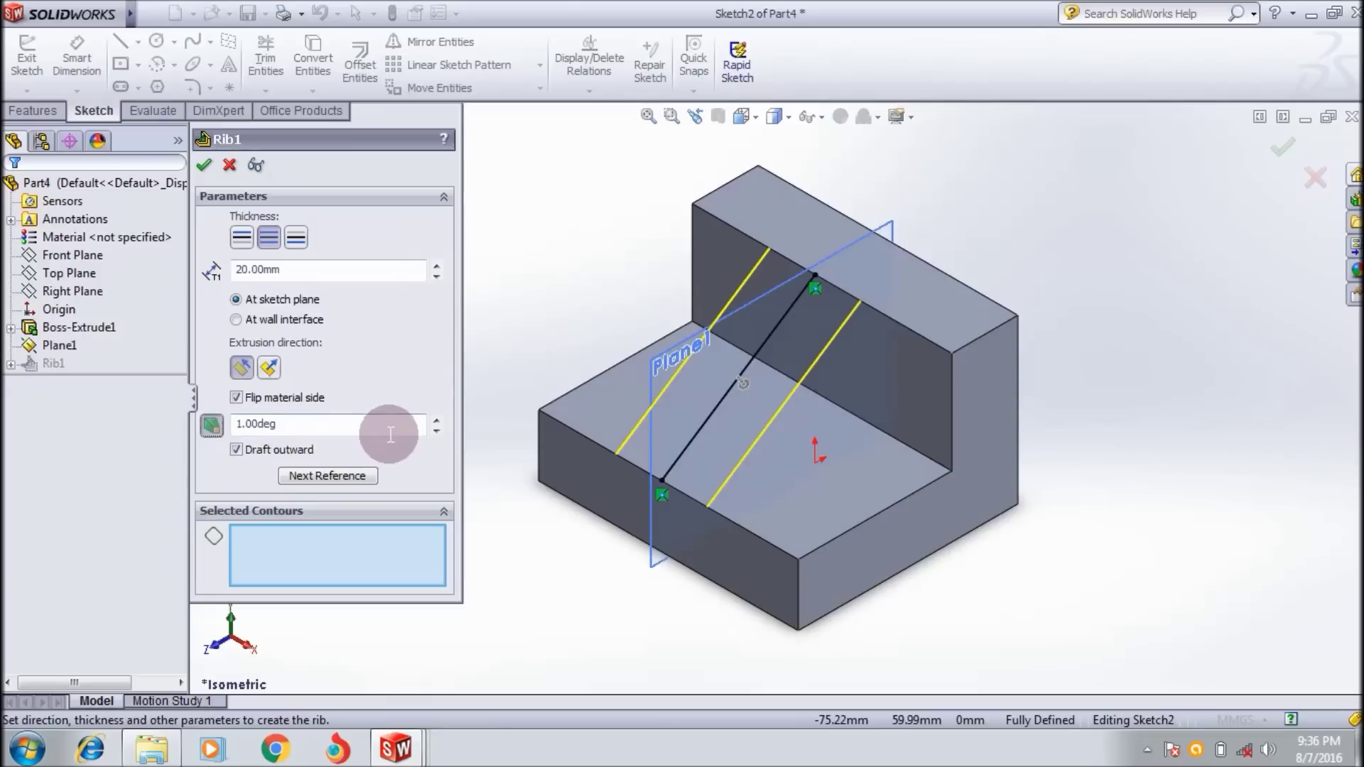
pyautogui.click(435, 421)
pyautogui.click(436, 421)
pyautogui.click(435, 421)
pyautogui.click(436, 421)
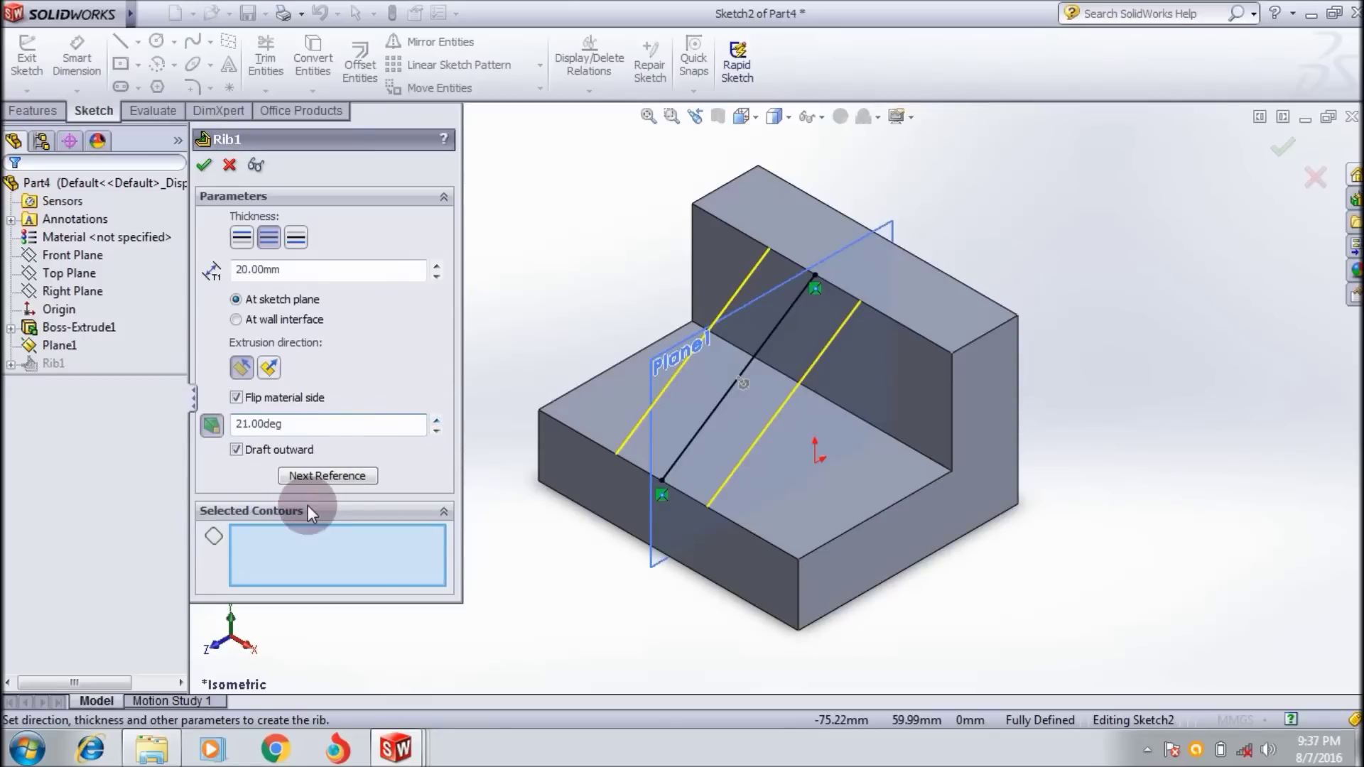
pyautogui.click(252, 403)
pyautogui.click(239, 451)
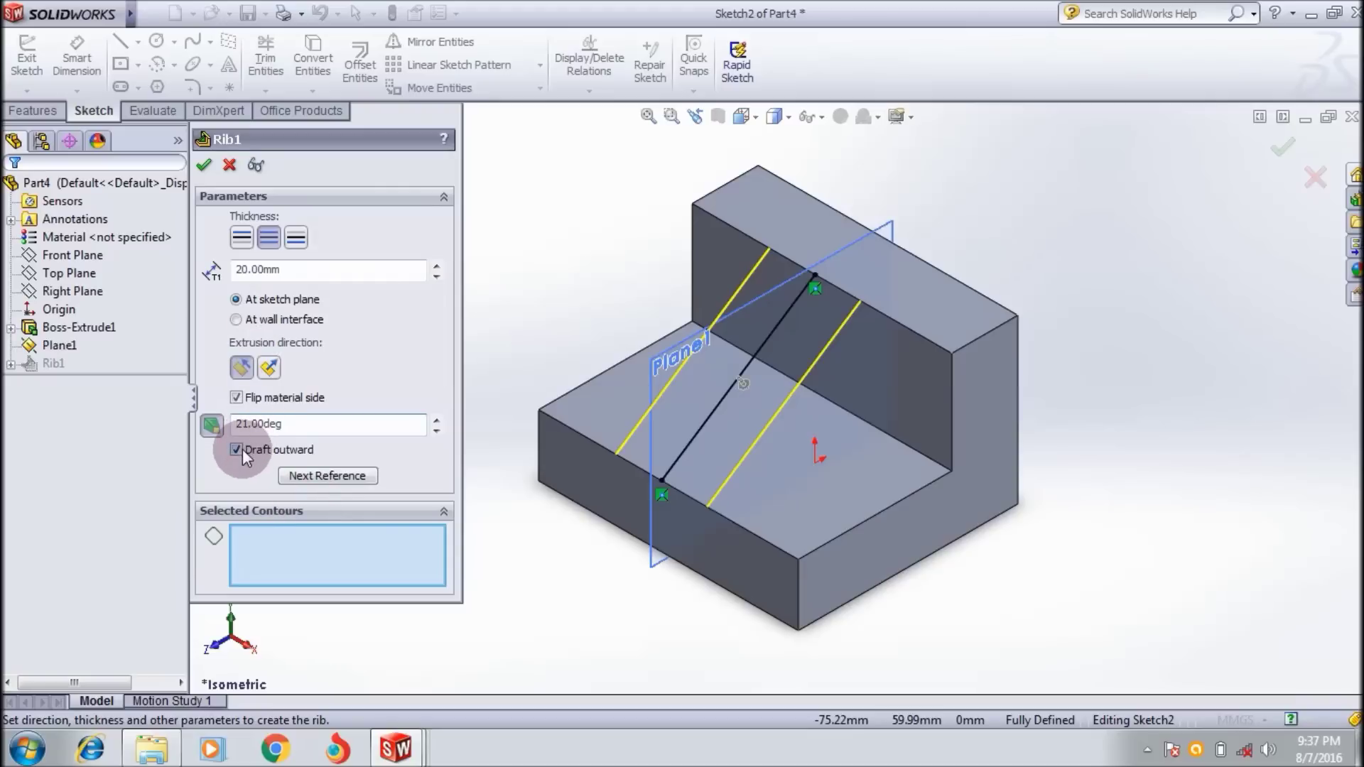
pyautogui.click(201, 171)
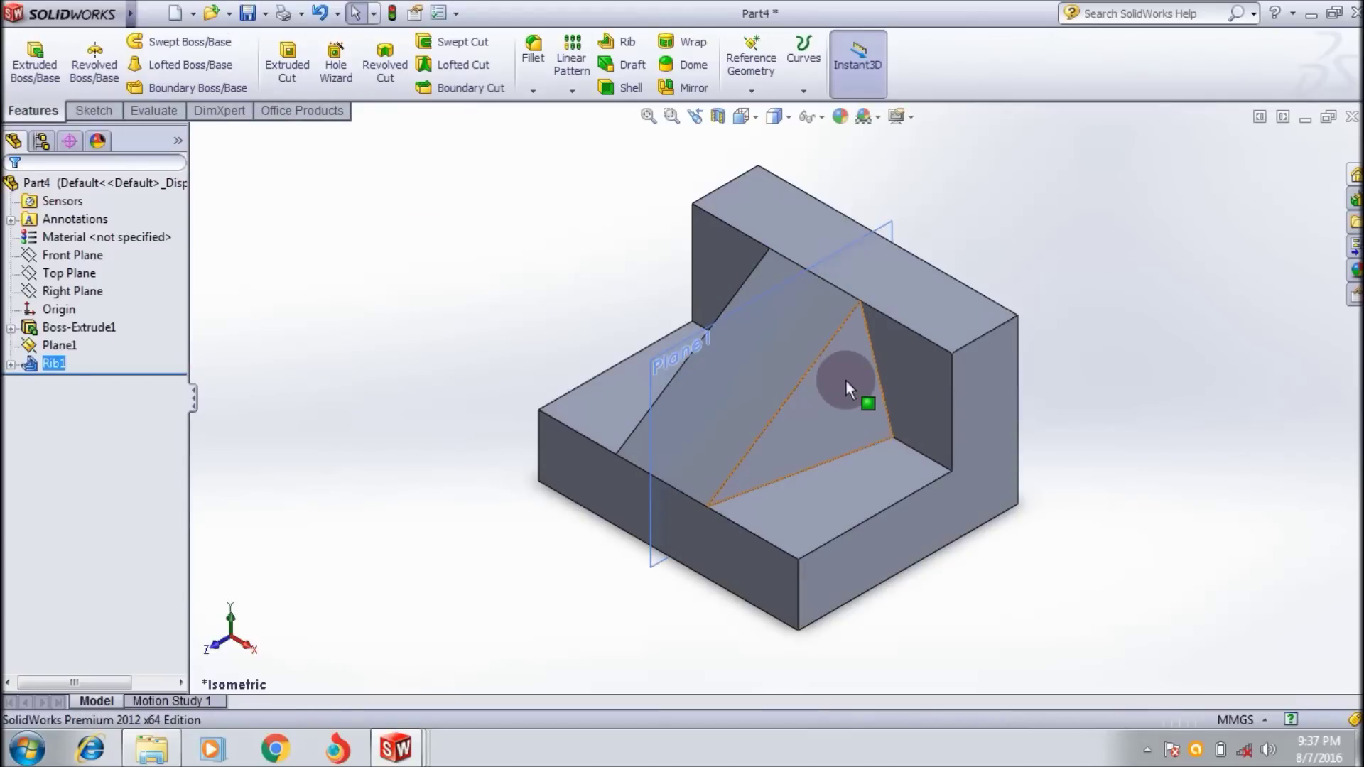
pyautogui.click(757, 126)
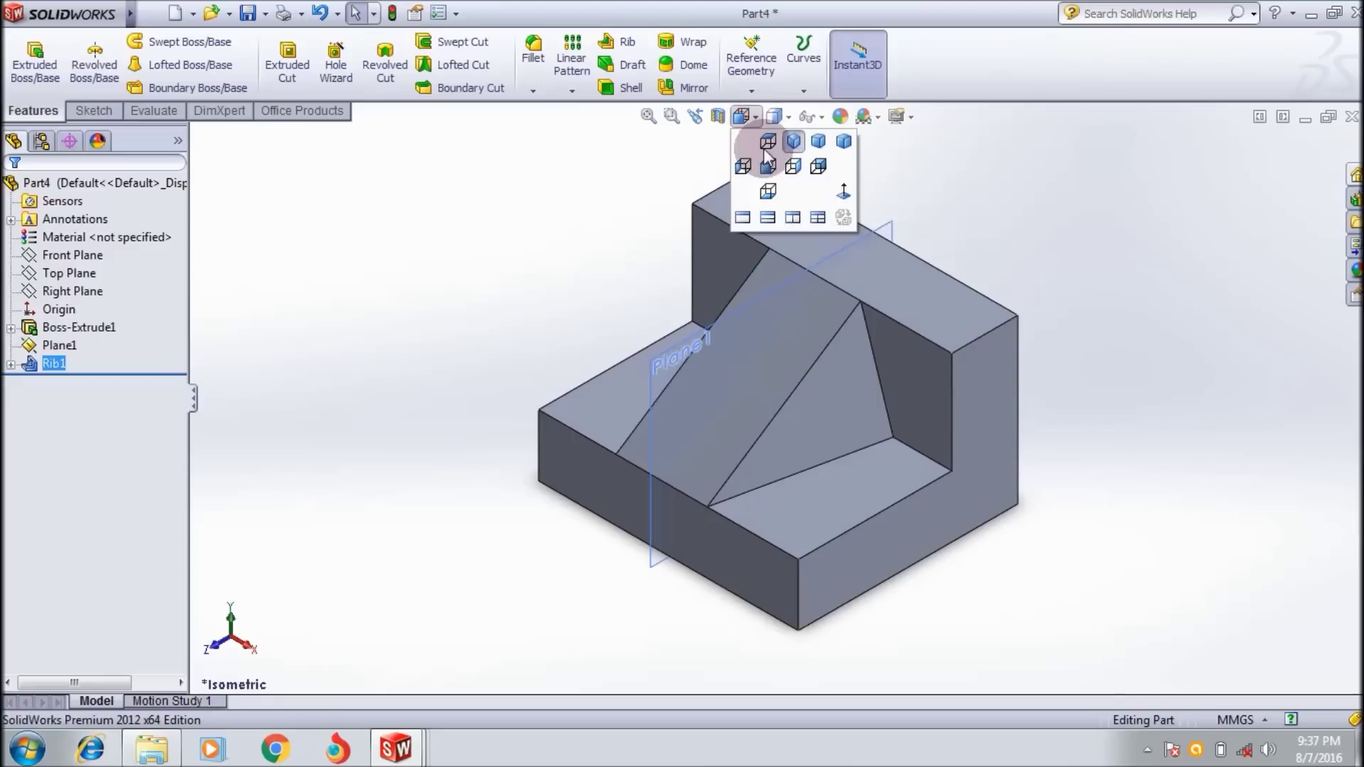
pyautogui.click(776, 169)
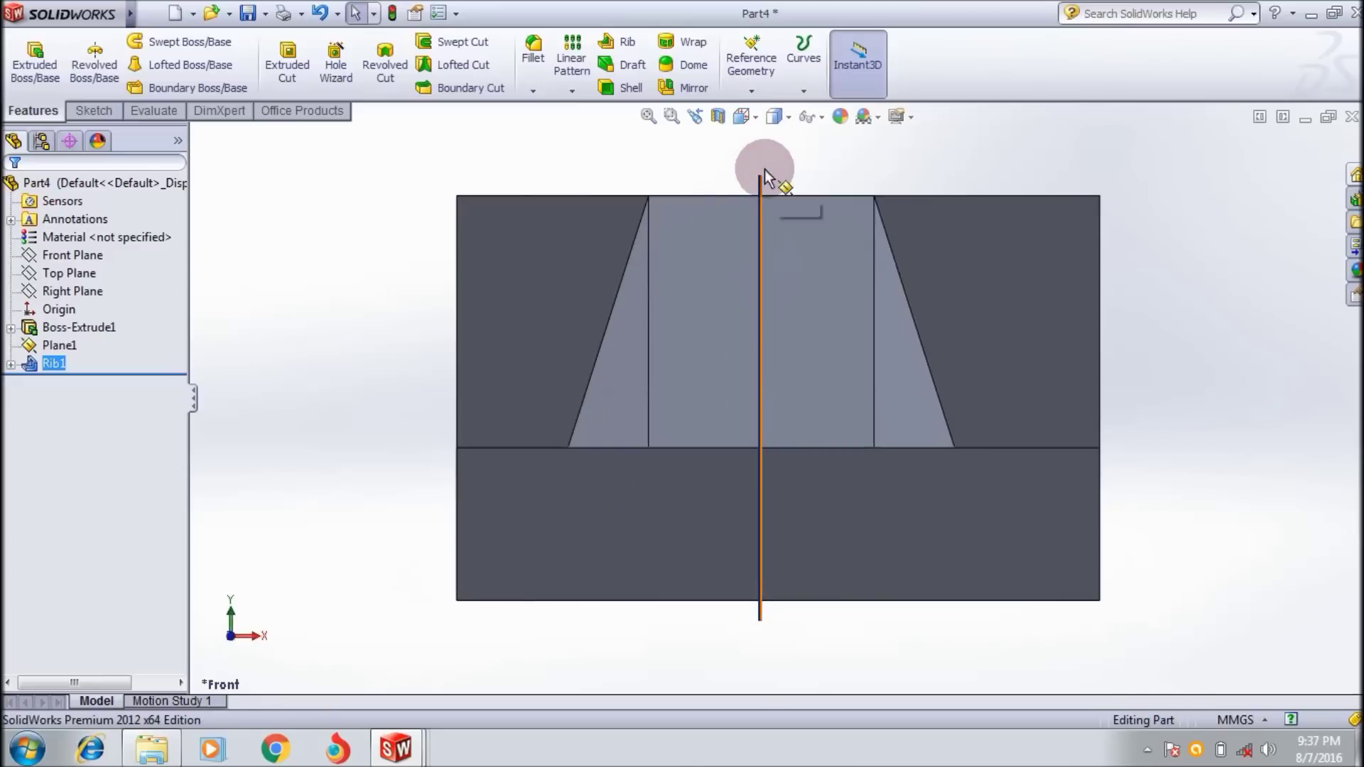
pyautogui.click(738, 116)
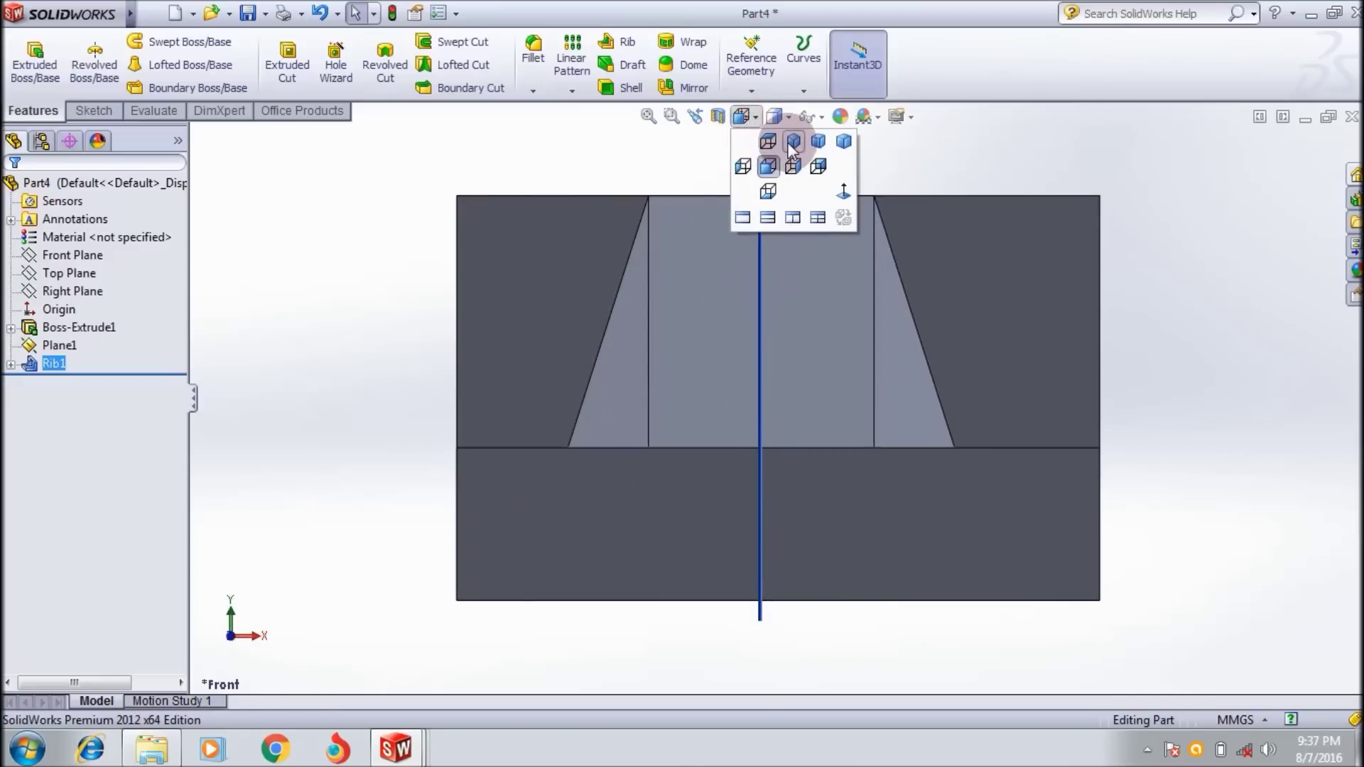
pyautogui.click(792, 142)
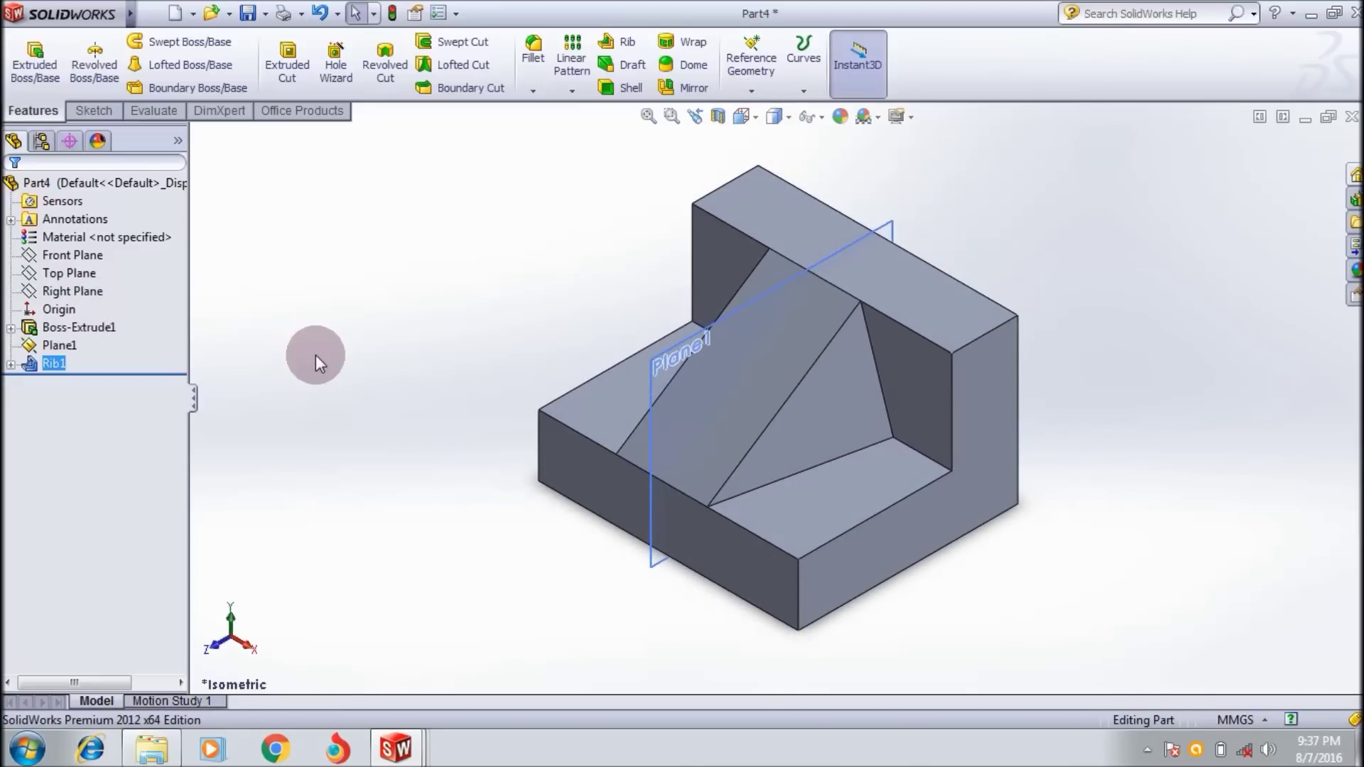
pyautogui.click(54, 363)
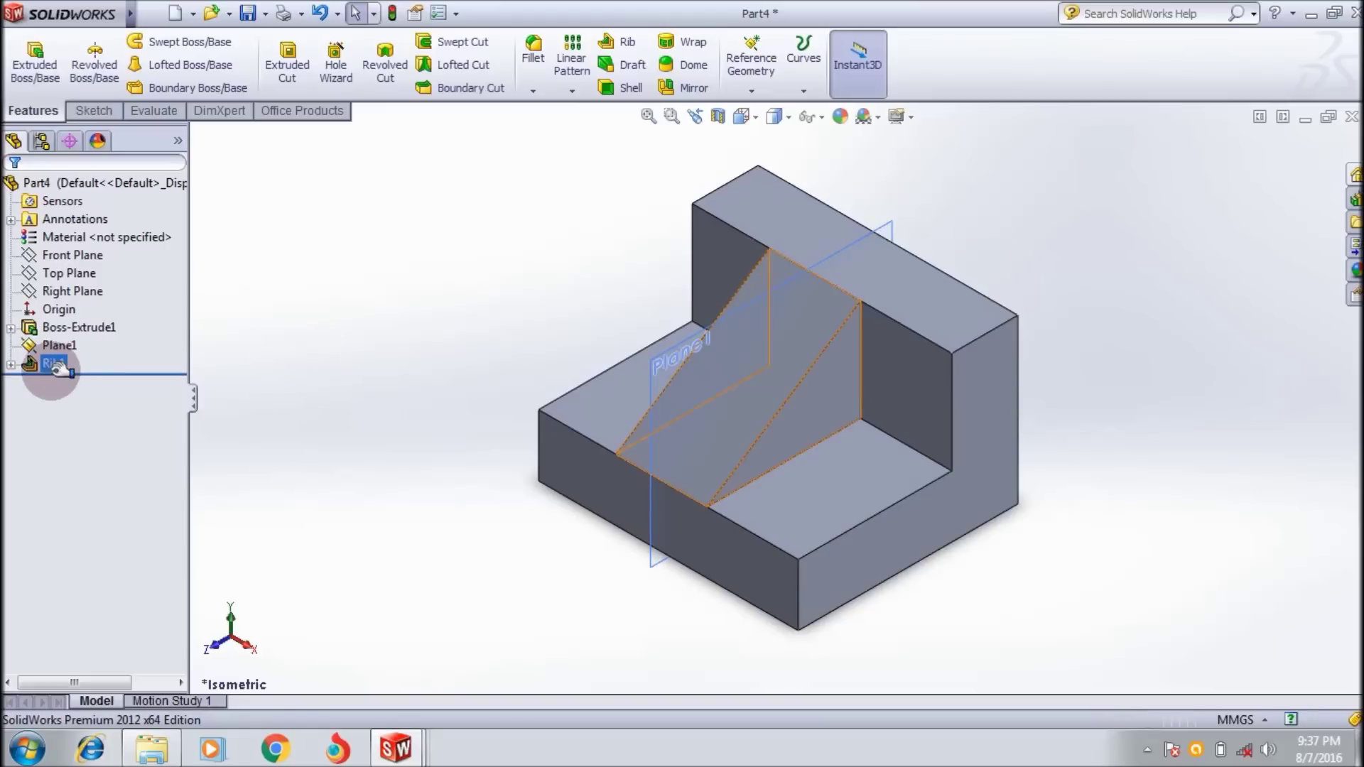
# Re-edit Rib1 with a 21° draft and Draft outward unchecked.
pyautogui.rightClick(29, 368)
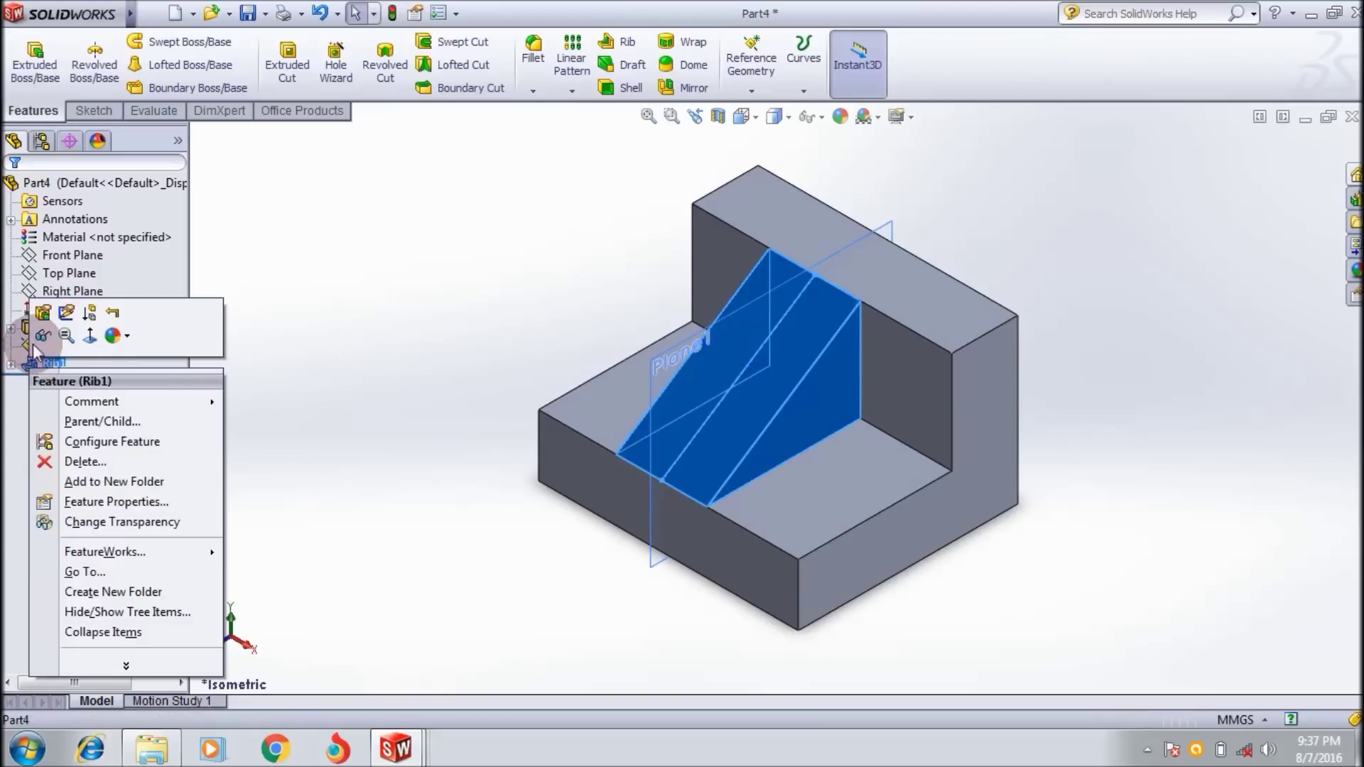
pyautogui.click(43, 313)
pyautogui.click(269, 355)
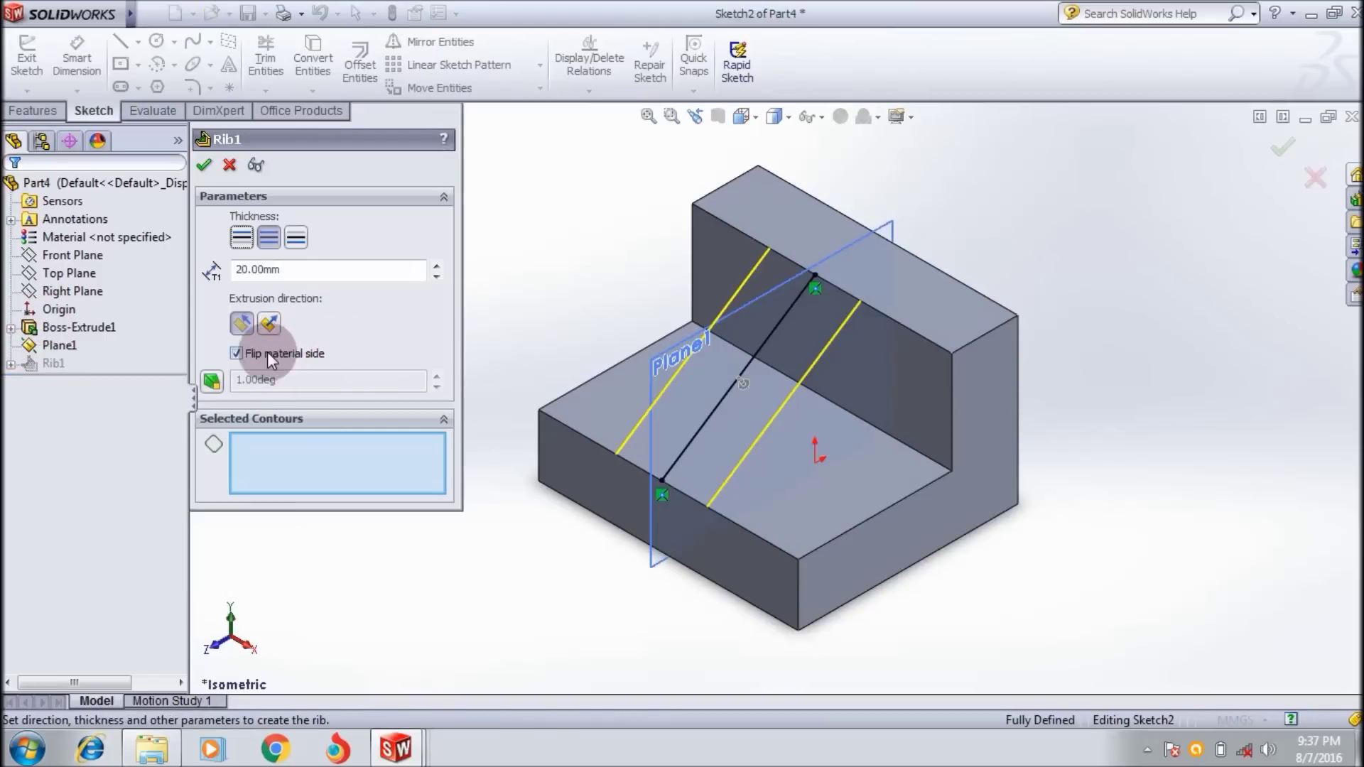
pyautogui.click(211, 382)
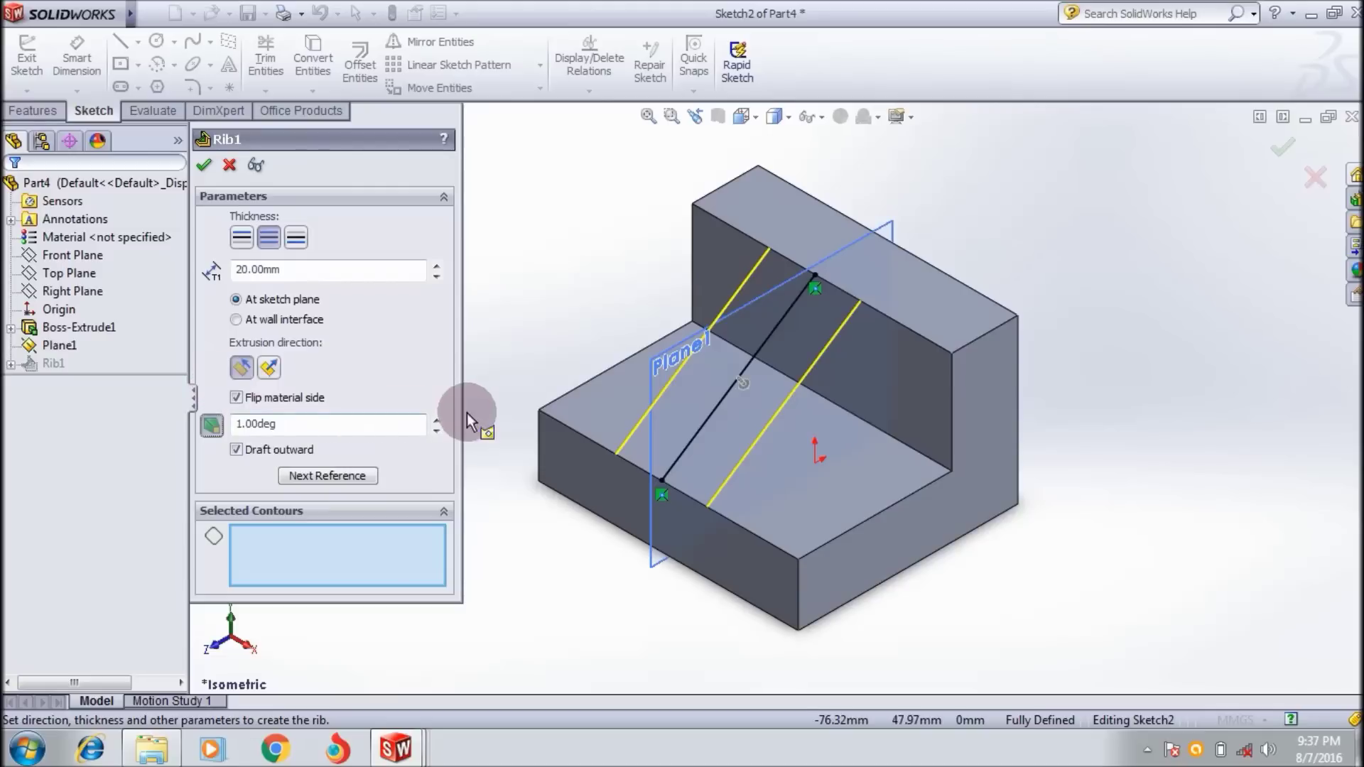
pyautogui.click(333, 424)
pyautogui.write('2')
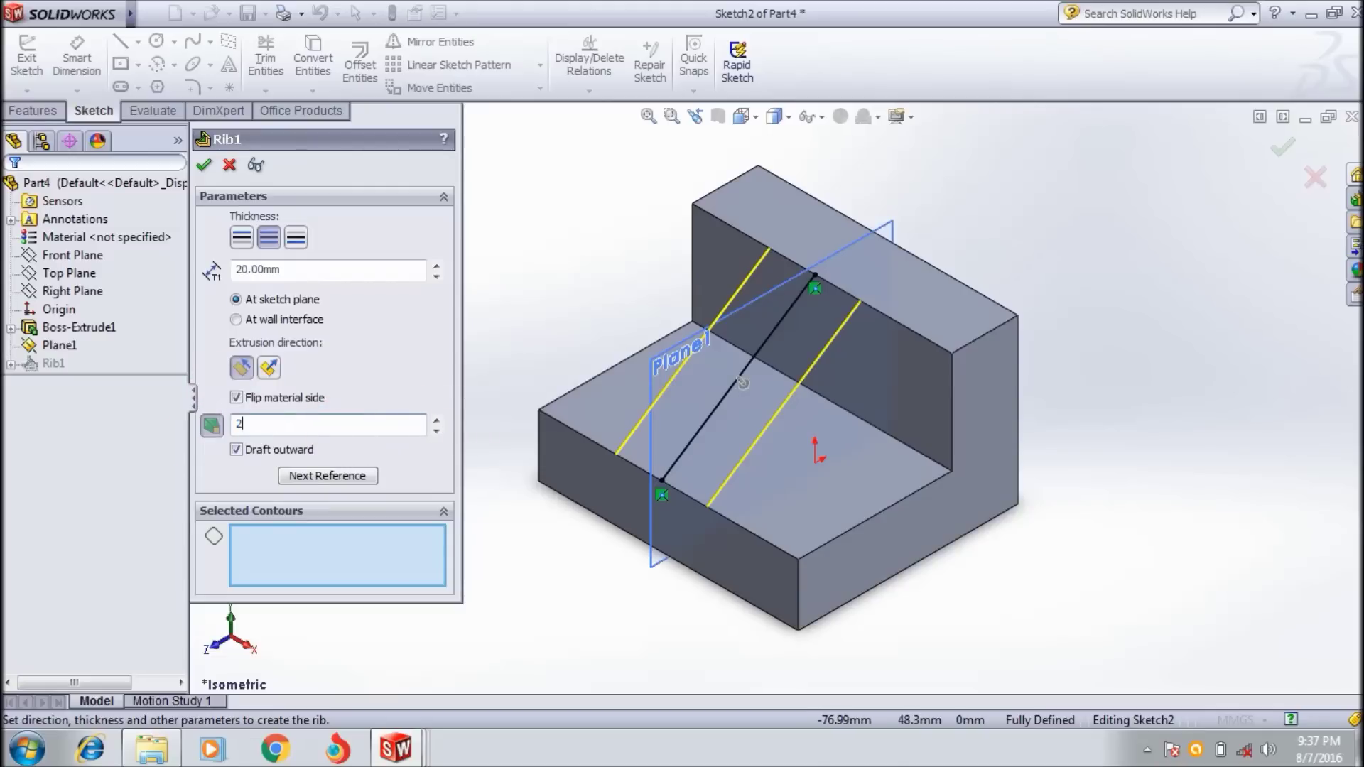
pyautogui.write('1')
pyautogui.click(237, 449)
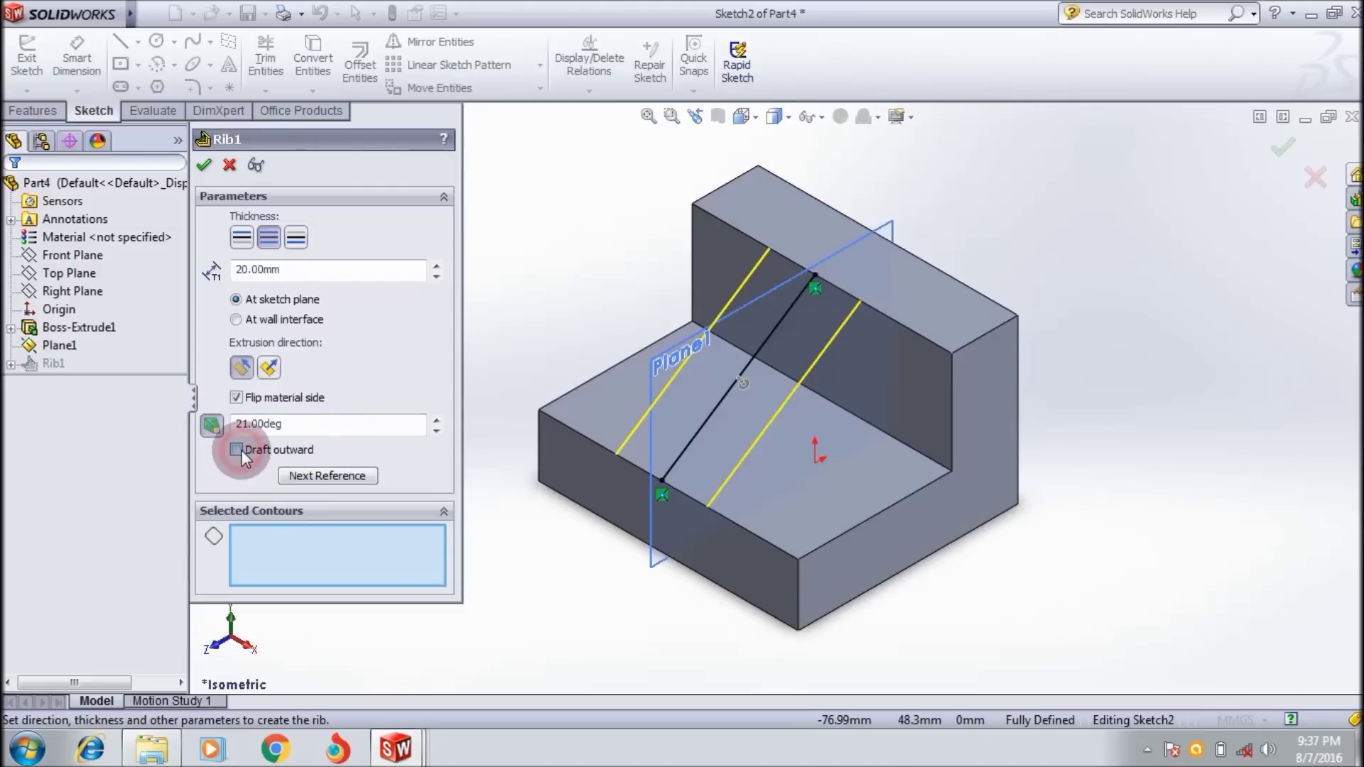
pyautogui.click(203, 164)
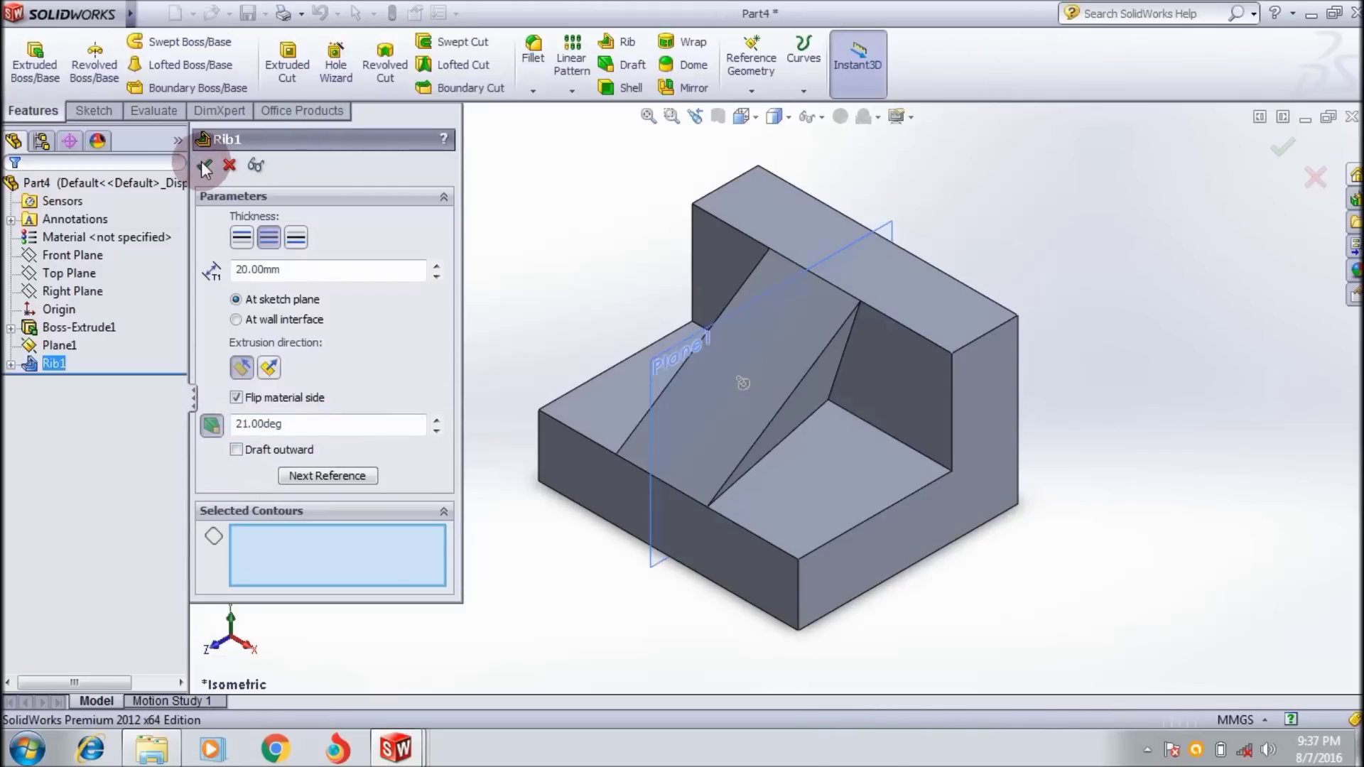
pyautogui.click(733, 124)
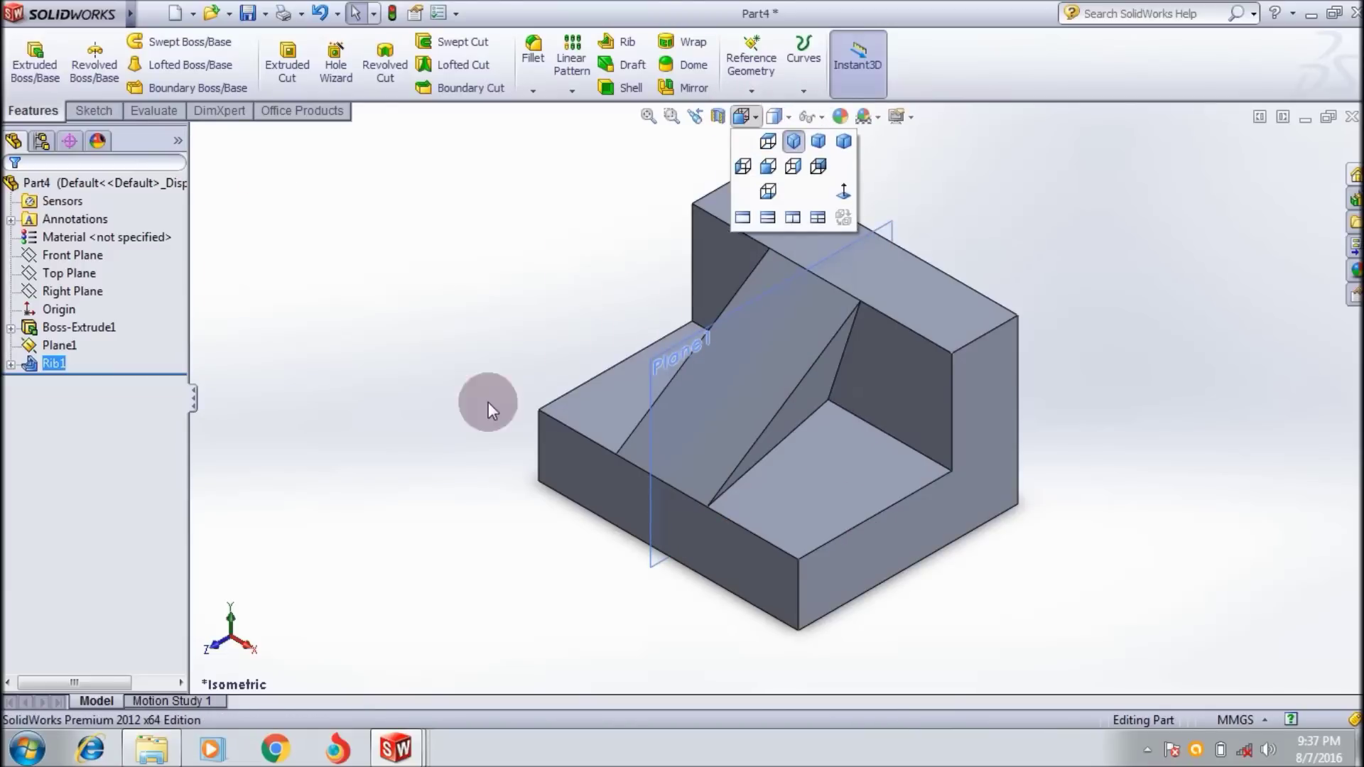
# Dismiss the View Orientation flyout without changing the view.
pyautogui.click(410, 314)
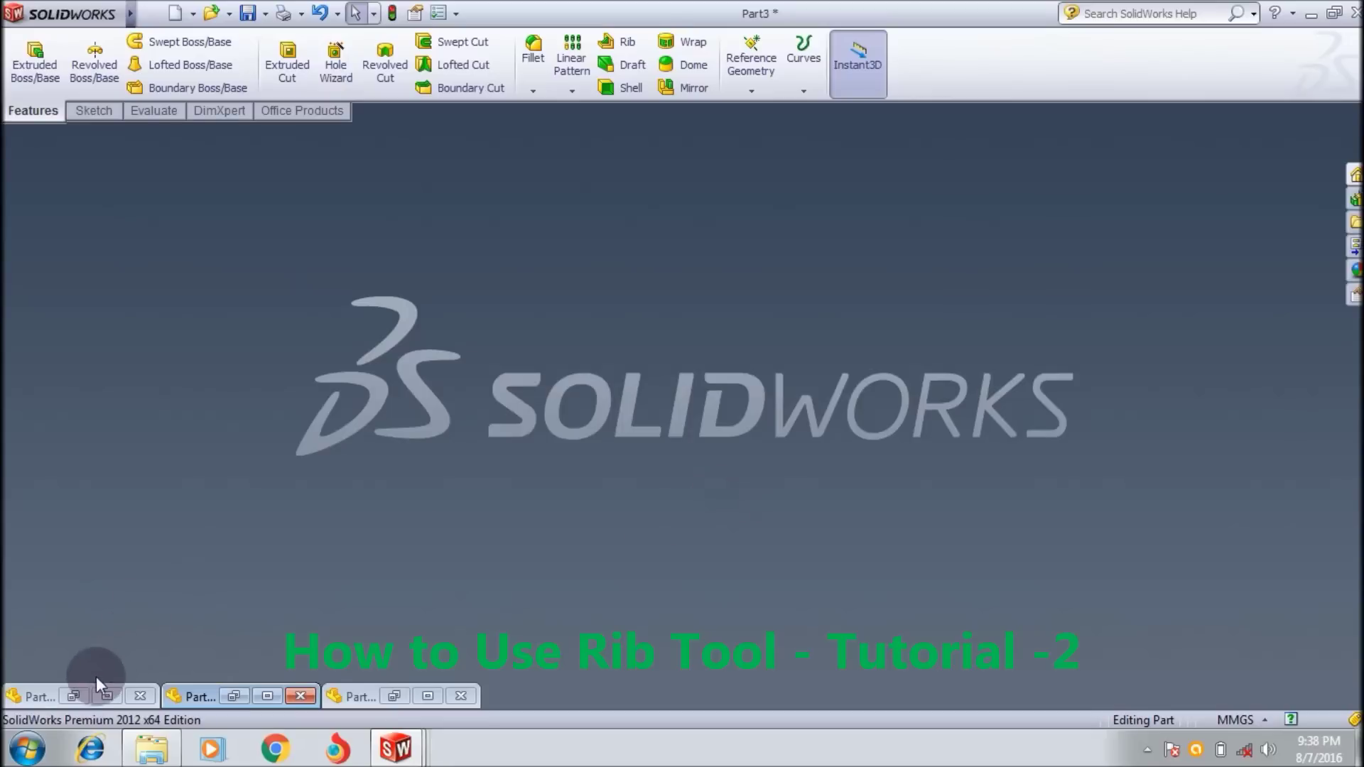
# Restore the minimized Part2 window showing the shelled rectangular box.
pyautogui.click(96, 697)
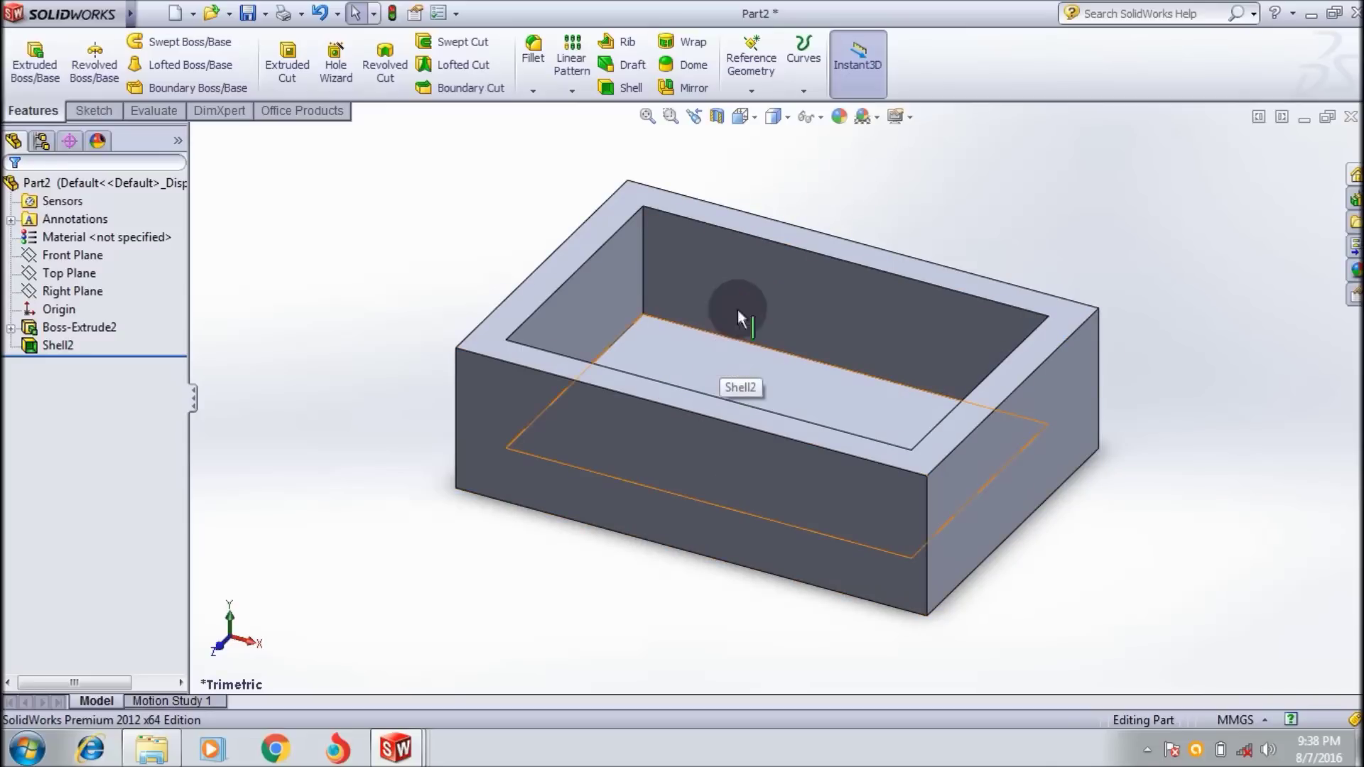
# Turn the view Normal To the box's top rim face so it reads as a flat rectangle.
pyautogui.click(816, 241)
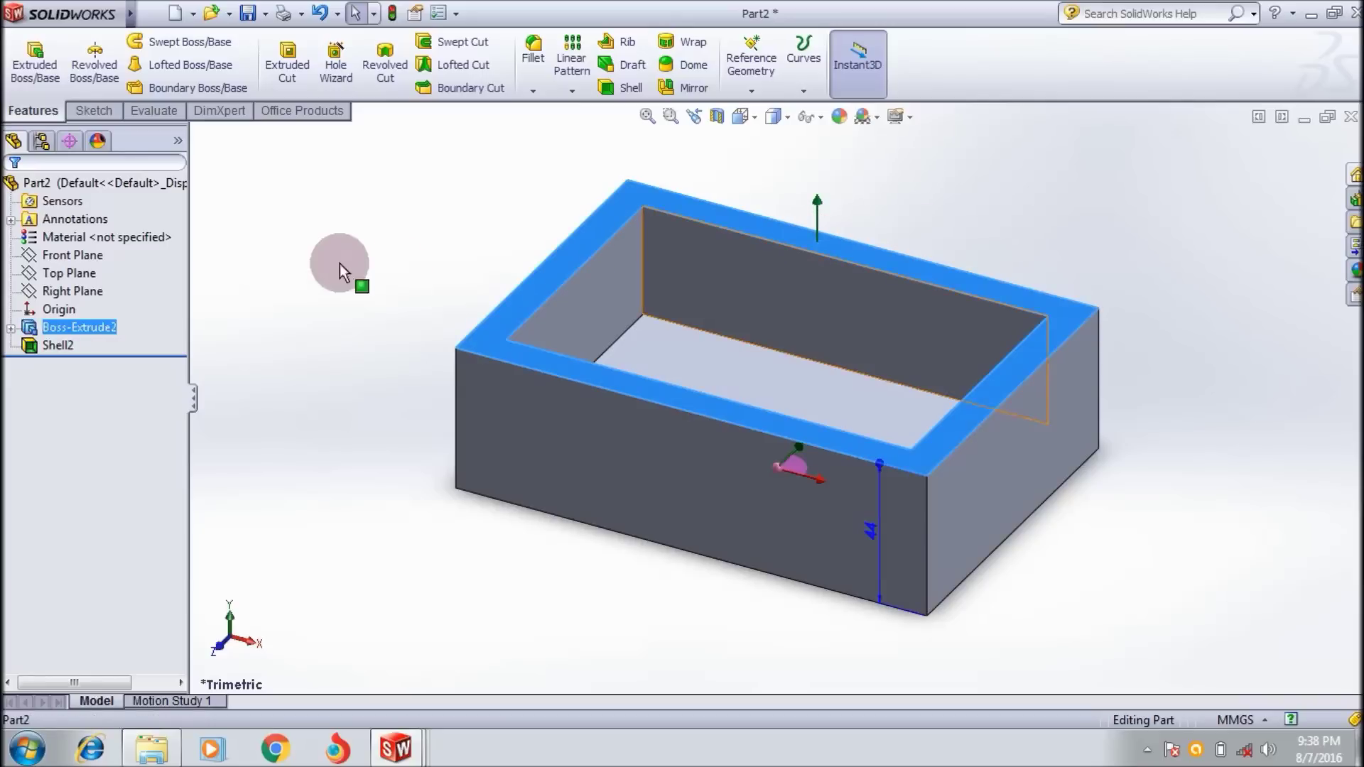
pyautogui.keyDown('ctrl'); pyautogui.click(51, 277); pyautogui.keyUp('ctrl')
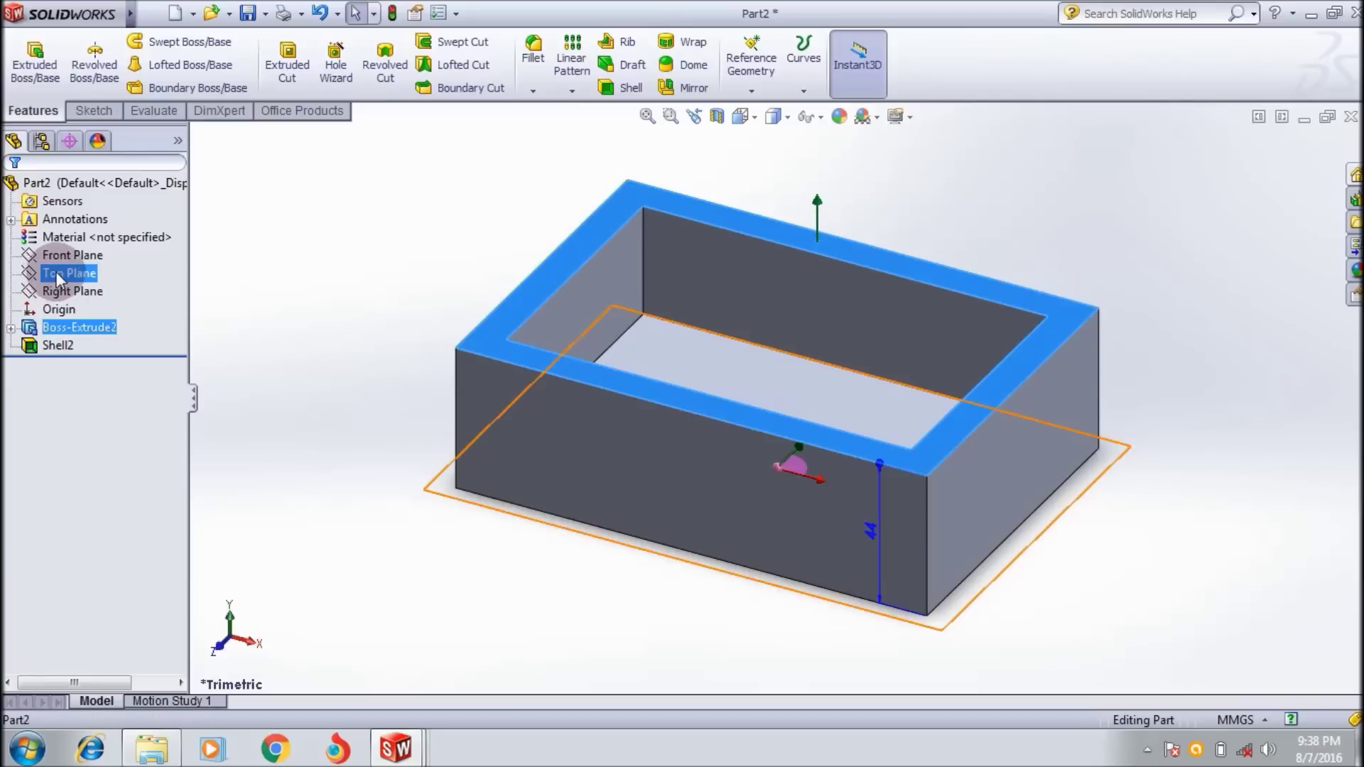
pyautogui.rightClick(783, 231)
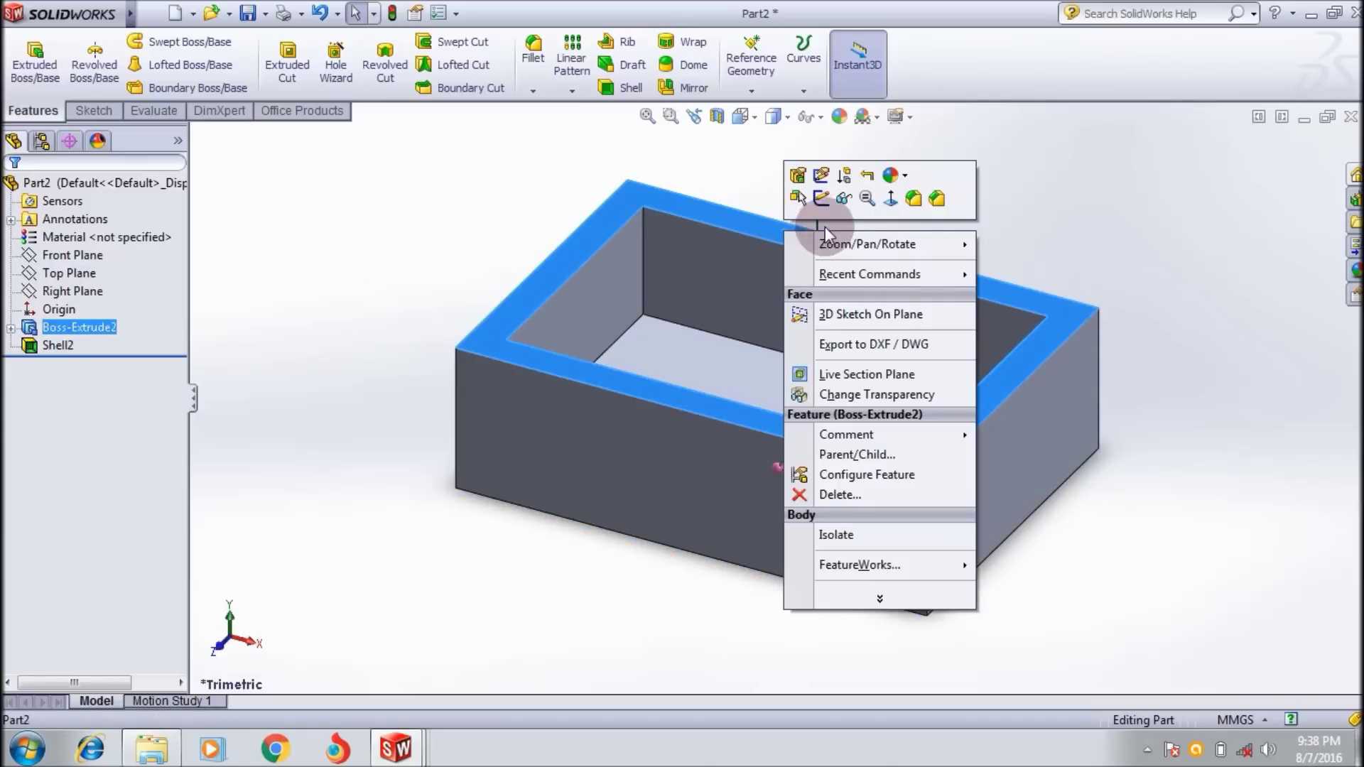
pyautogui.click(892, 202)
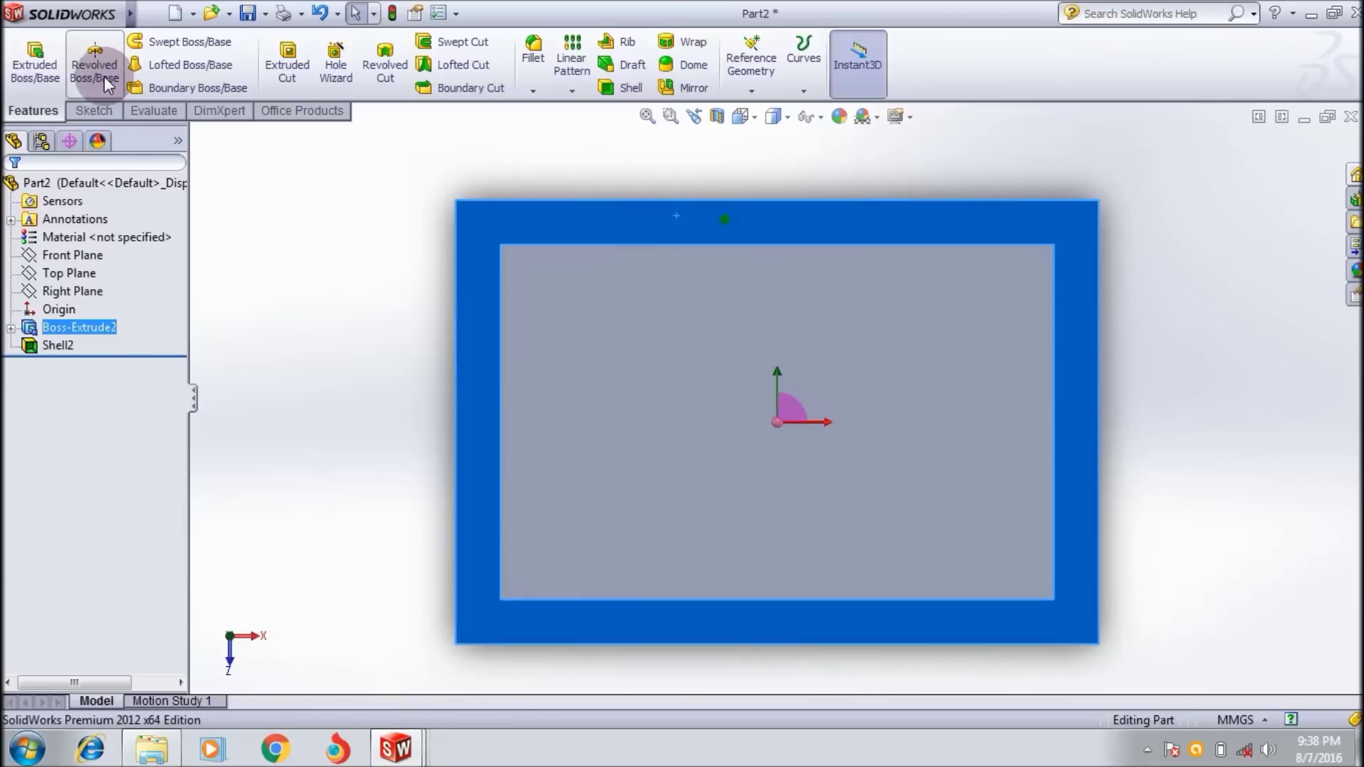
# Draw one vertical line down from the top inner edge on the rim face, then close Sketch2.
pyautogui.click(80, 110)
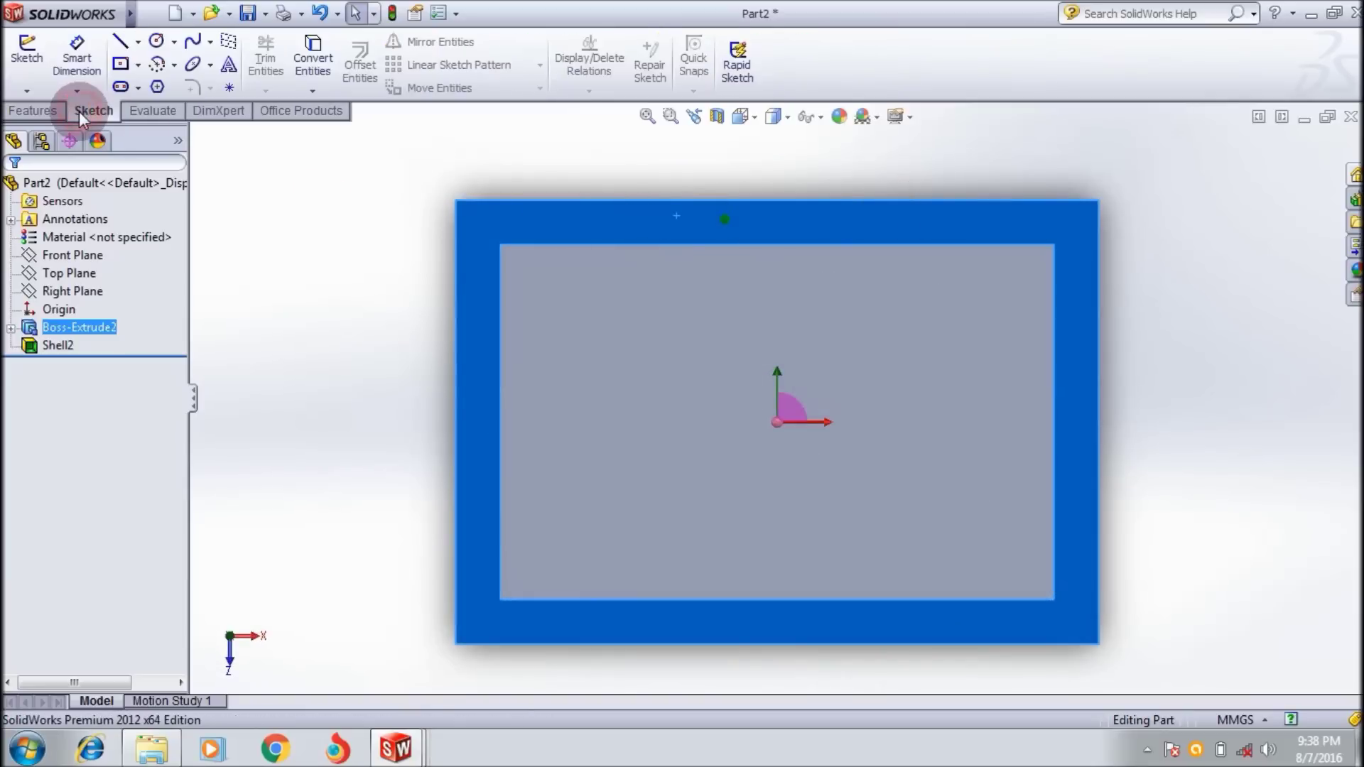
pyautogui.click(121, 43)
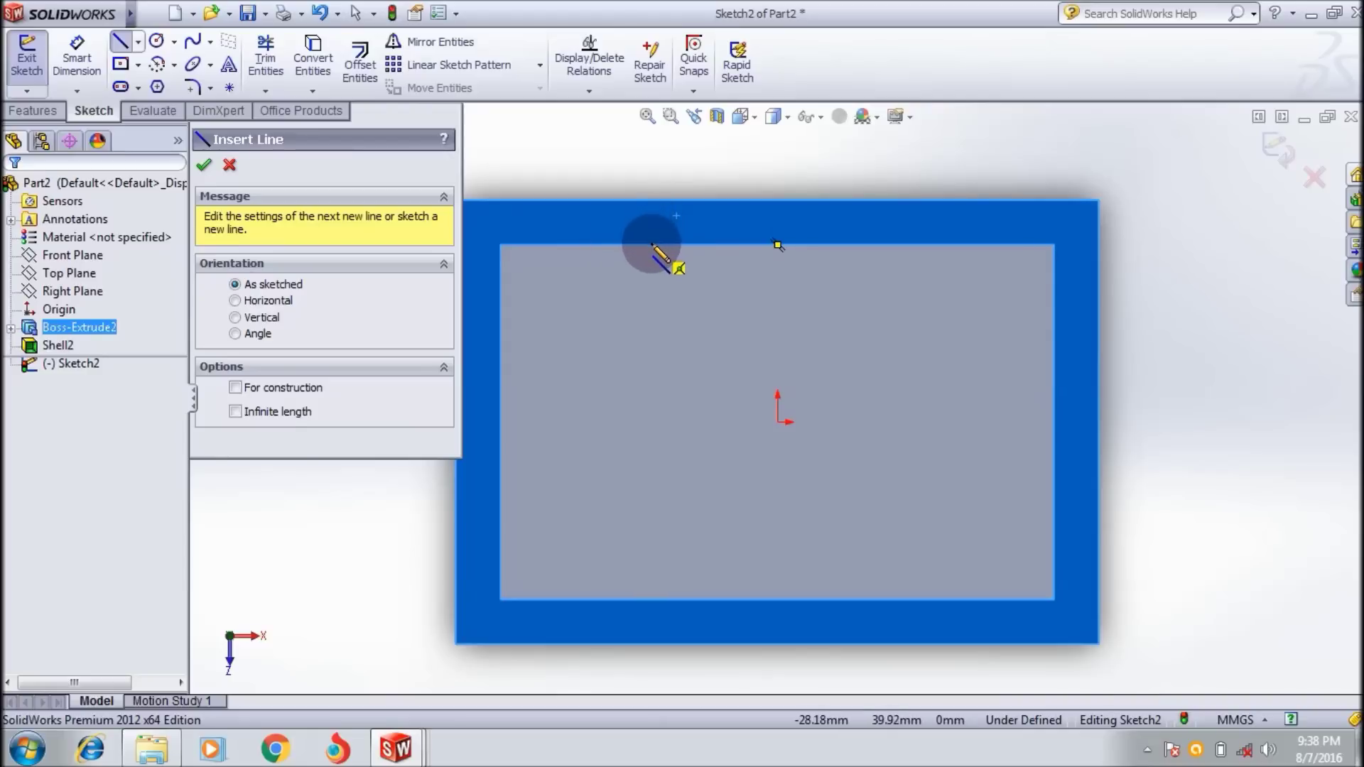
pyautogui.moveTo(652, 245); pyautogui.dragTo(651, 485)
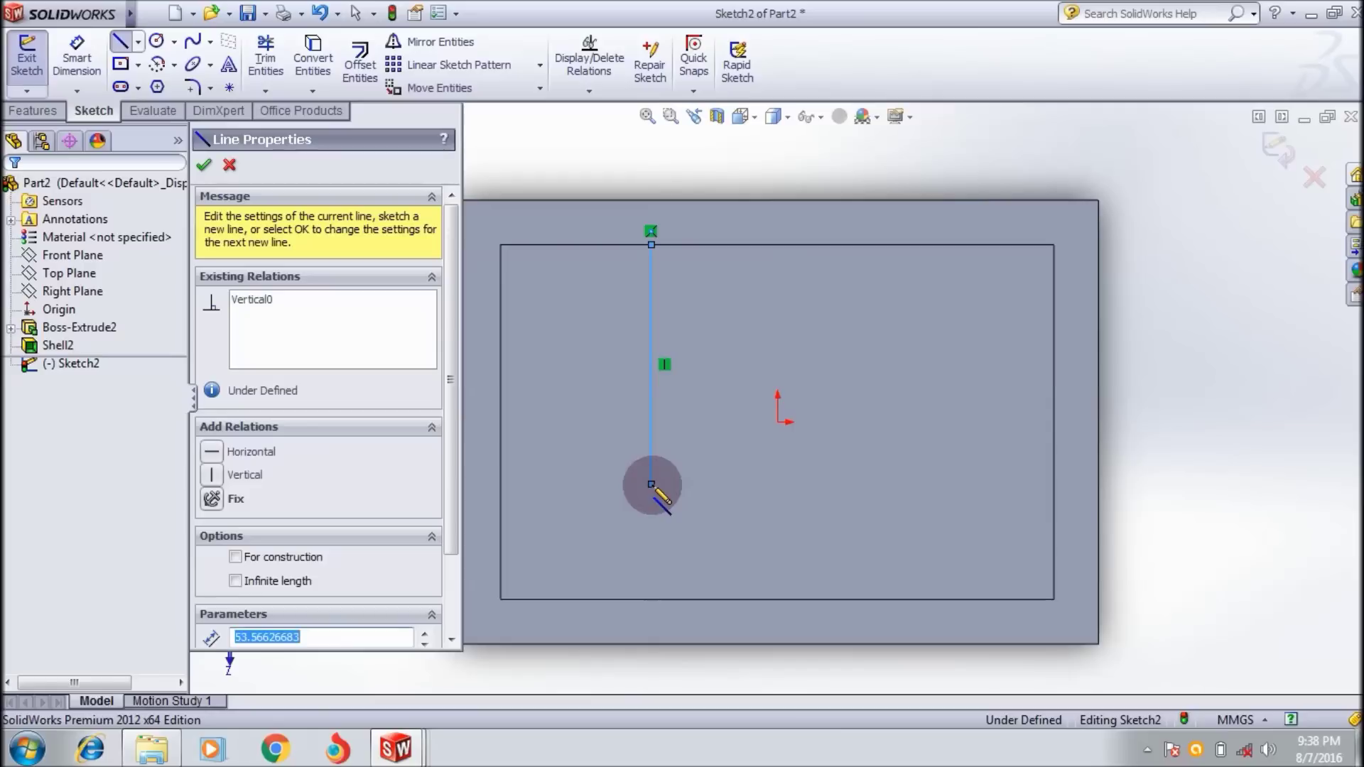
pyautogui.press('Escape')
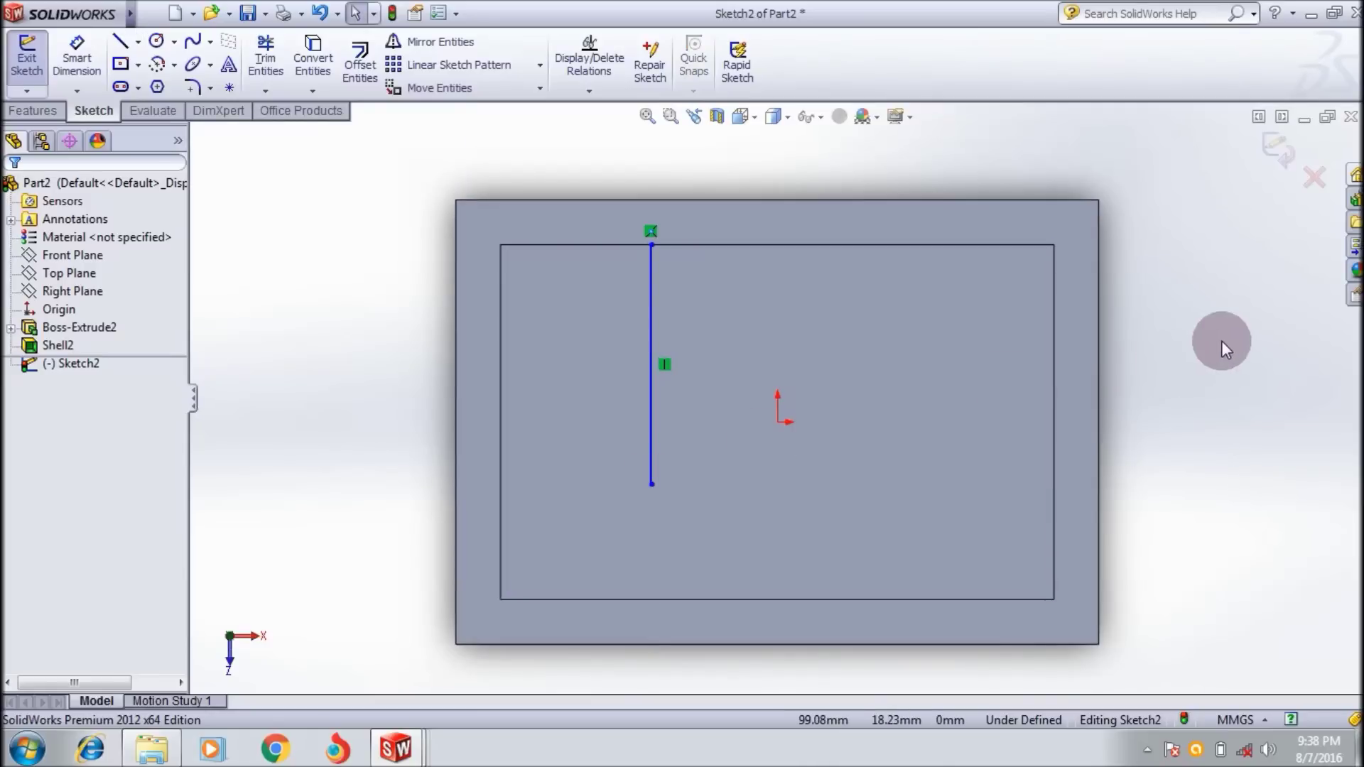
pyautogui.hotkey('ctrl', 'b')
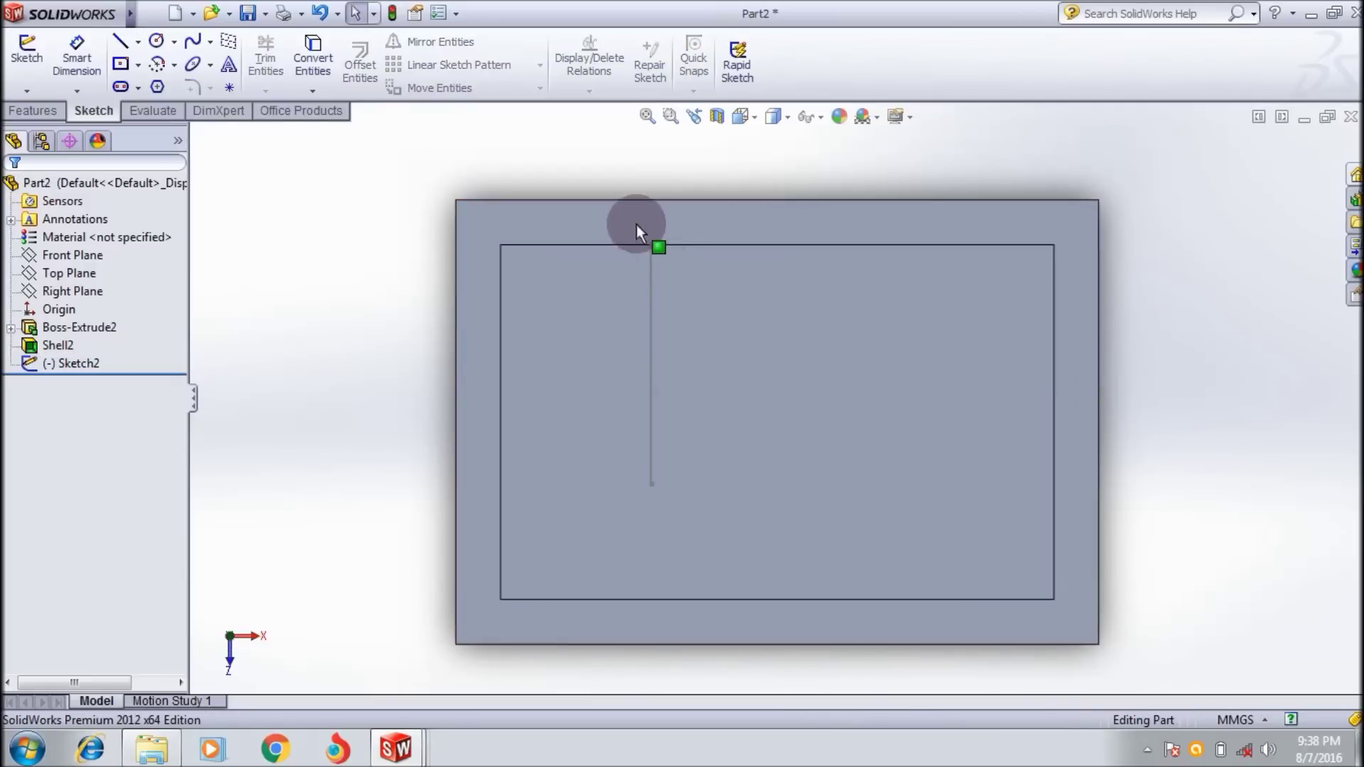
# Start a new sketch on the box face and draw a vertical line up from the bottom inner edge.
pyautogui.click(116, 46)
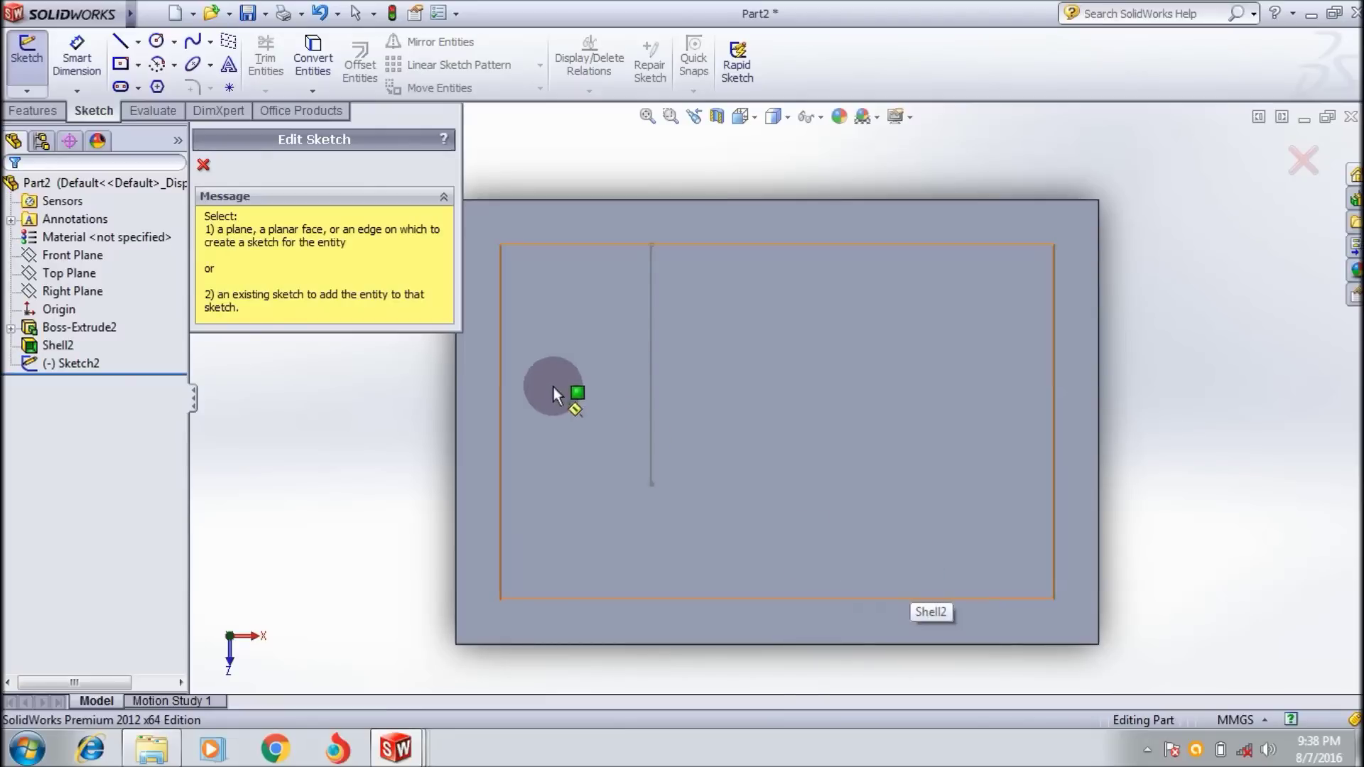
pyautogui.click(630, 221)
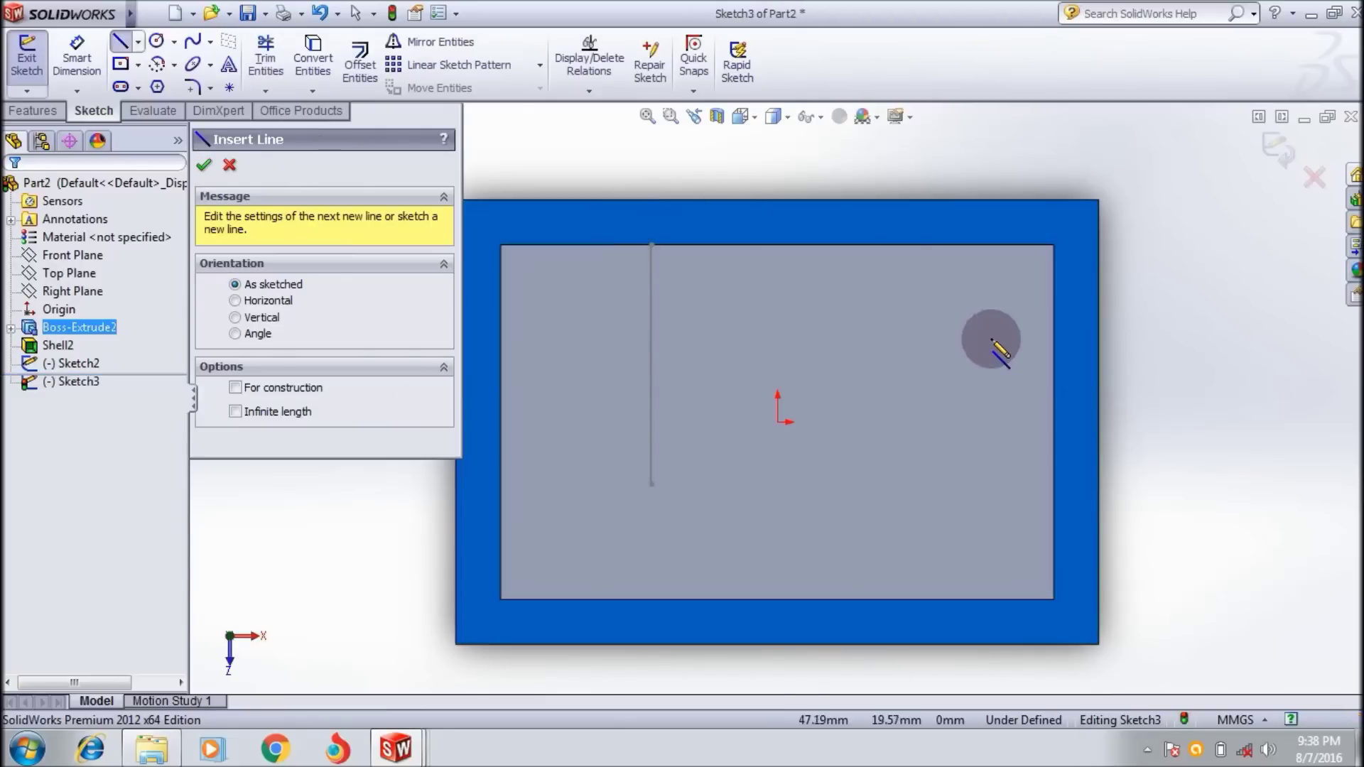
pyautogui.click(909, 598)
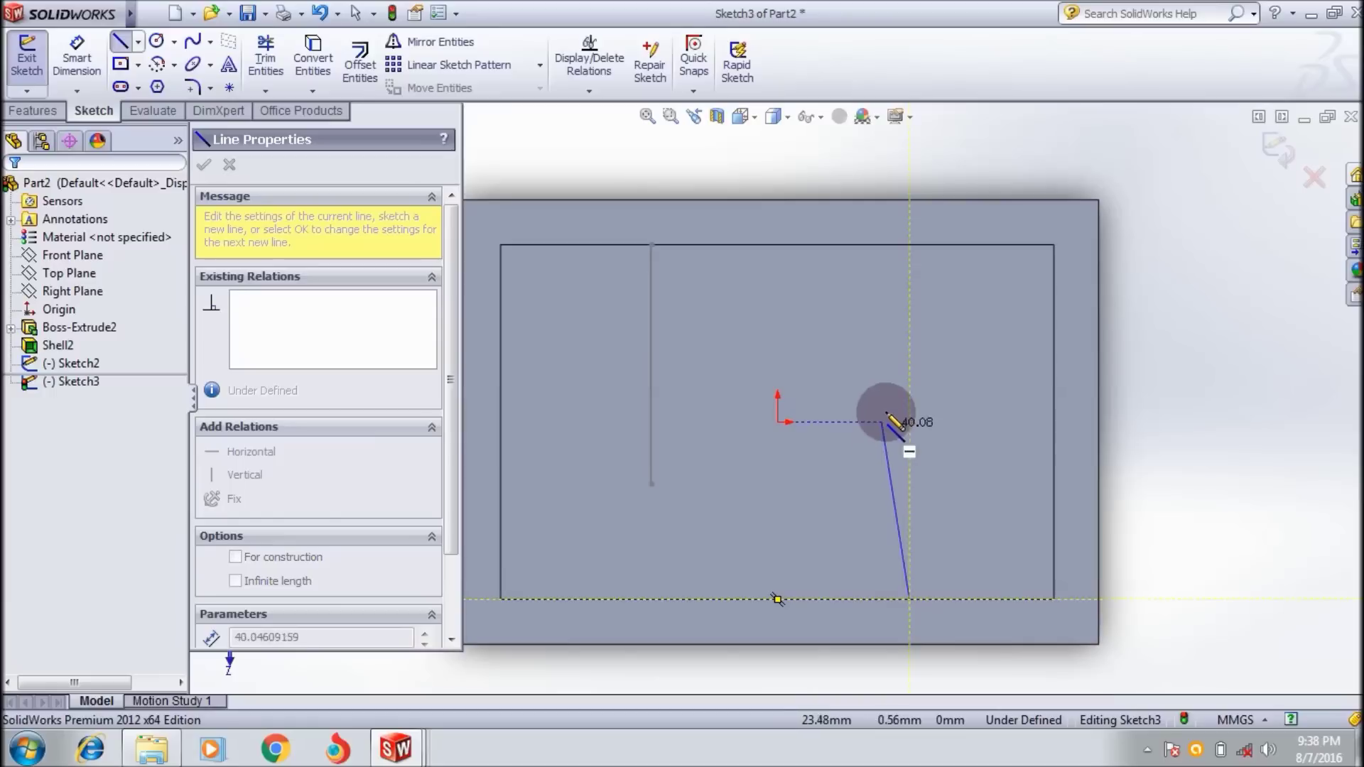
pyautogui.click(909, 389)
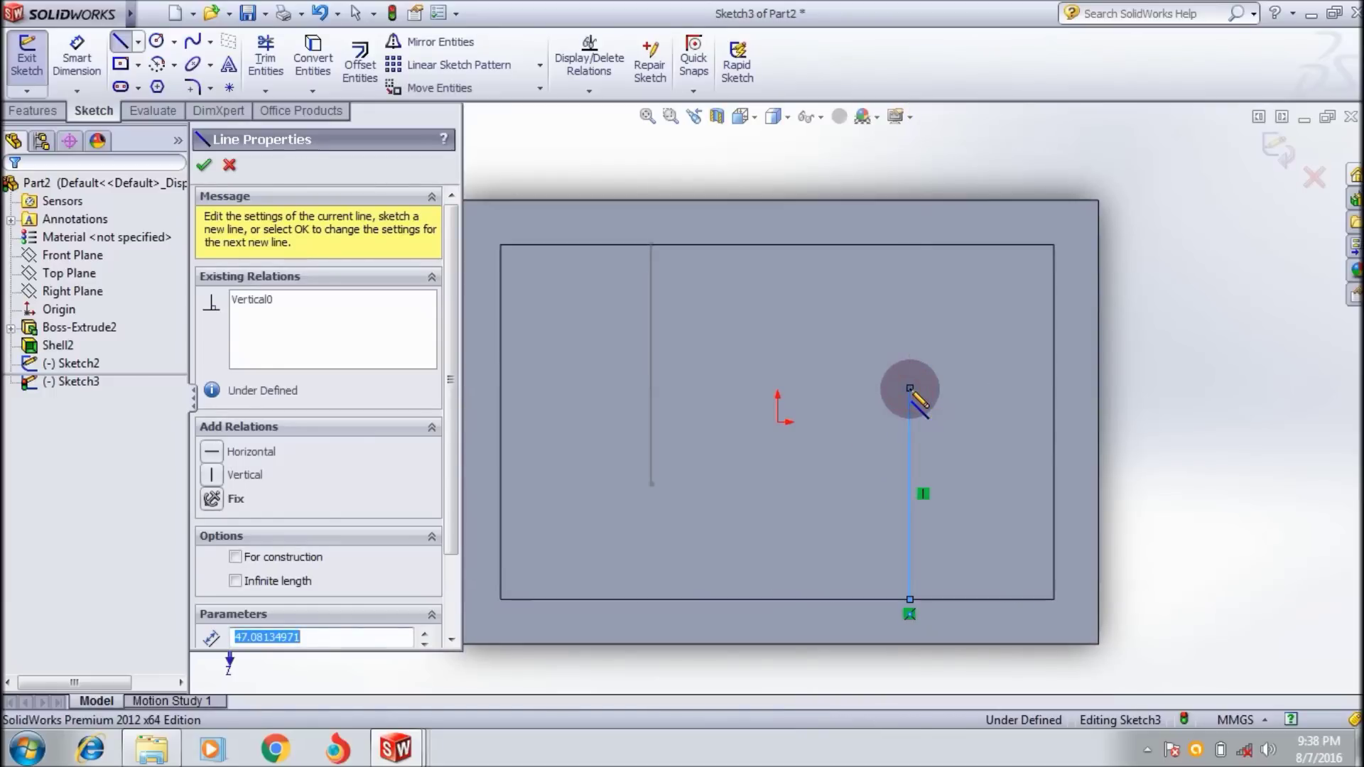
pyautogui.press('Escape')
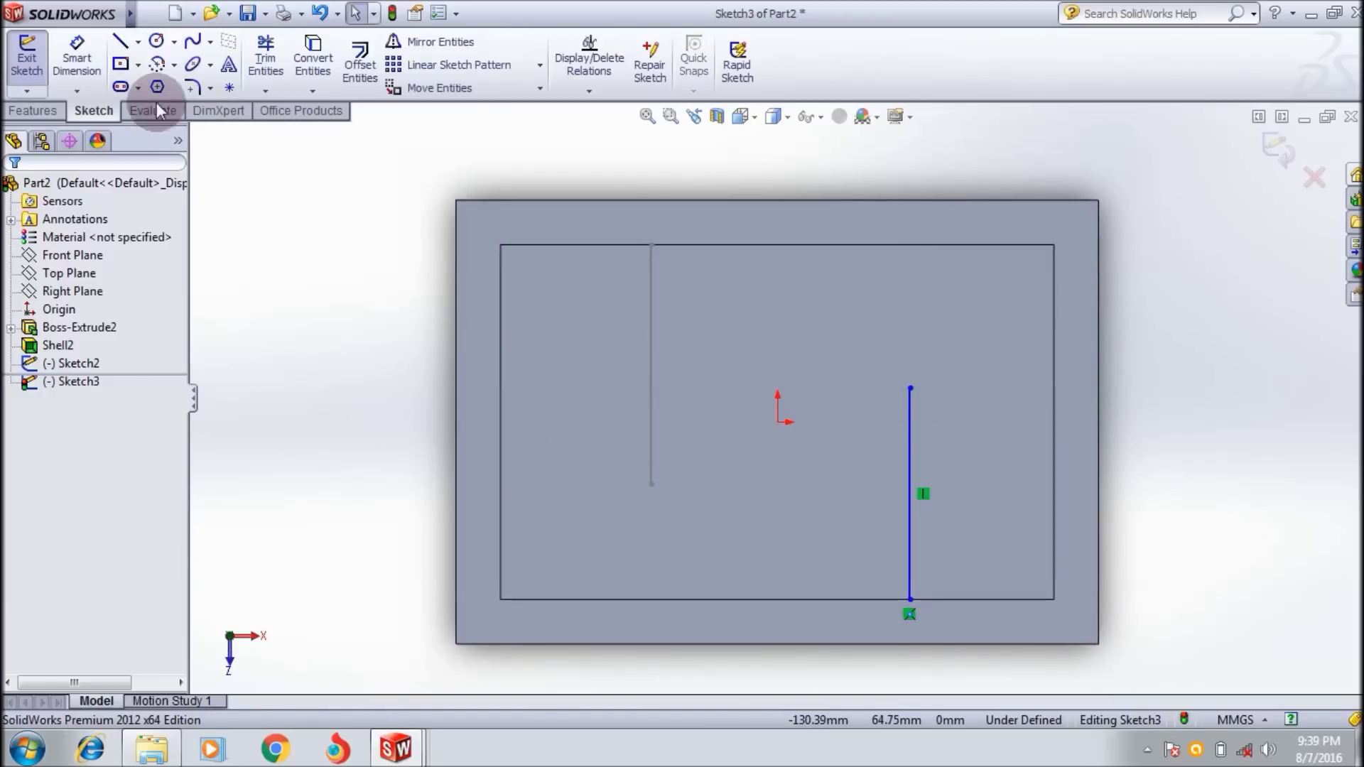
# Add a centre-point quarter arc curving right from the line's top, then exit Sketch3.
pyautogui.click(157, 64)
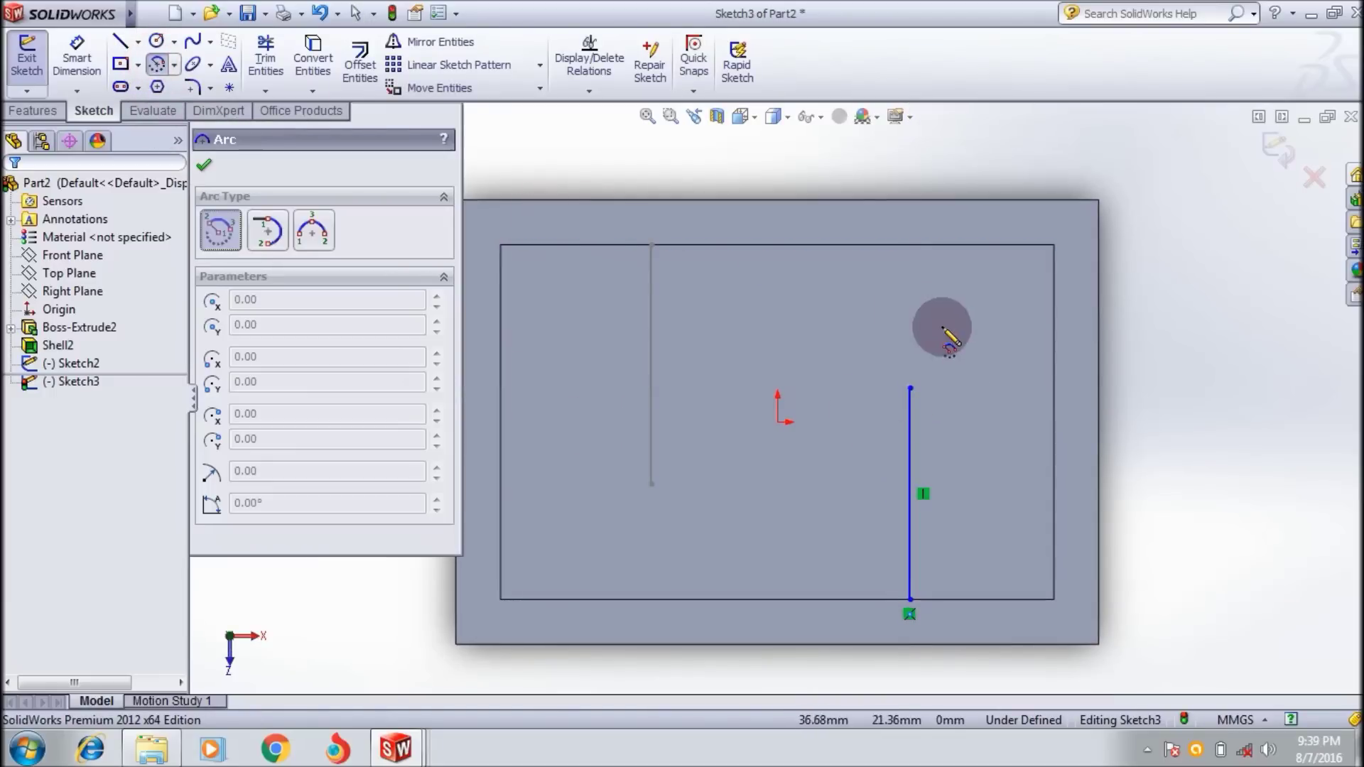
pyautogui.click(909, 389)
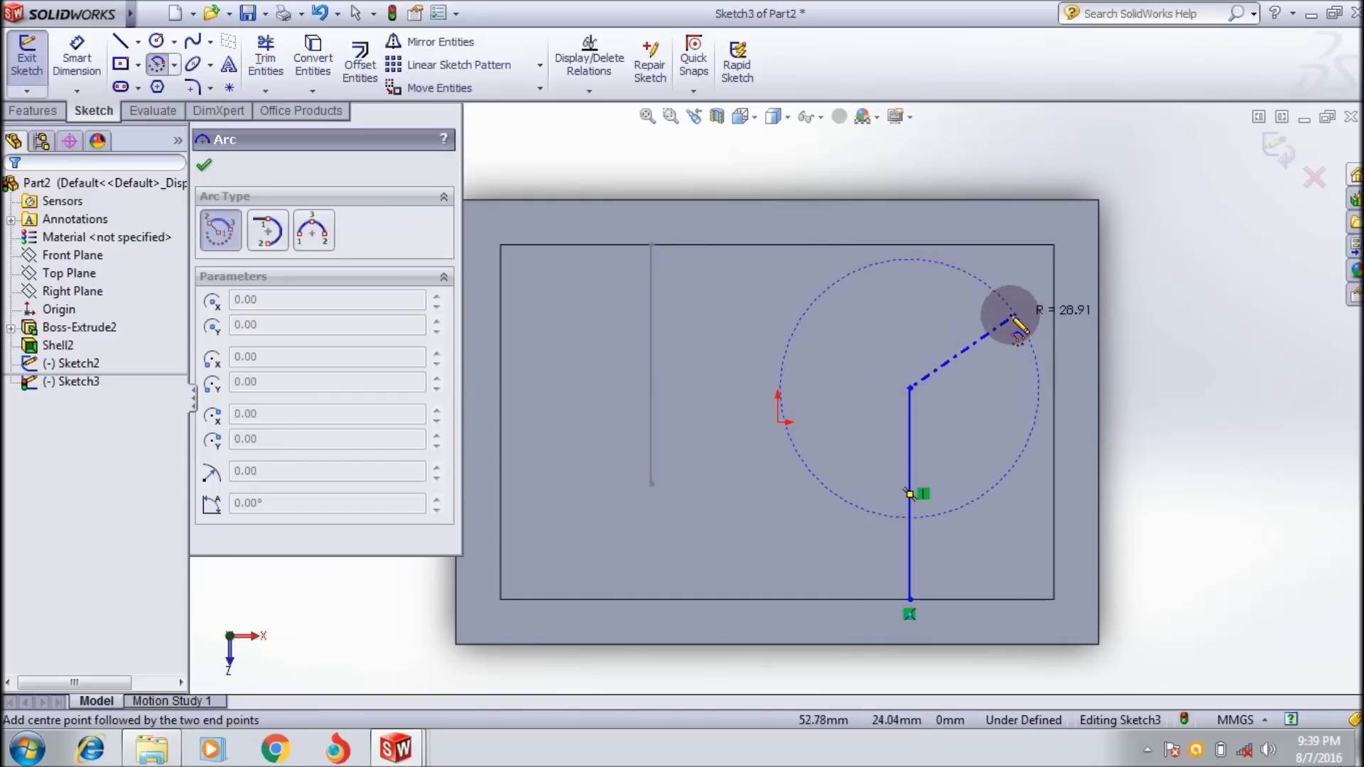
pyautogui.click(1006, 316)
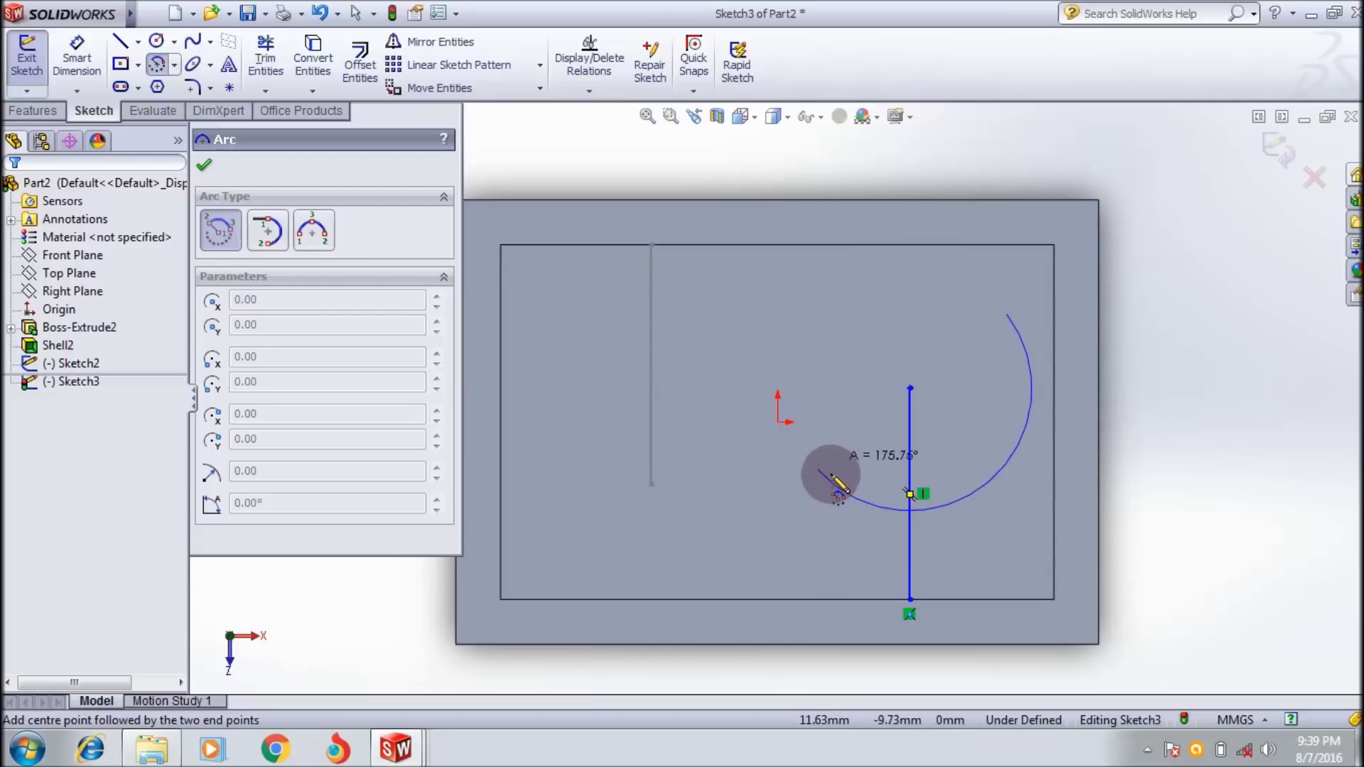
pyautogui.press('Escape')
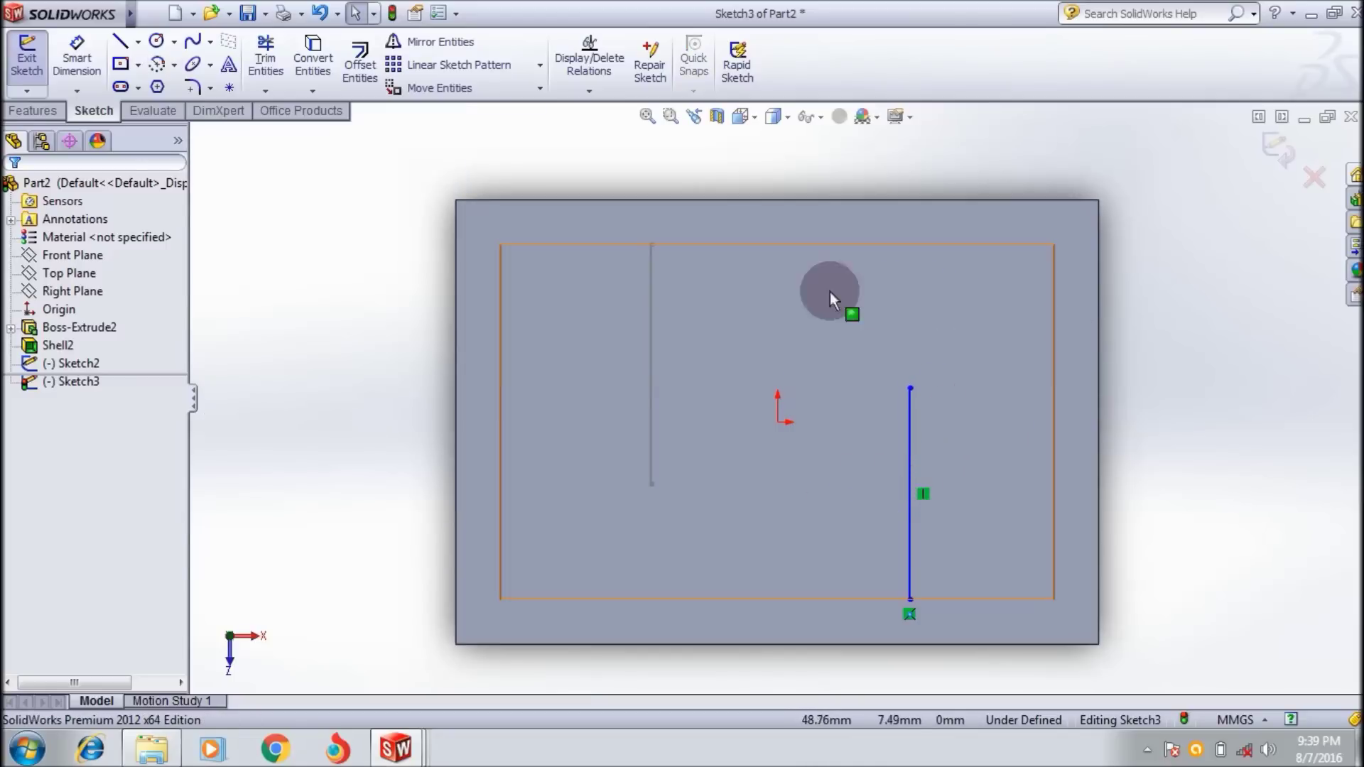
pyautogui.click(162, 64)
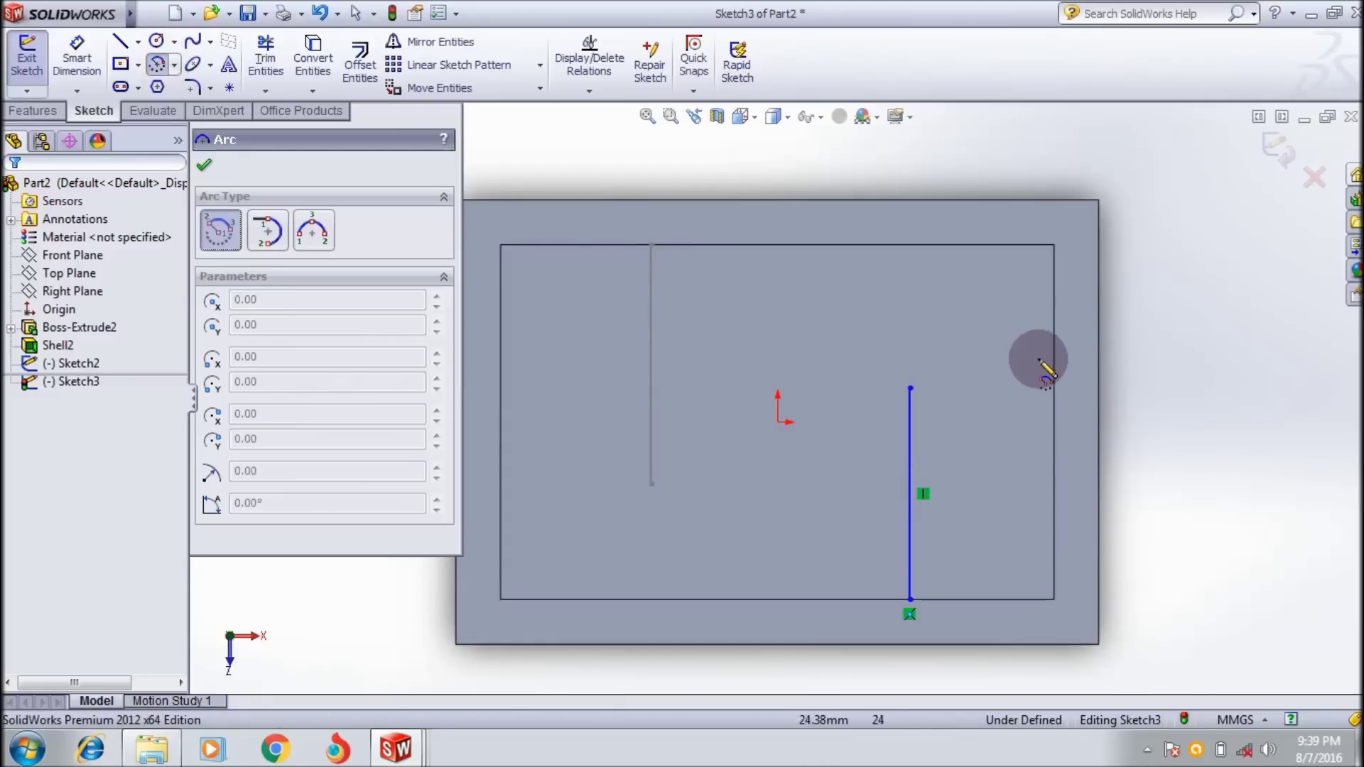
pyautogui.click(972, 388)
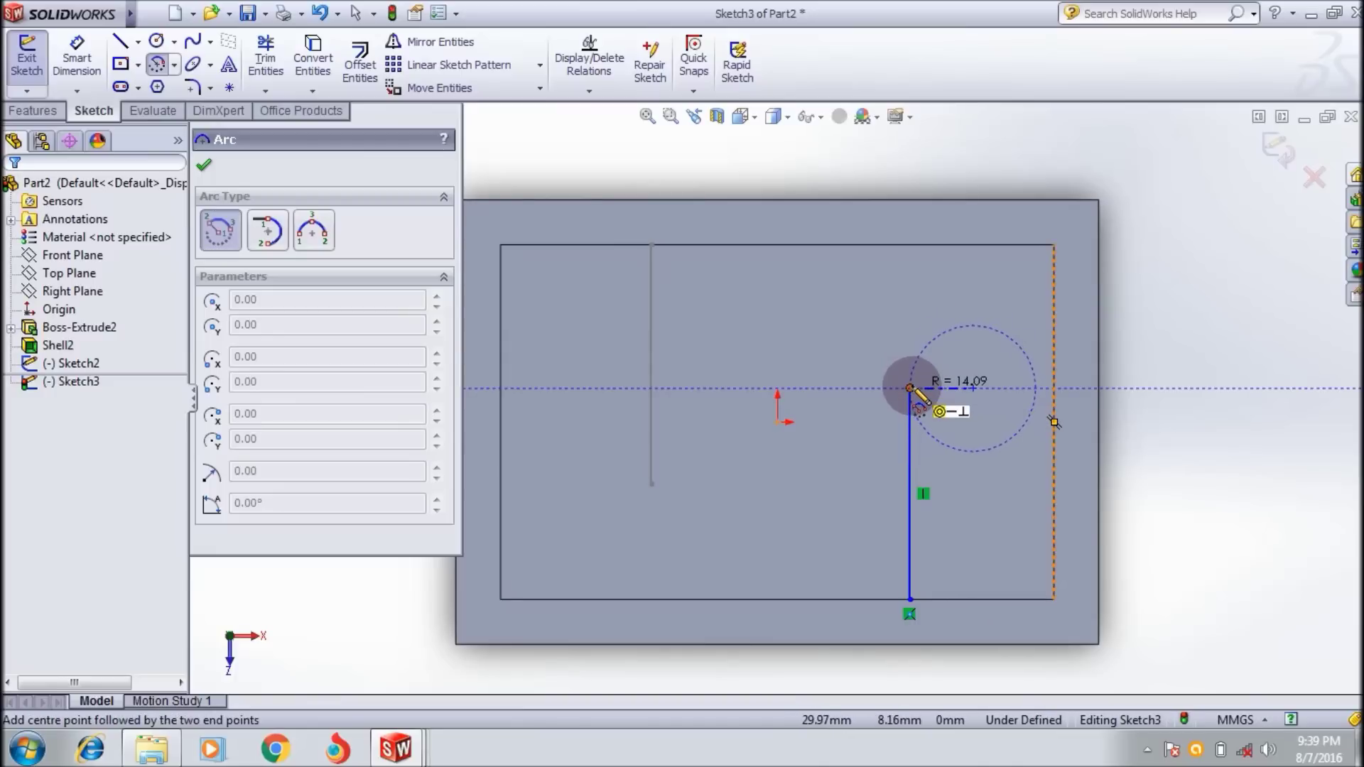
pyautogui.click(910, 387)
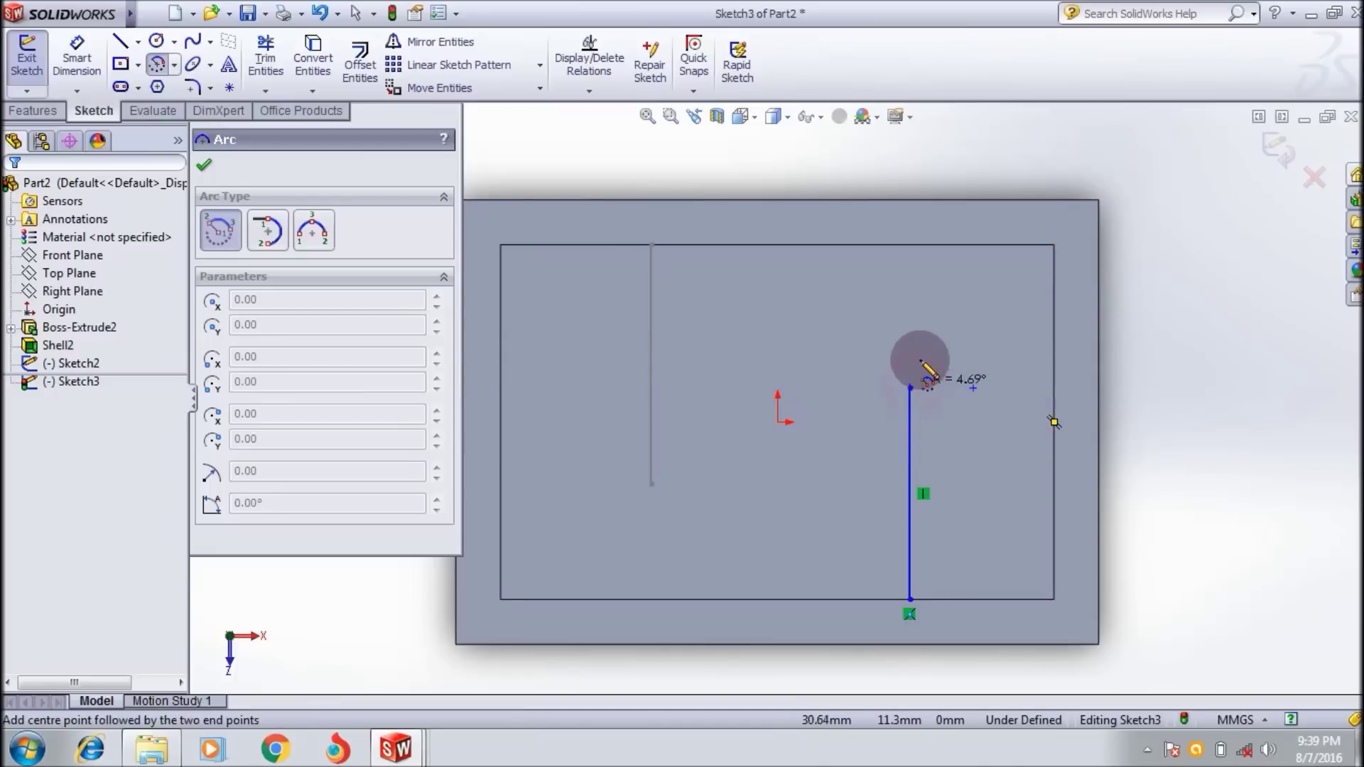
pyautogui.click(977, 357)
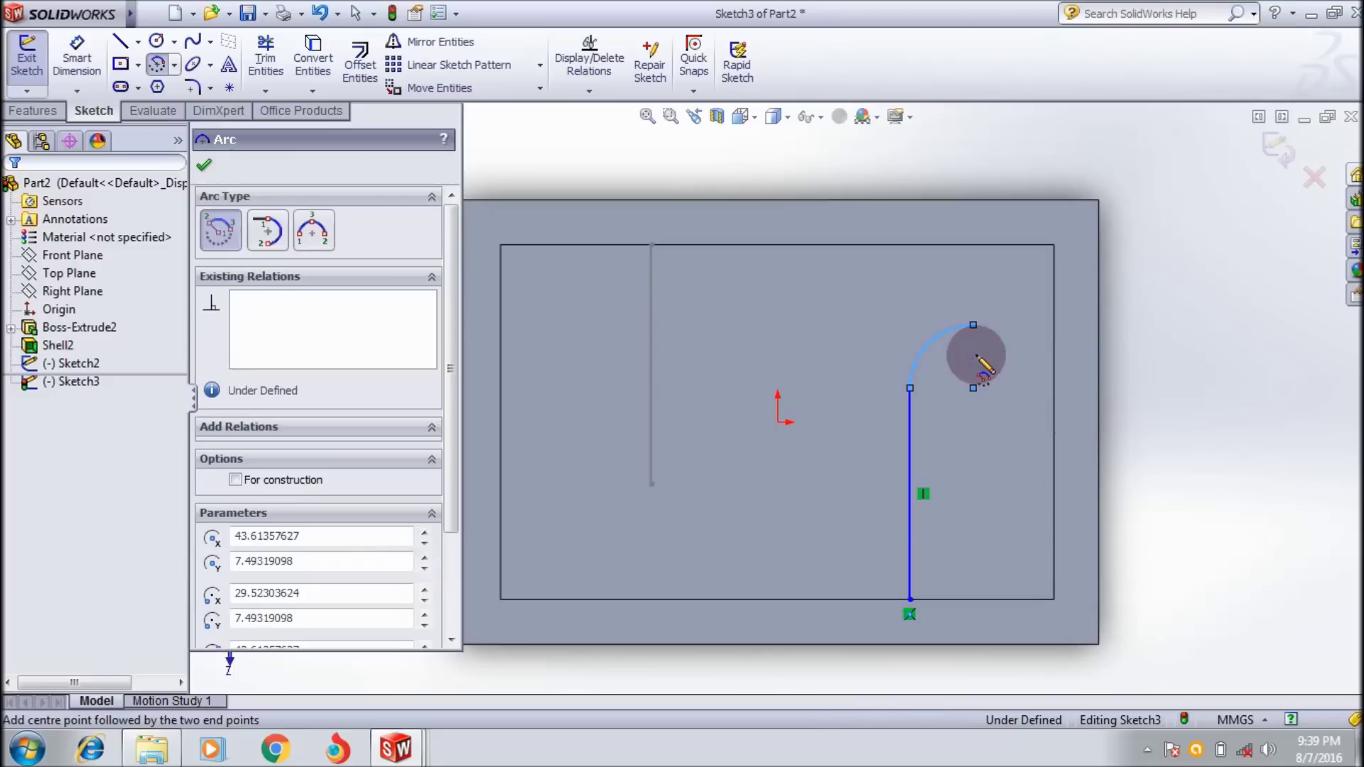
pyautogui.press('Escape')
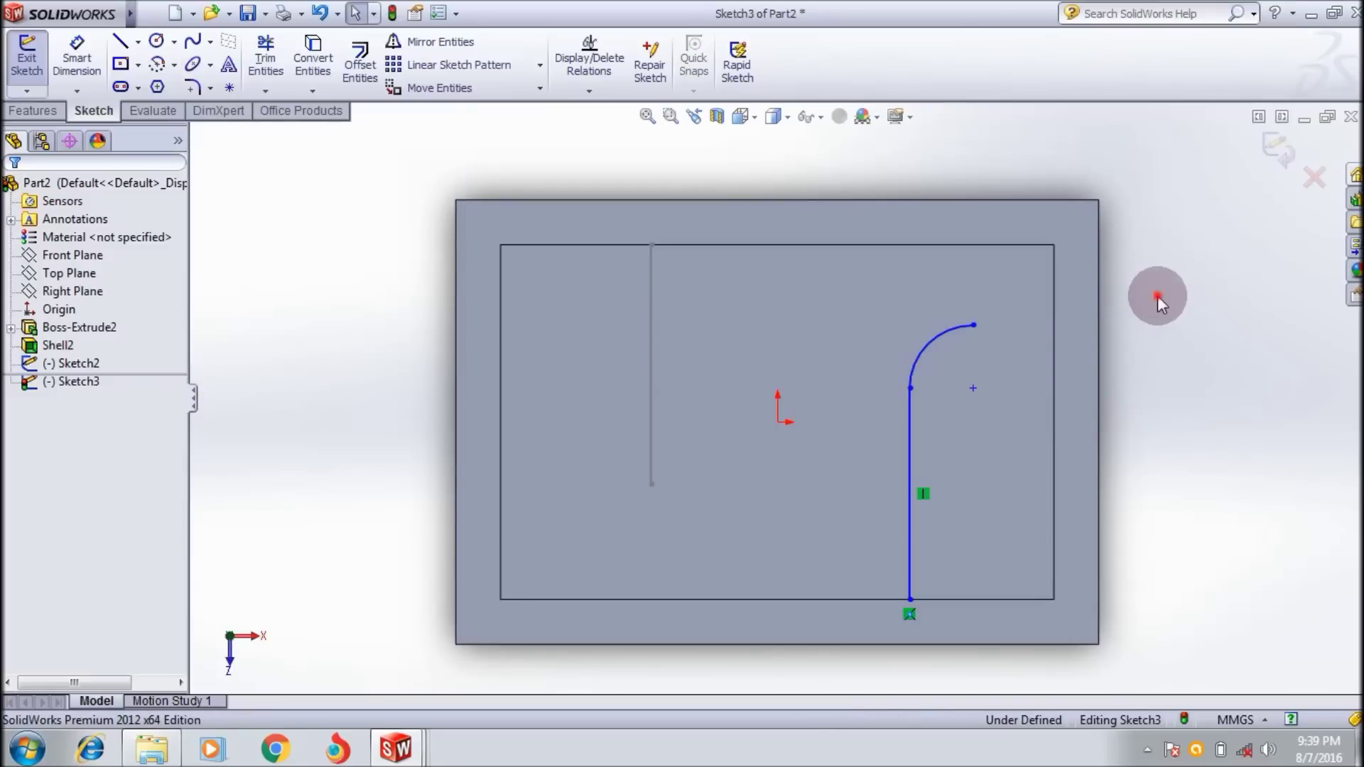
pyautogui.hotkey('ctrl', 'b')
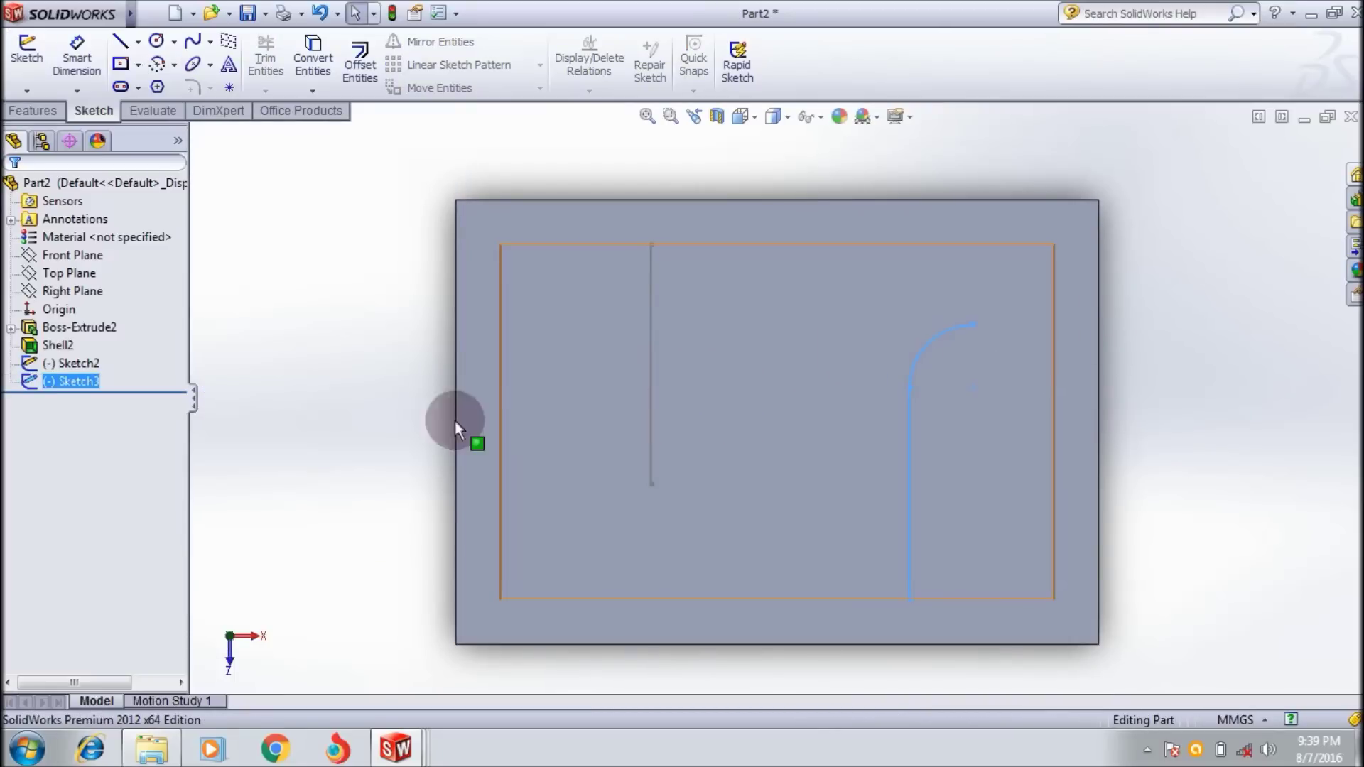
# Clear the sketch selection and turn the model to isometric view.
pyautogui.click(274, 385)
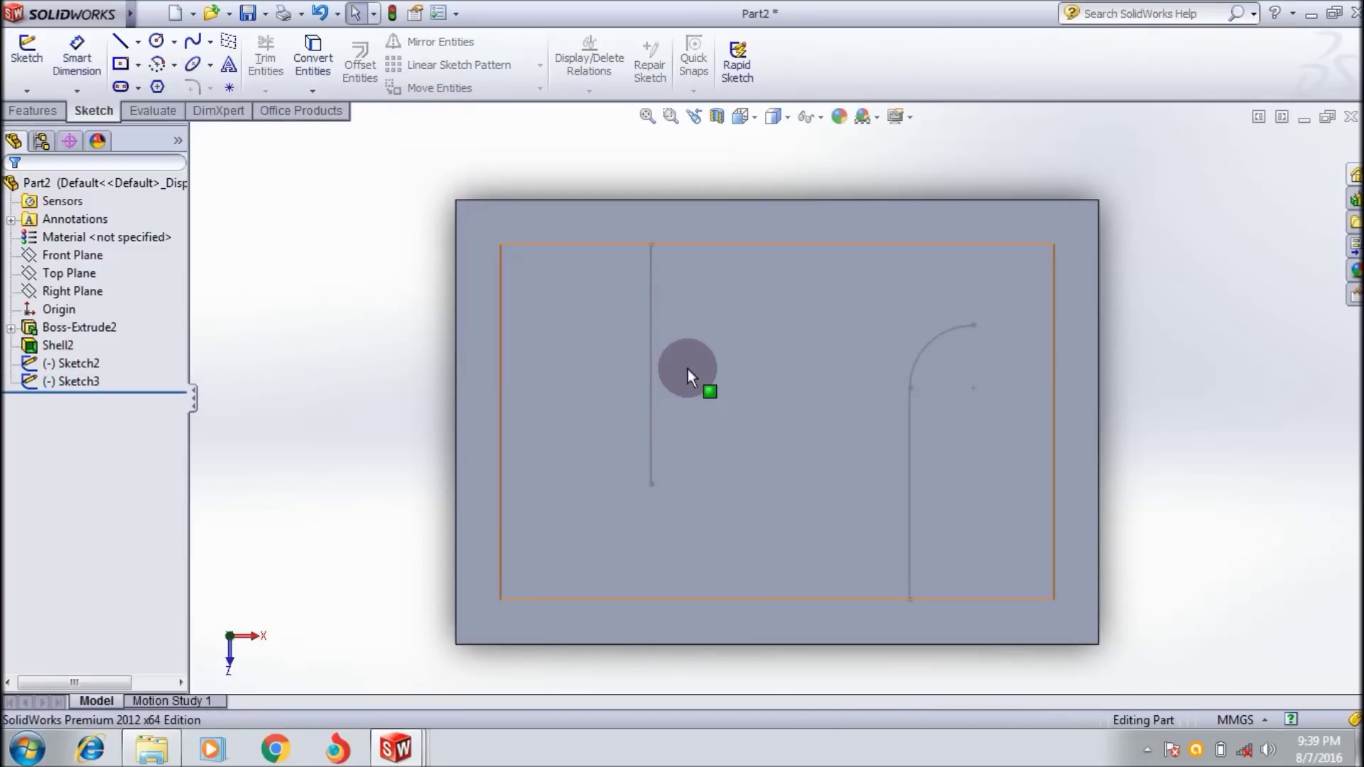
pyautogui.click(737, 117)
pyautogui.click(792, 136)
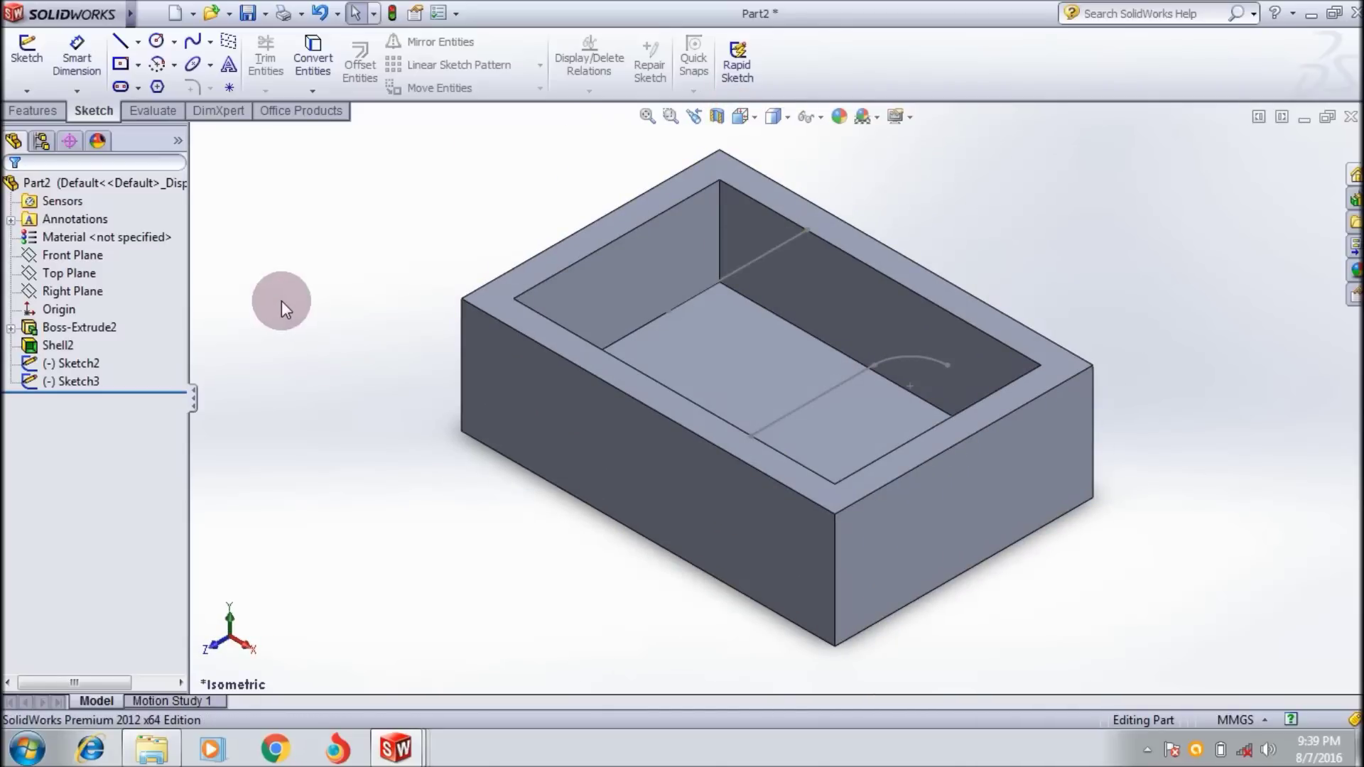
# Create a 10 mm linear rib normal to the sketch along the straight line, then undo it.
pyautogui.click(27, 118)
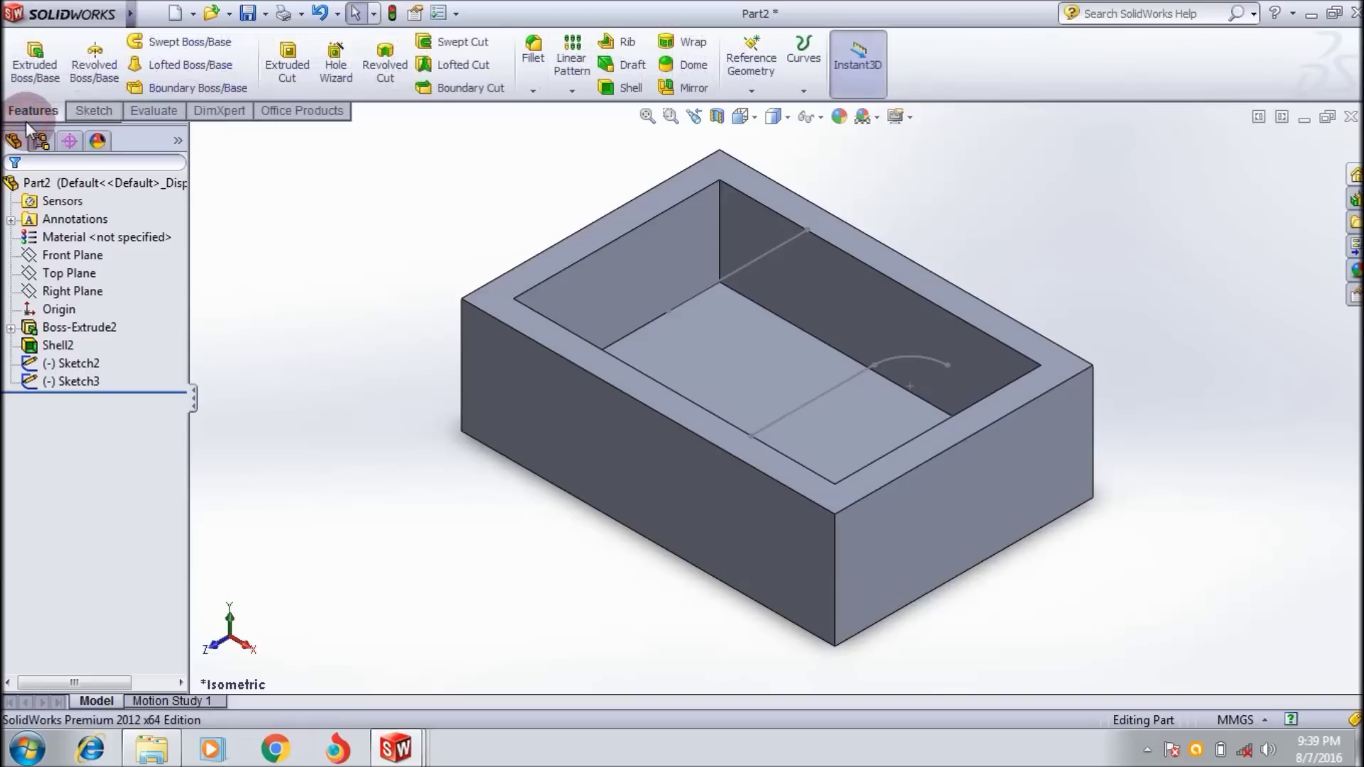
pyautogui.click(624, 43)
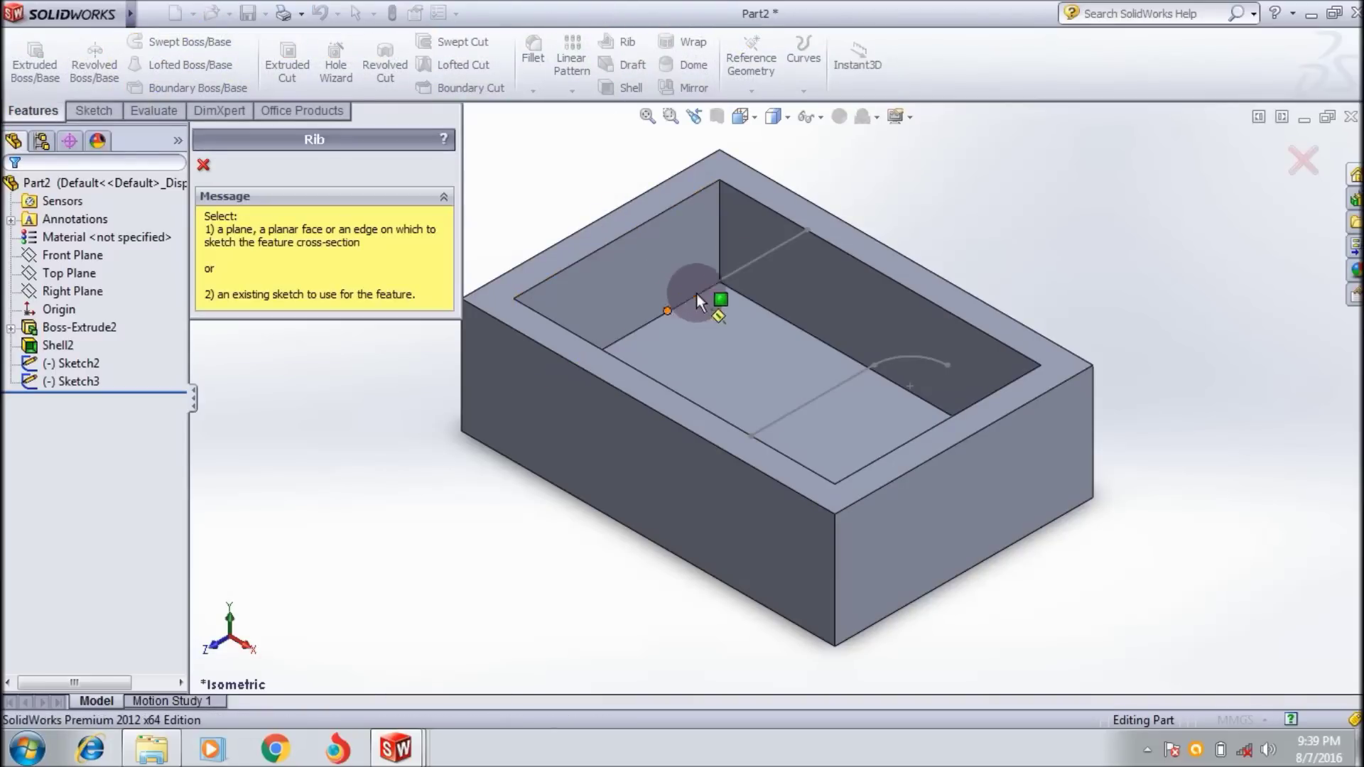
pyautogui.click(753, 264)
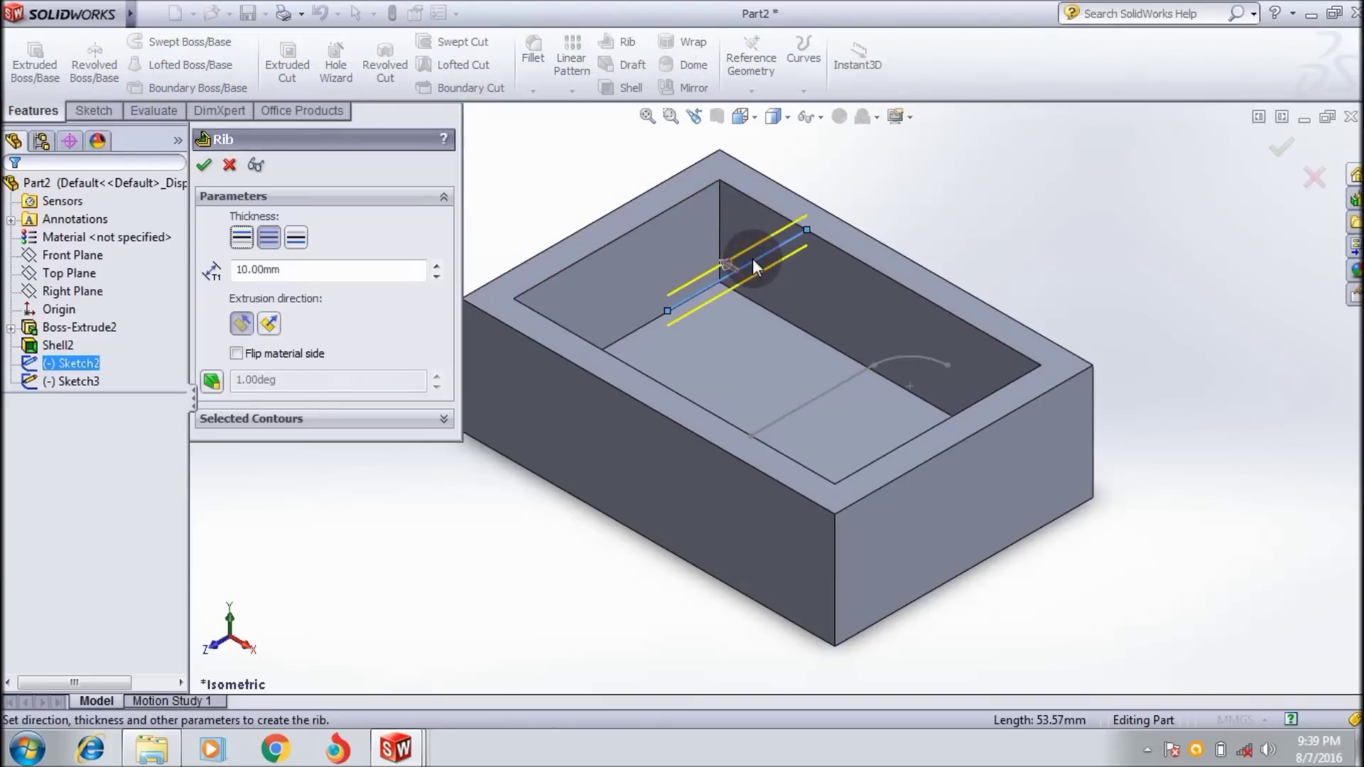
pyautogui.click(828, 398)
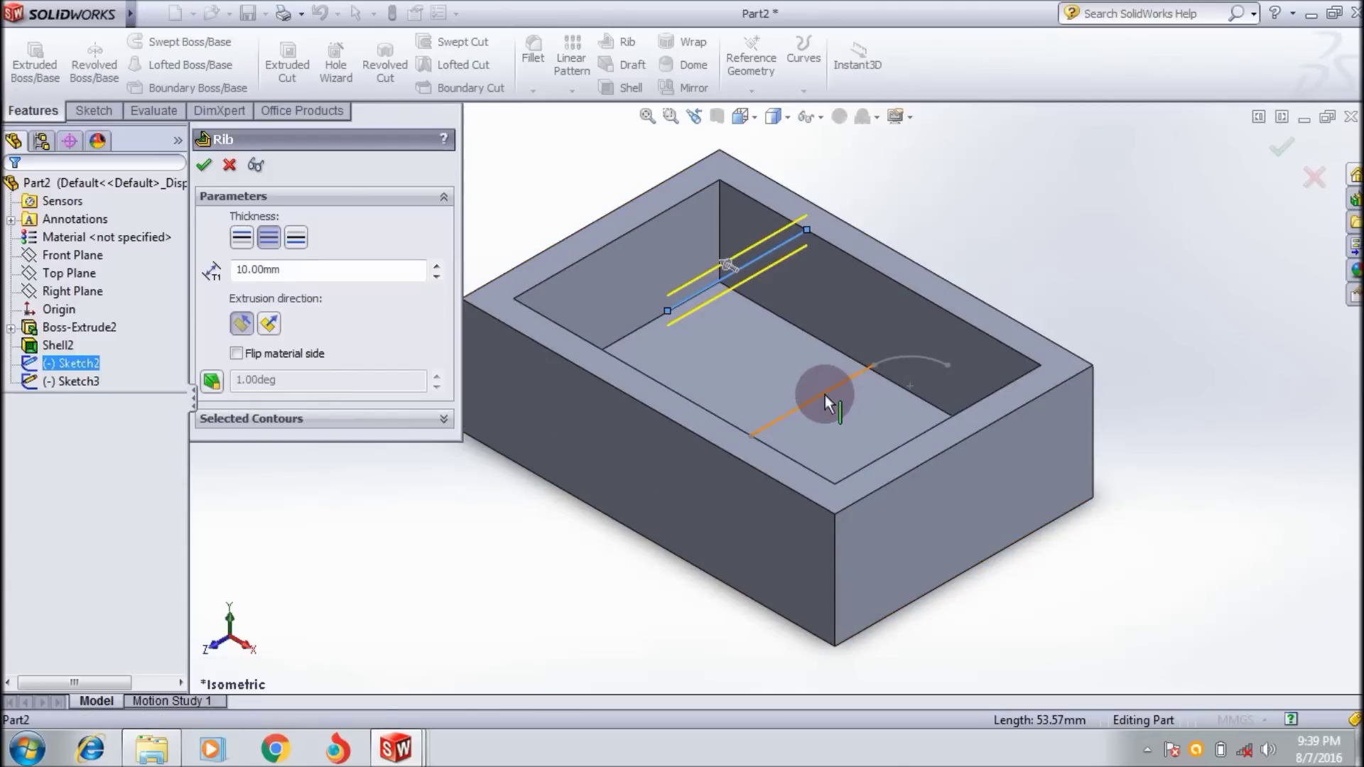
pyautogui.click(825, 395)
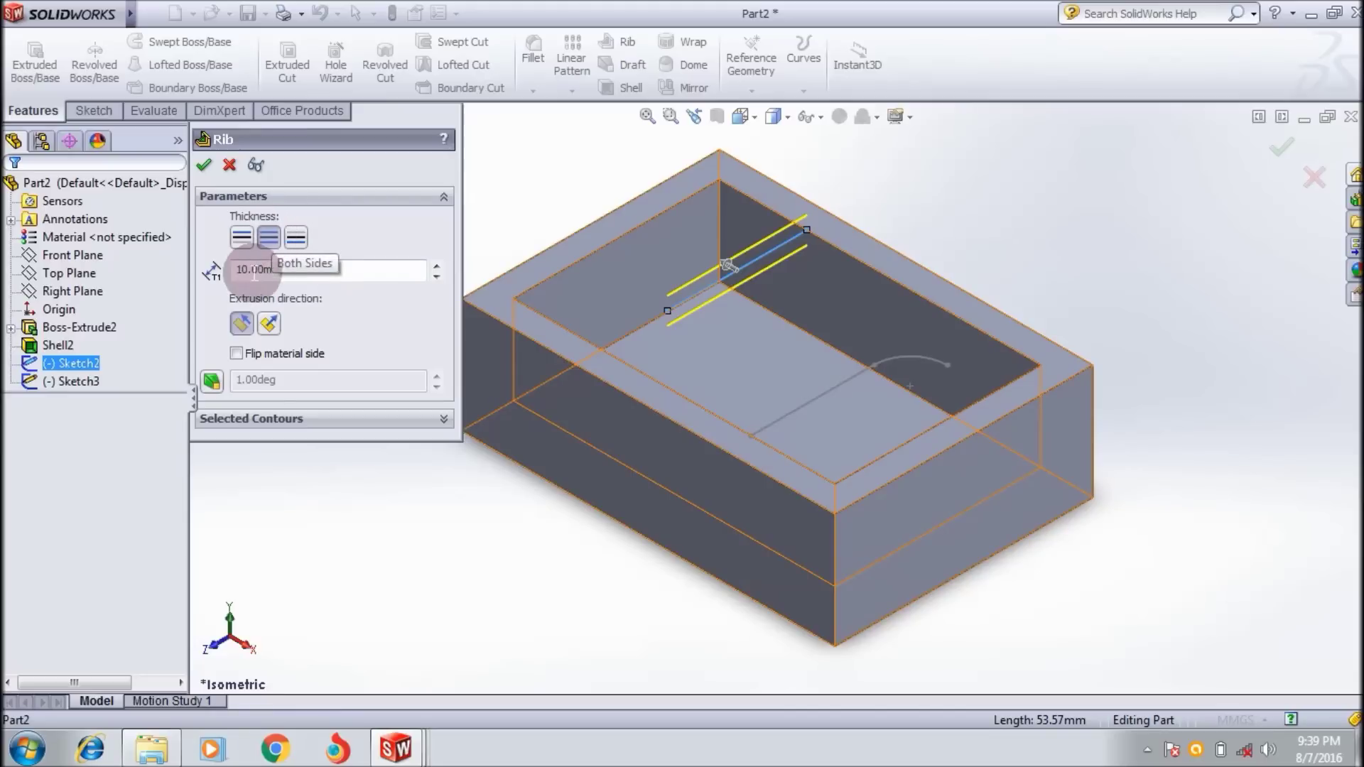
pyautogui.click(268, 324)
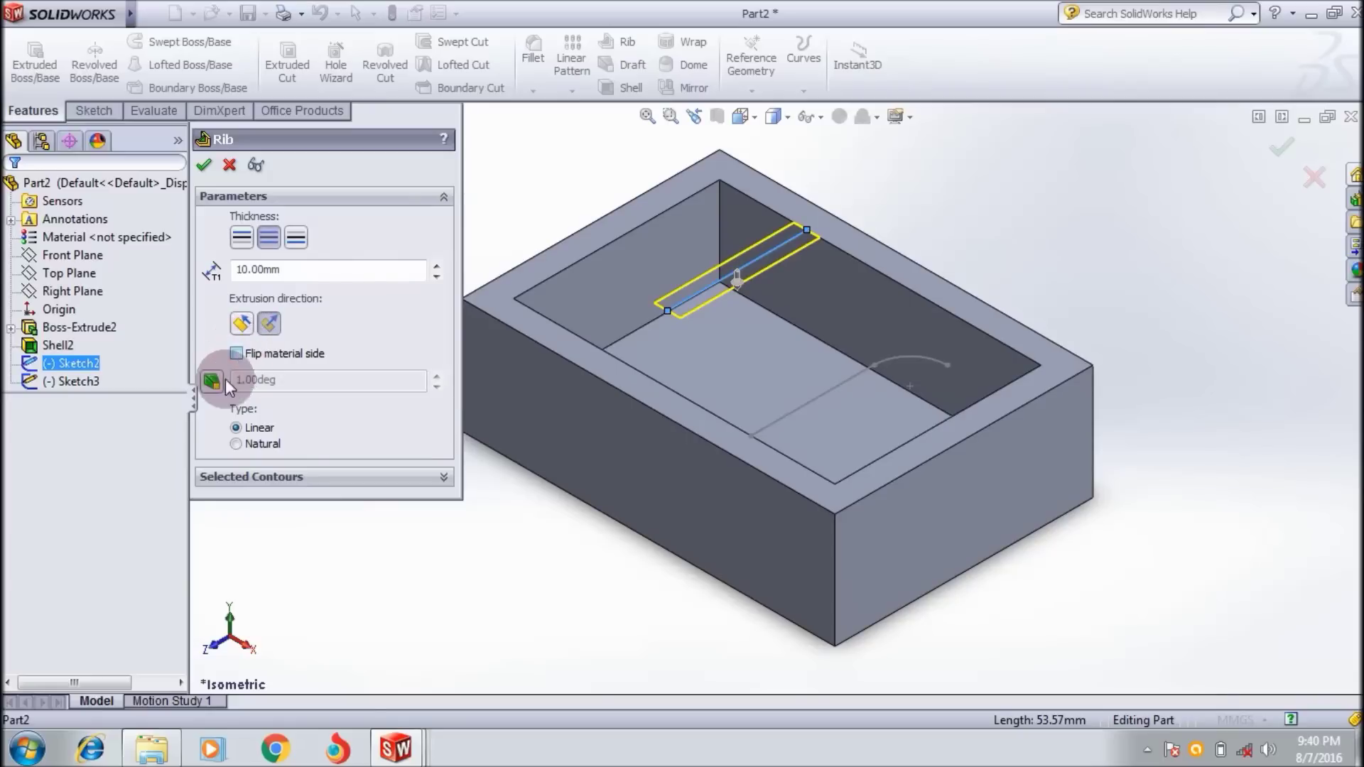
pyautogui.click(236, 444)
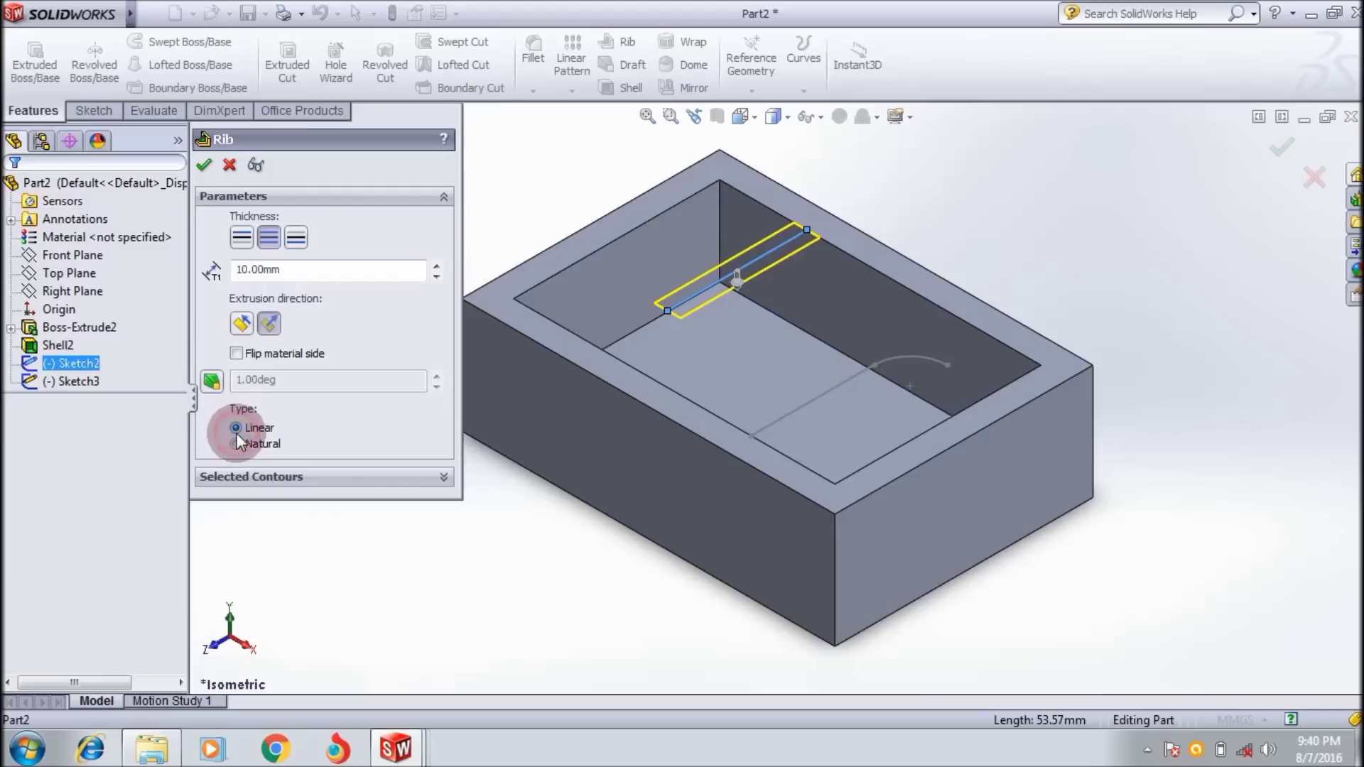
pyautogui.click(236, 428)
pyautogui.click(201, 172)
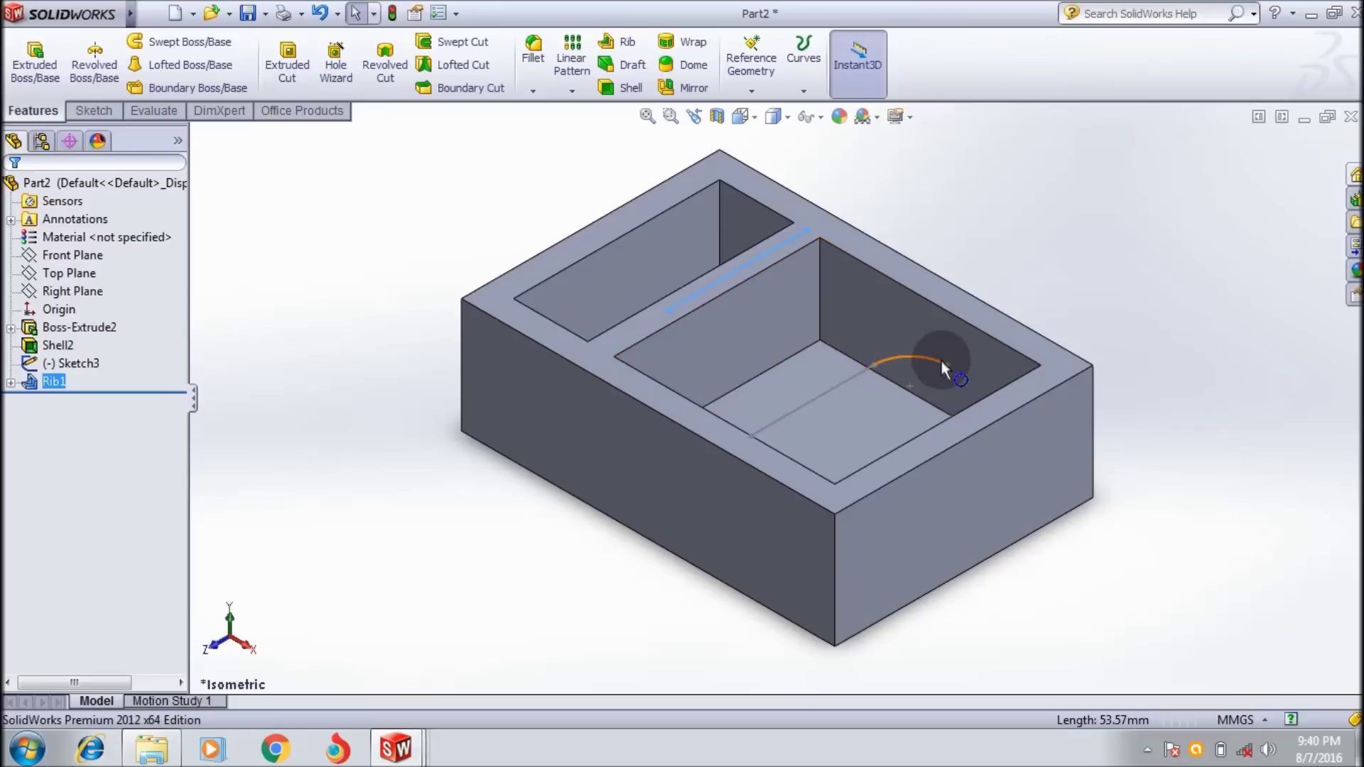
pyautogui.hotkey('ctrl', 'z')
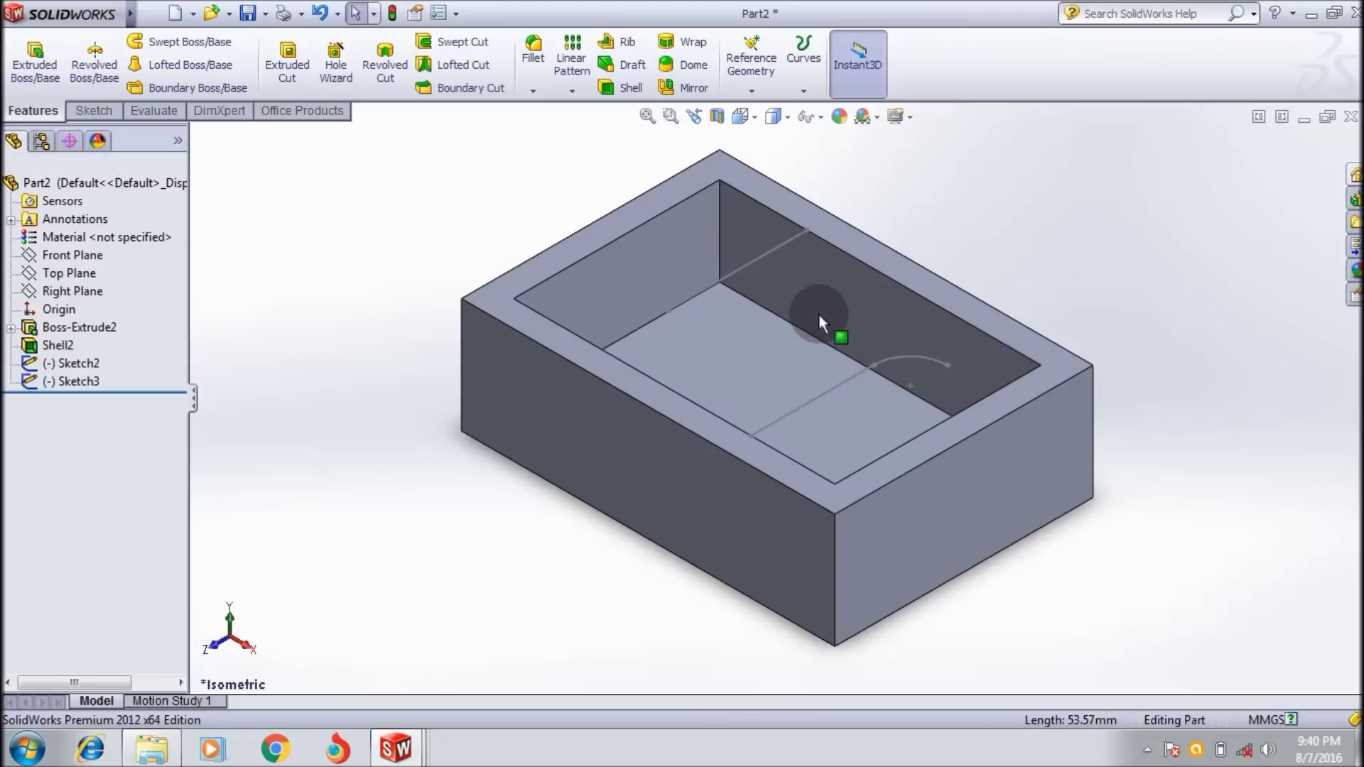
# Recreate the straight rib from Sketch2 as Rib2: 10 mm, normal to sketch, Natural type.
pyautogui.click(615, 41)
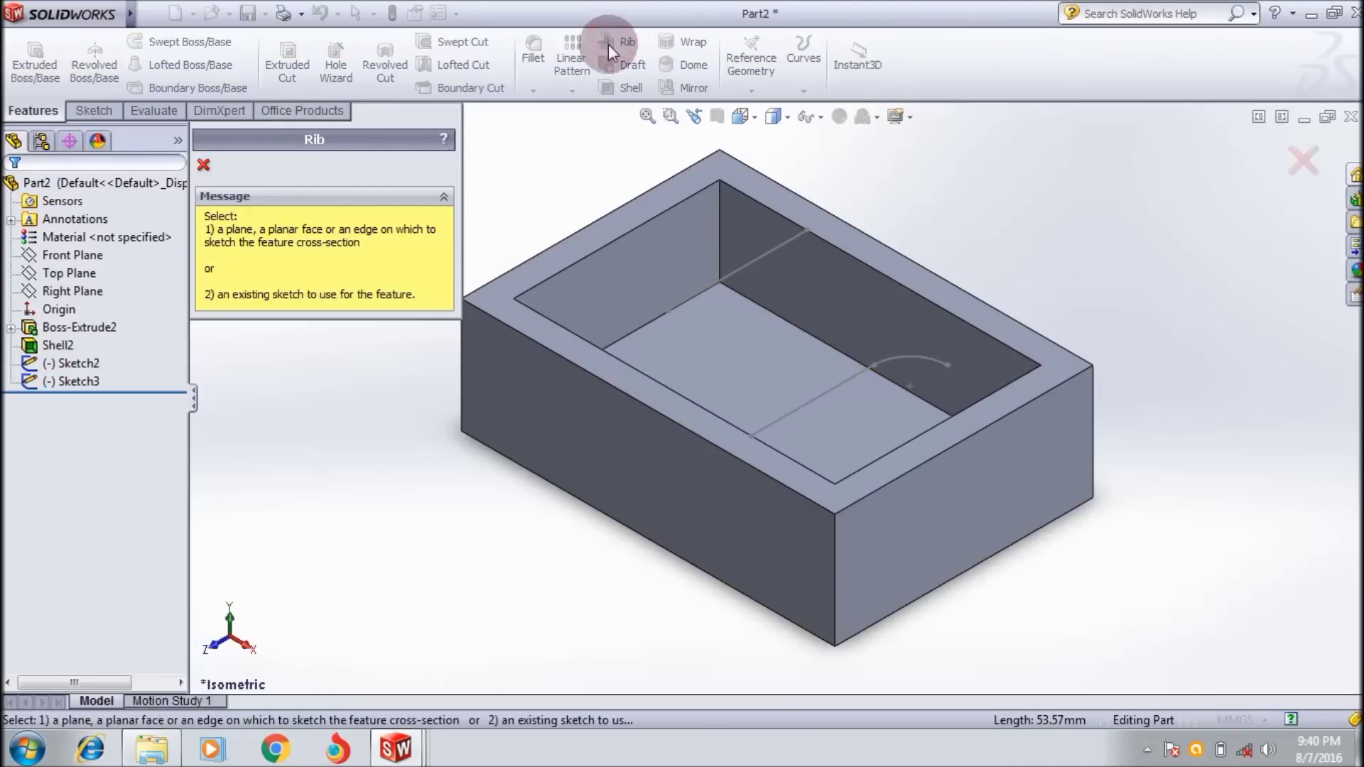
pyautogui.click(715, 281)
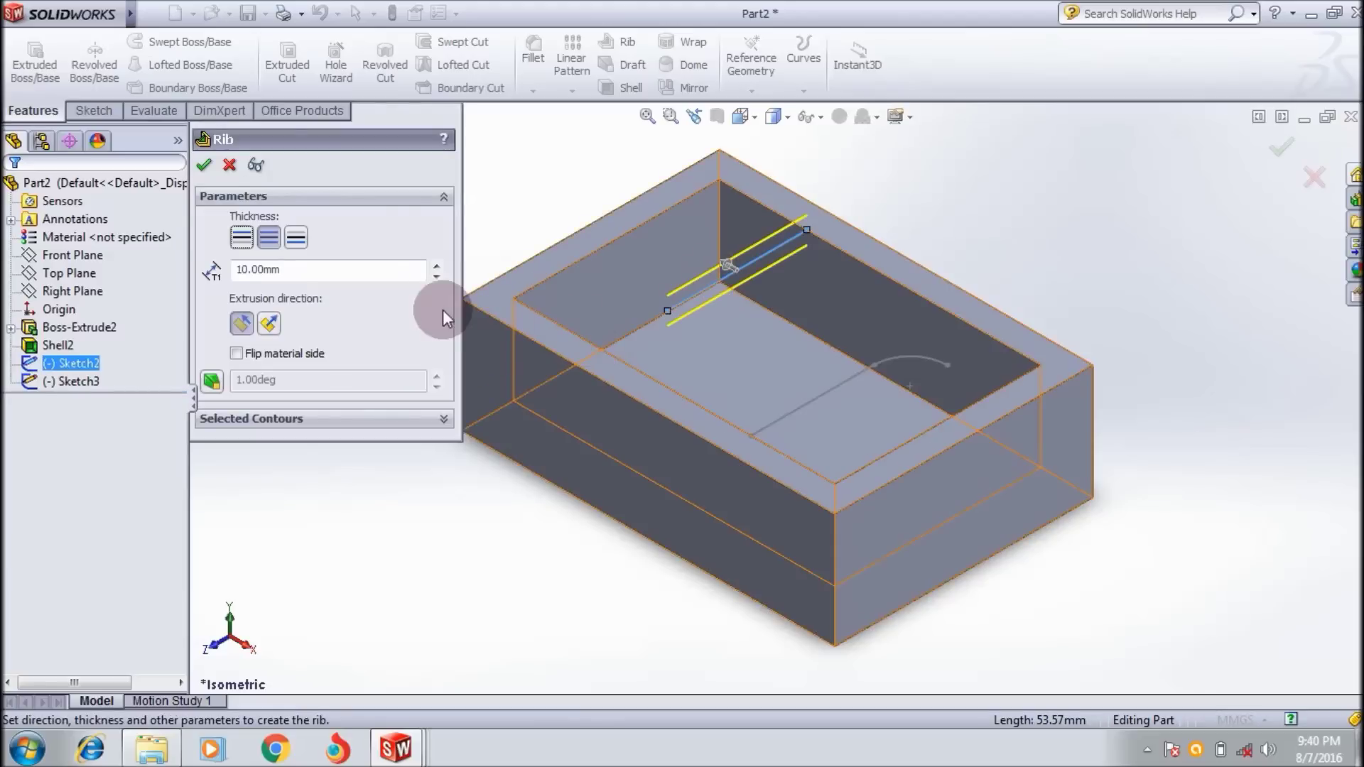
pyautogui.click(268, 324)
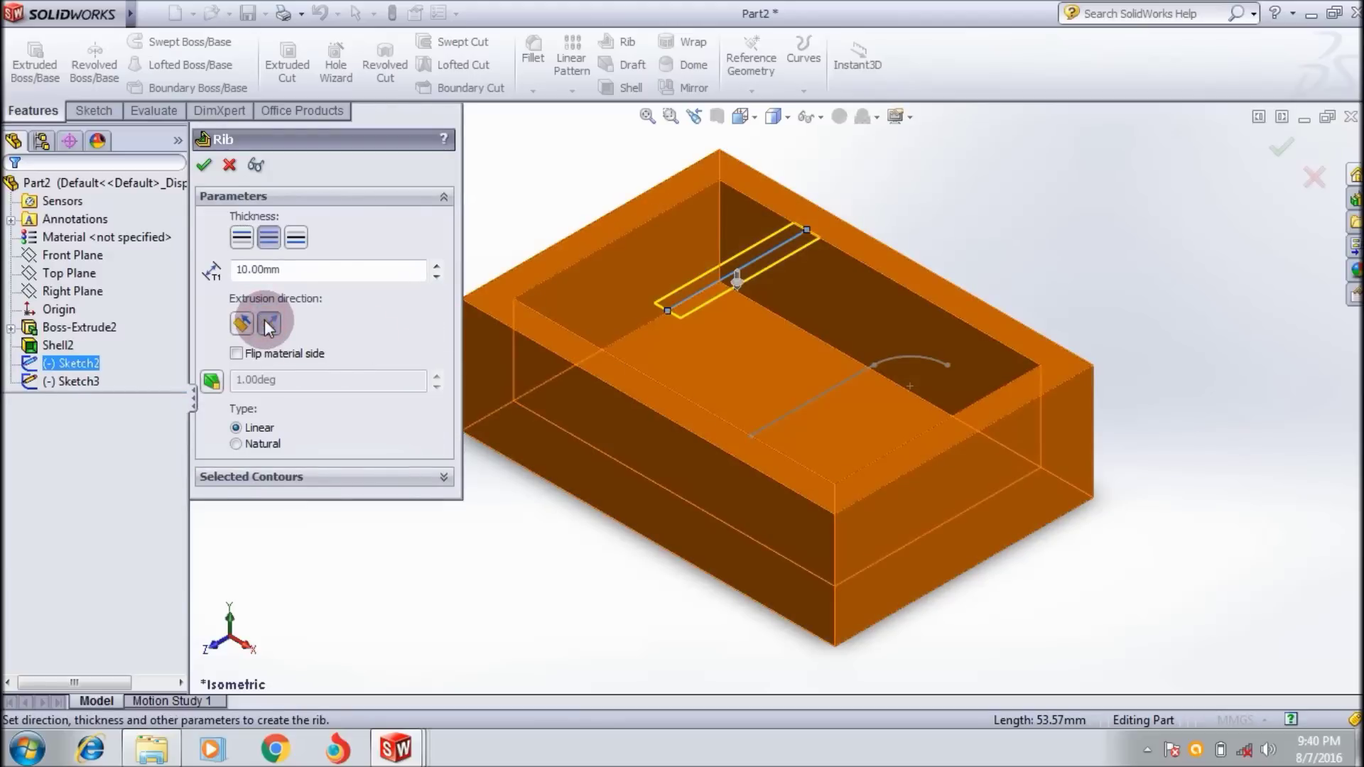
pyautogui.click(241, 325)
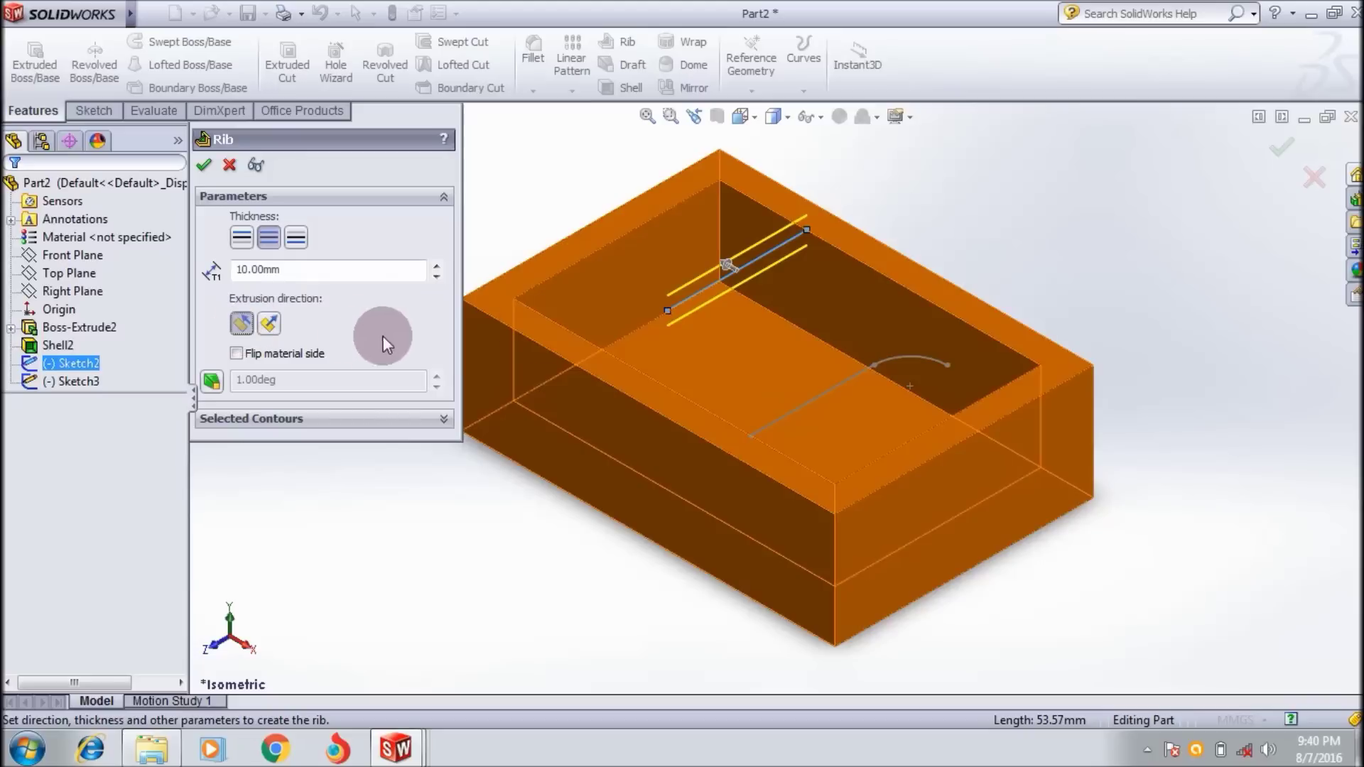
pyautogui.click(237, 353)
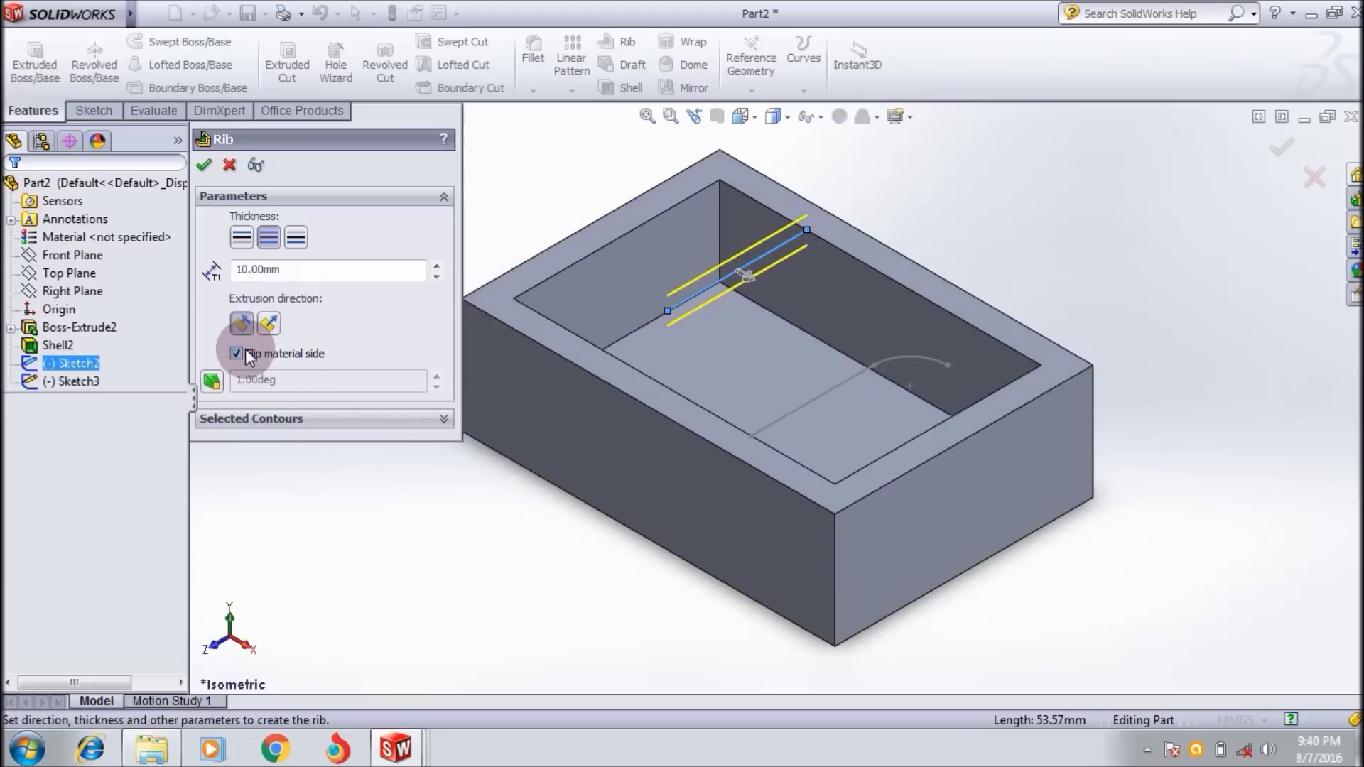
pyautogui.click(236, 353)
pyautogui.click(236, 353)
pyautogui.click(271, 322)
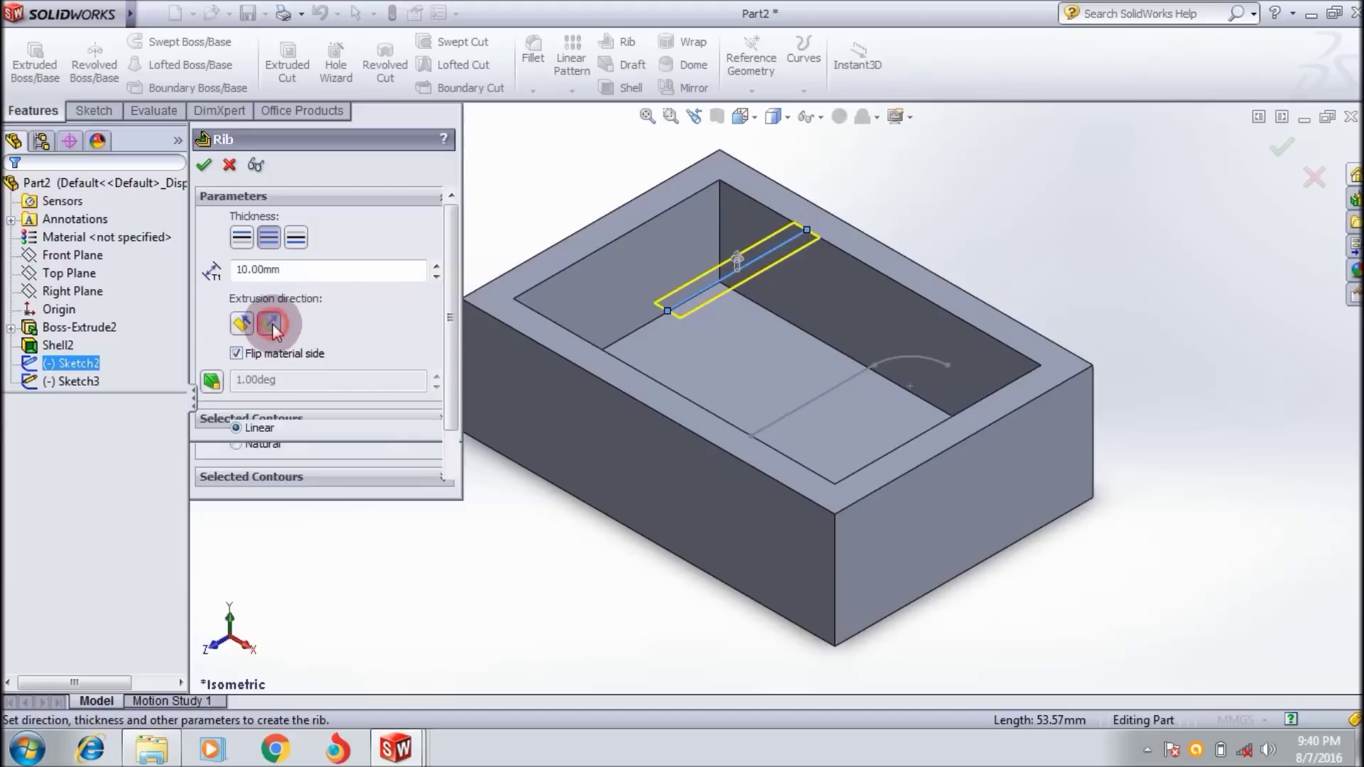
pyautogui.click(236, 354)
pyautogui.click(254, 445)
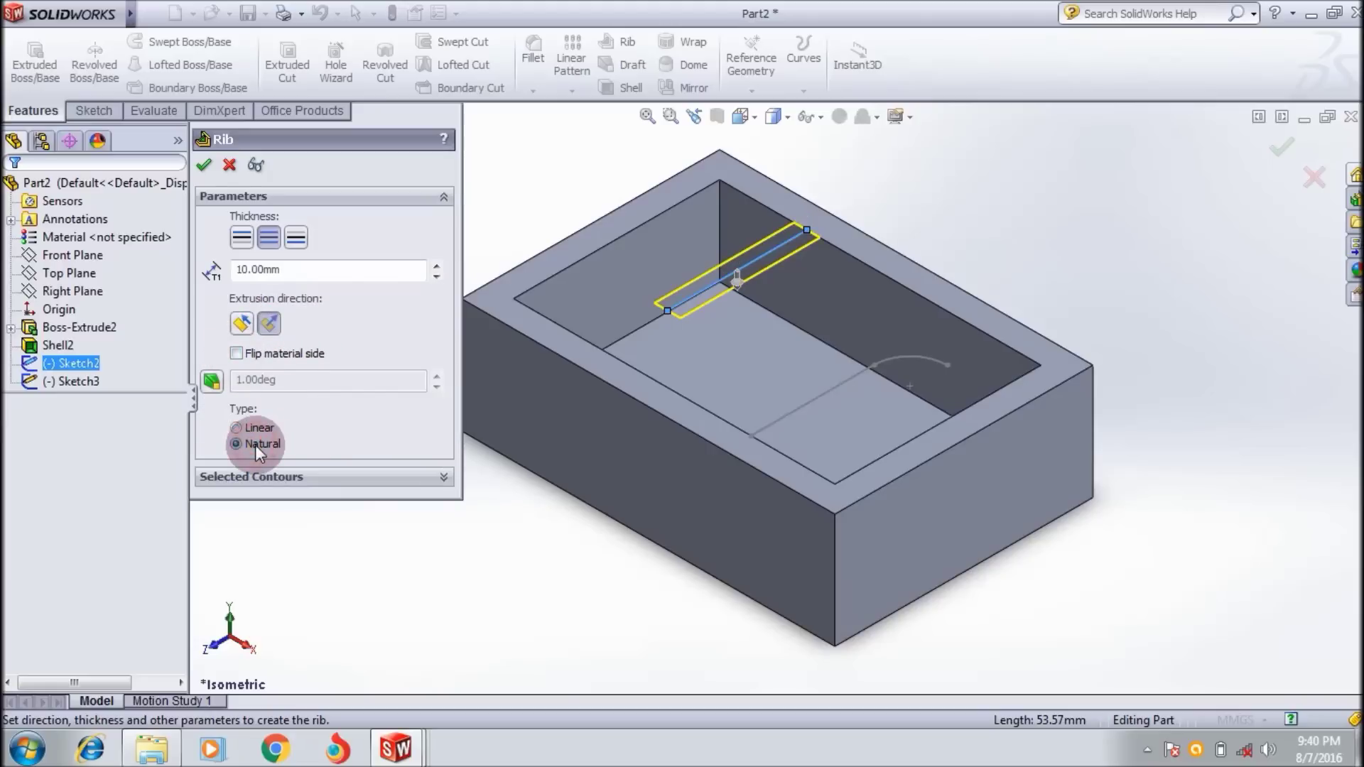
pyautogui.click(204, 166)
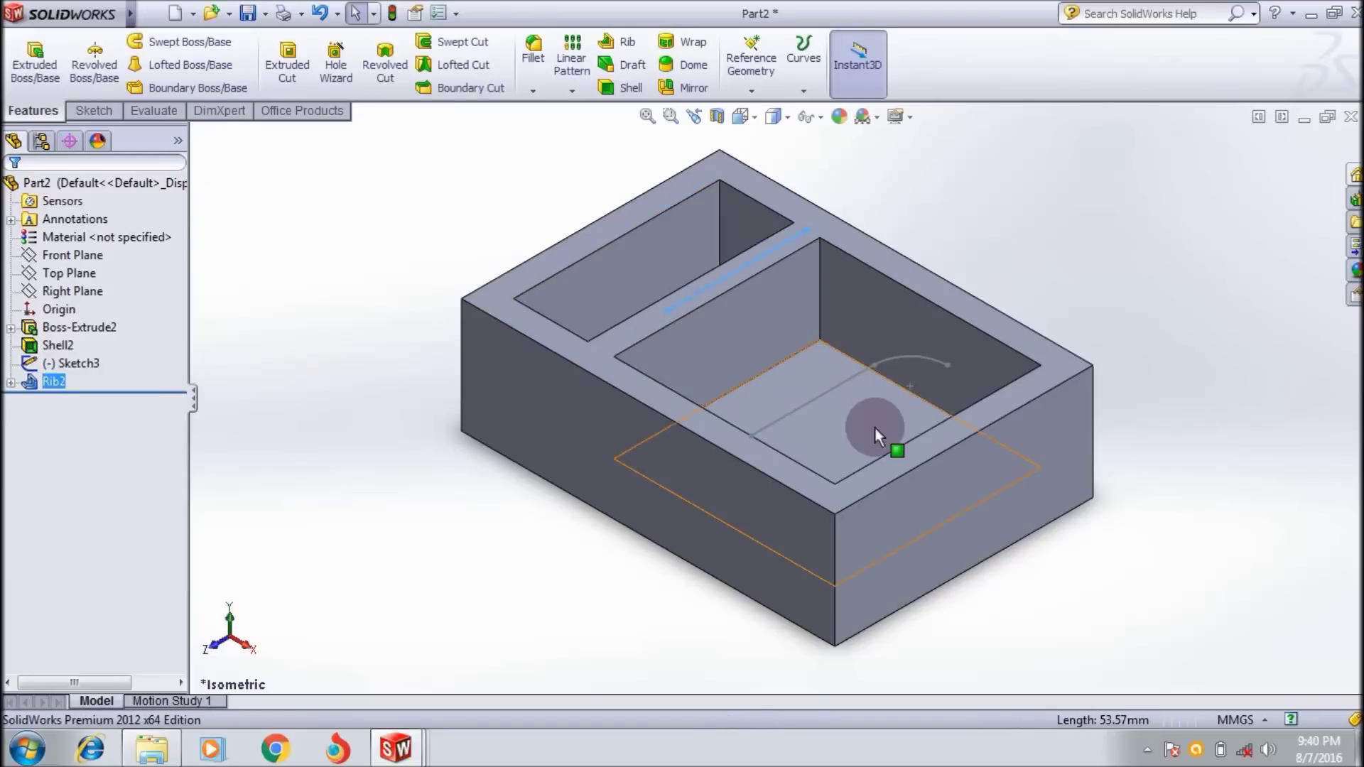
# Build Rib3 from Sketch3's line and arc: 10 mm, normal to sketch, Linear type.
pyautogui.click(634, 45)
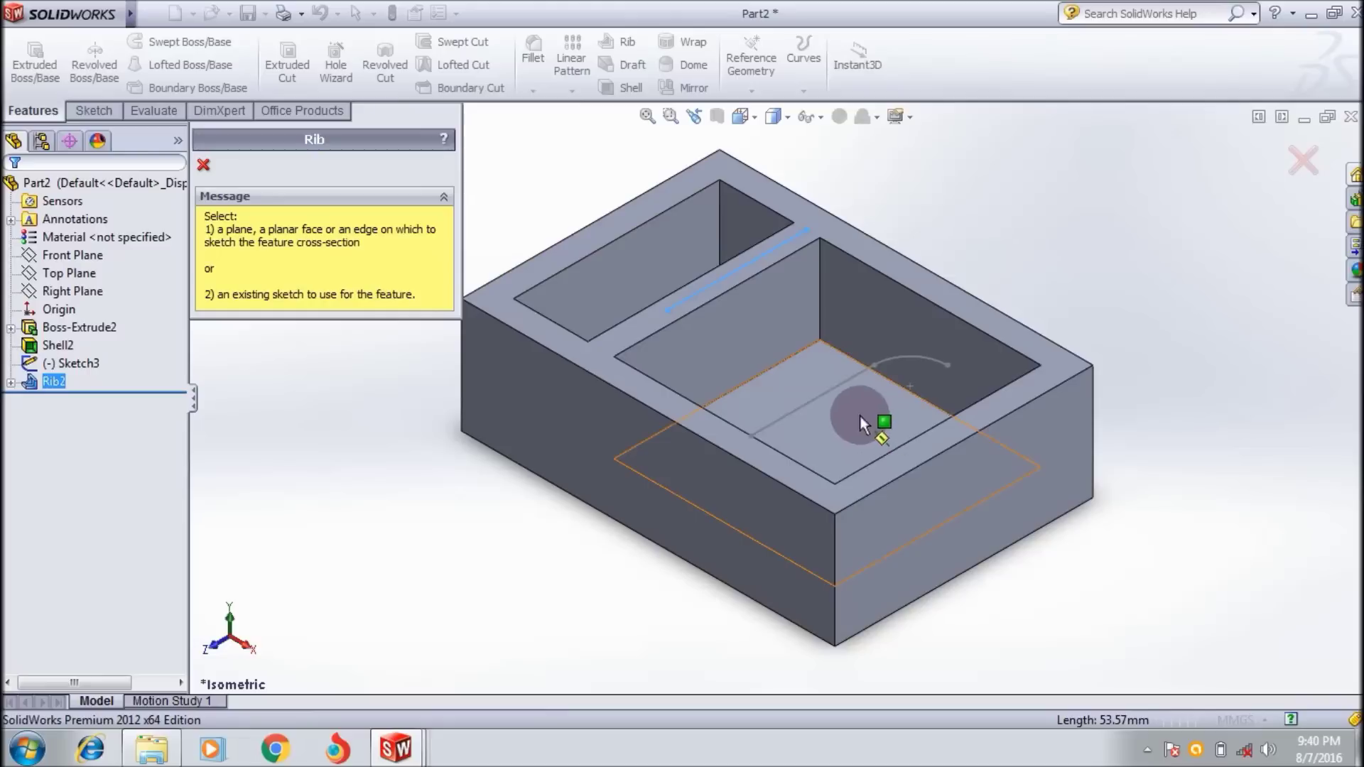
pyautogui.click(837, 385)
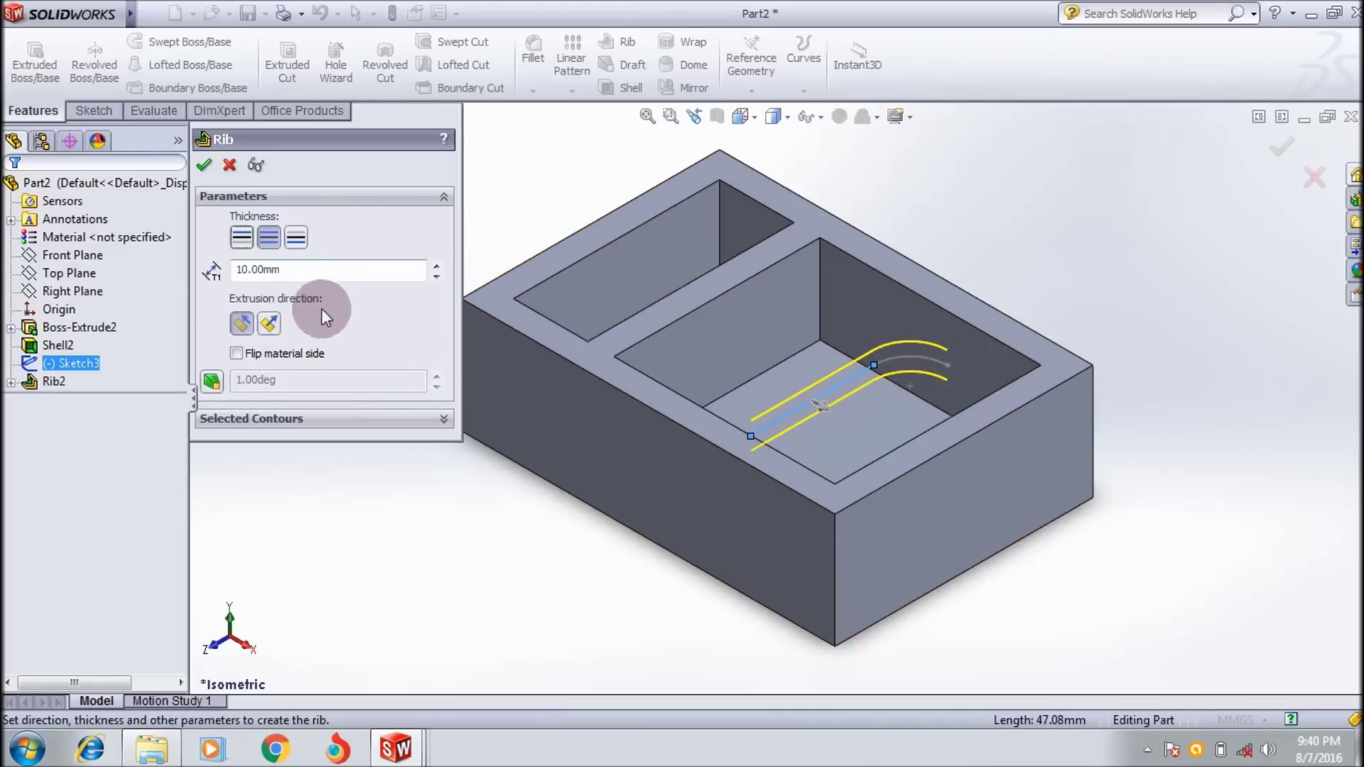
pyautogui.click(268, 325)
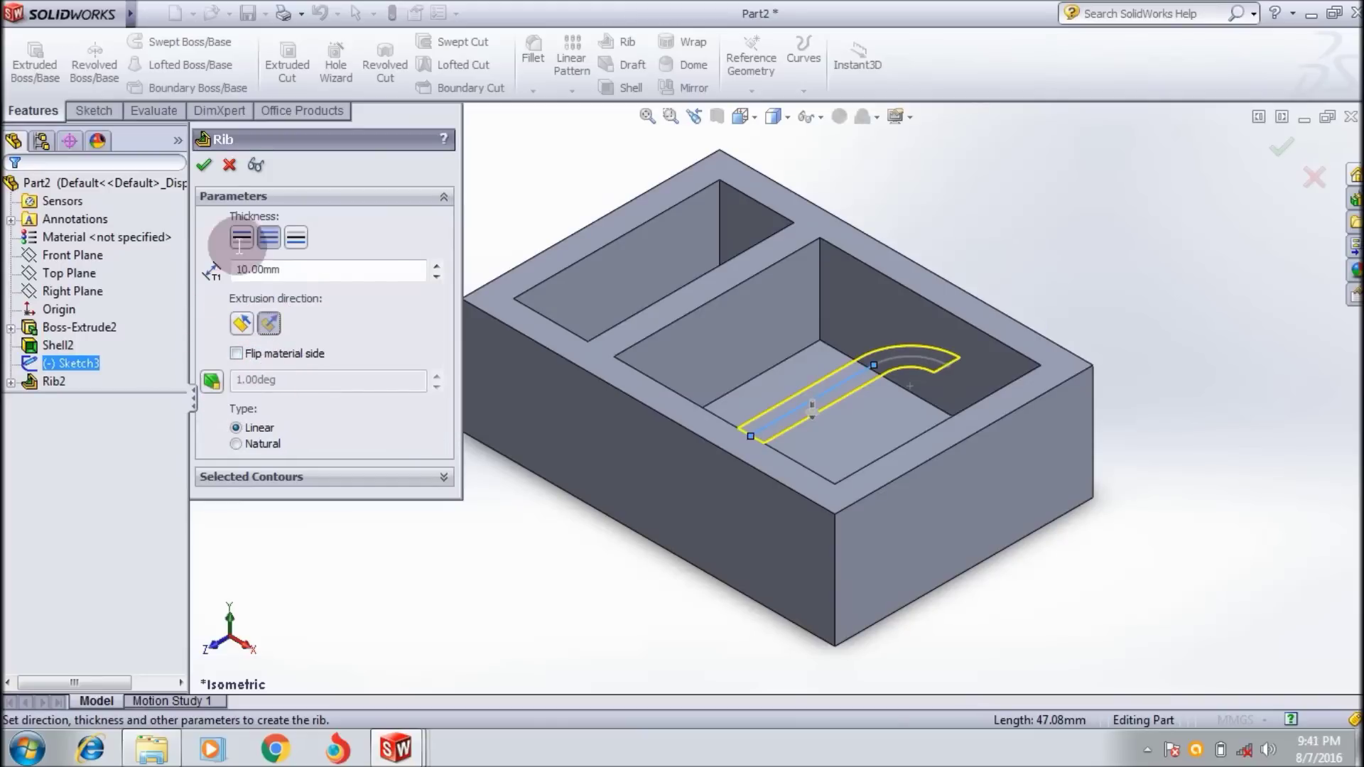
pyautogui.click(206, 167)
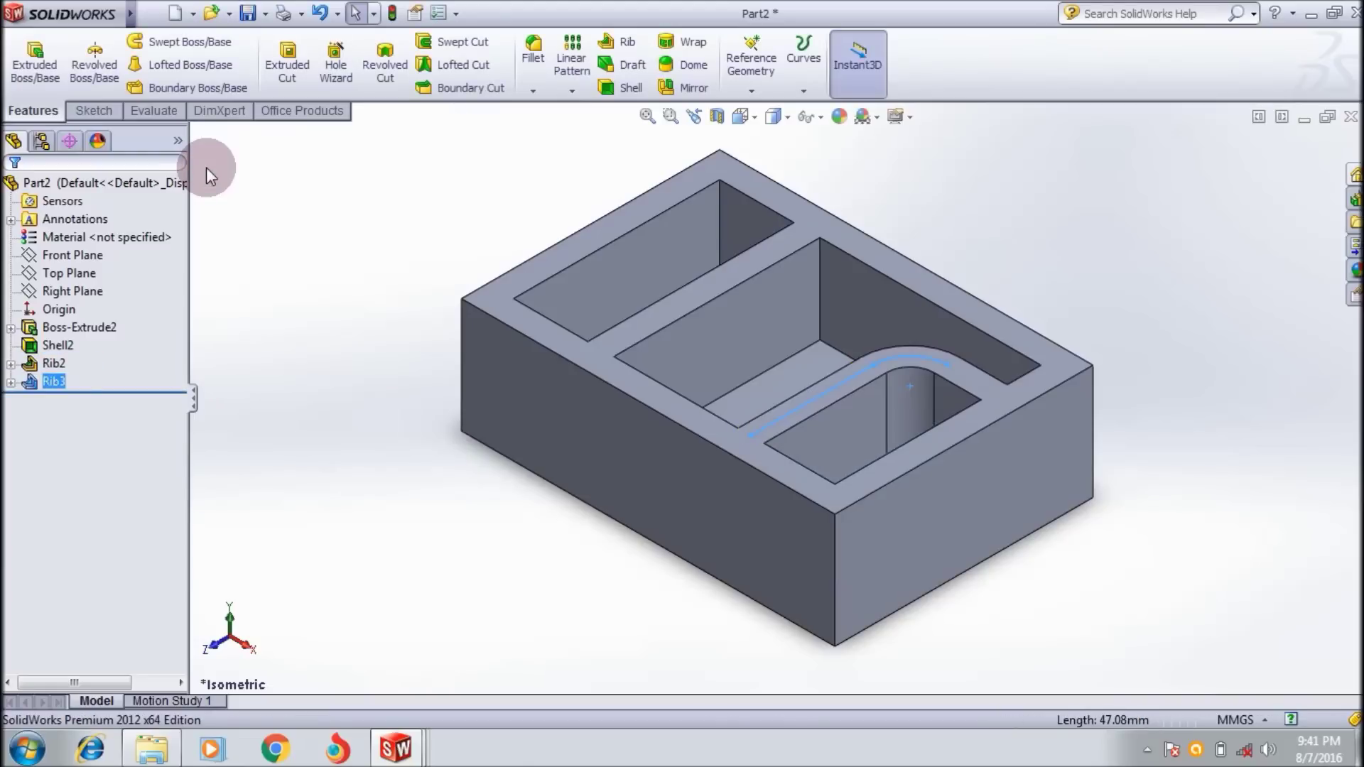
# Cycle through Trimetric and Isometric views, finishing on the Top view of the ribbed box.
pyautogui.click(742, 117)
pyautogui.click(813, 140)
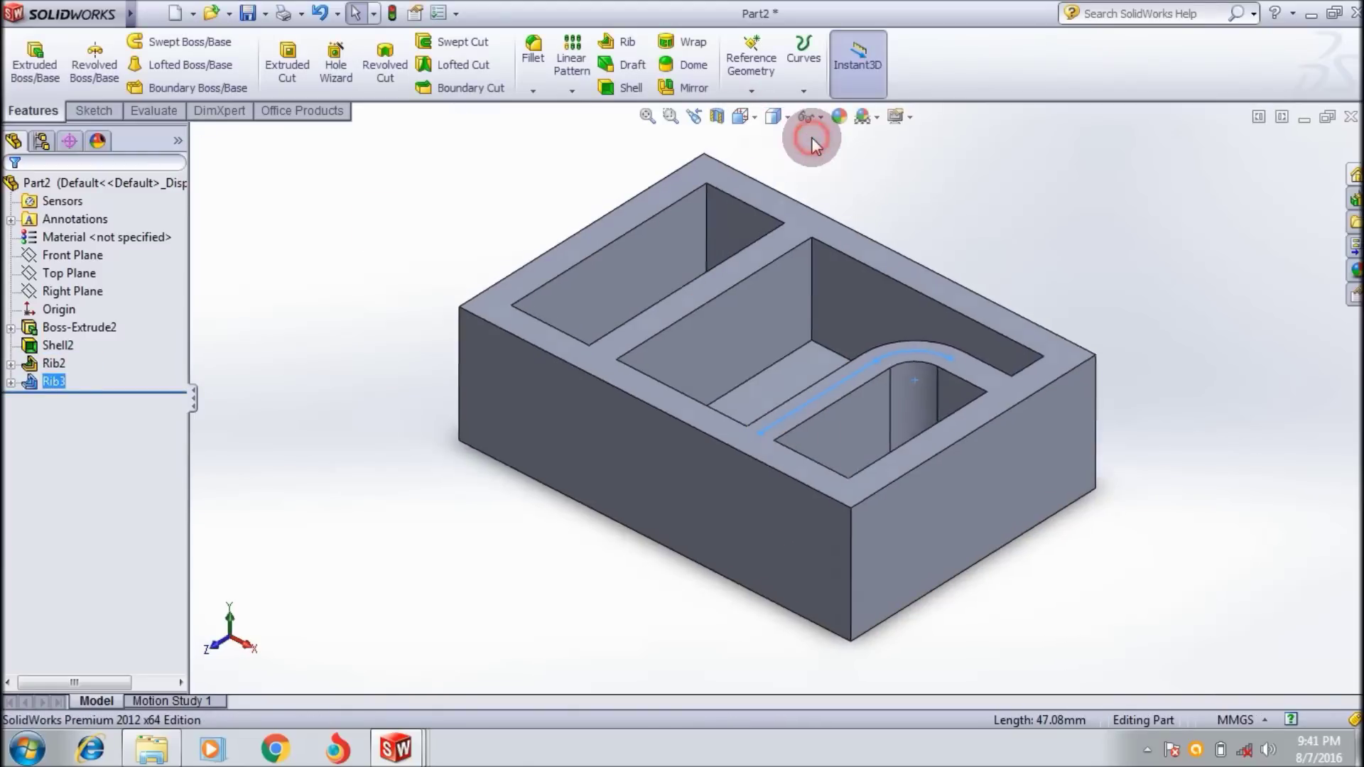
pyautogui.click(1115, 334)
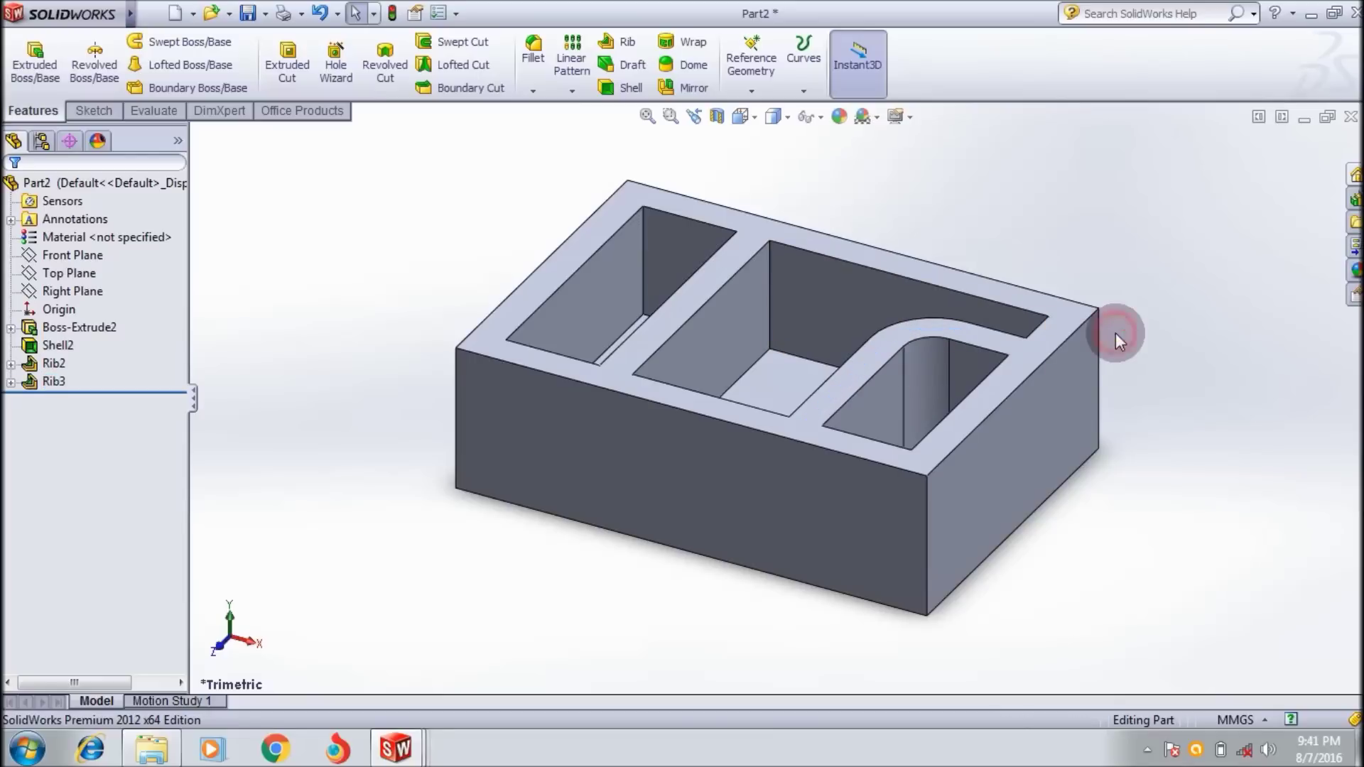
pyautogui.click(743, 117)
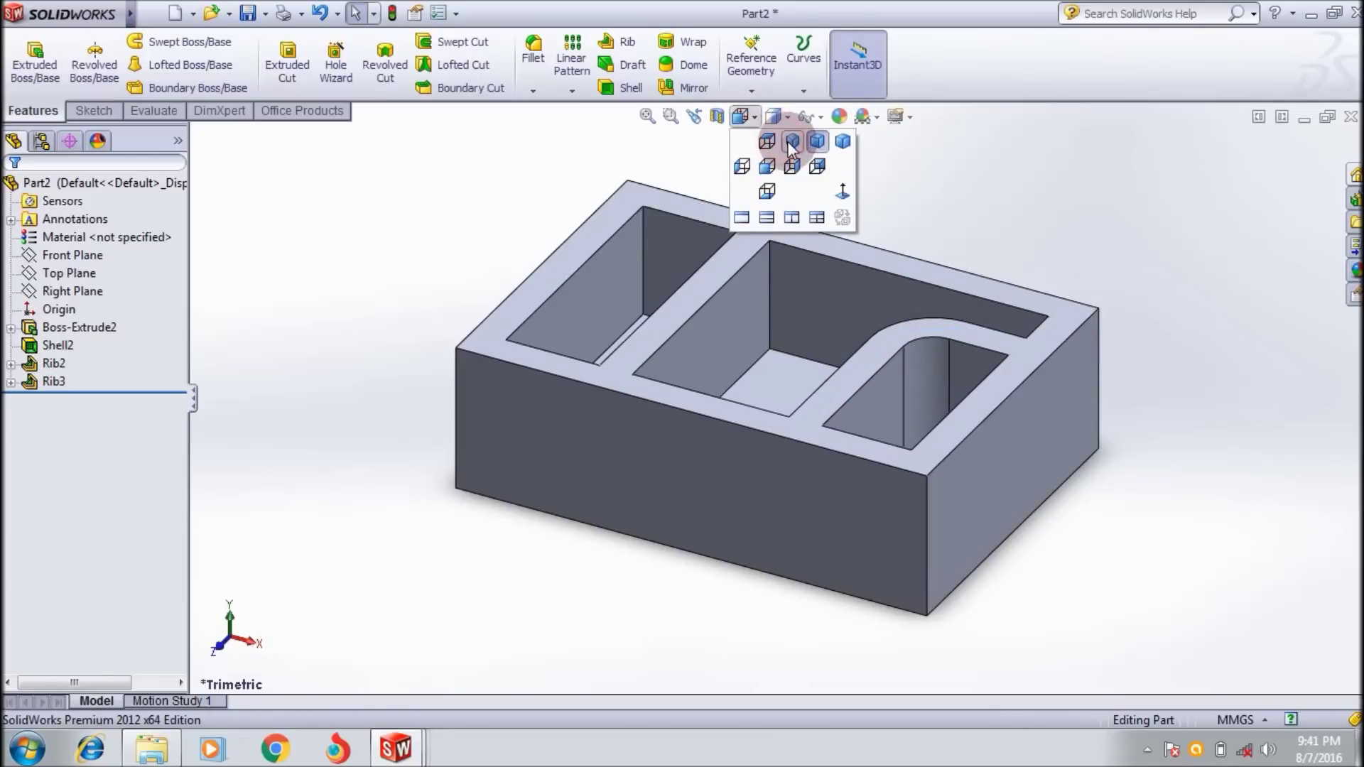
pyautogui.click(790, 144)
pyautogui.click(743, 117)
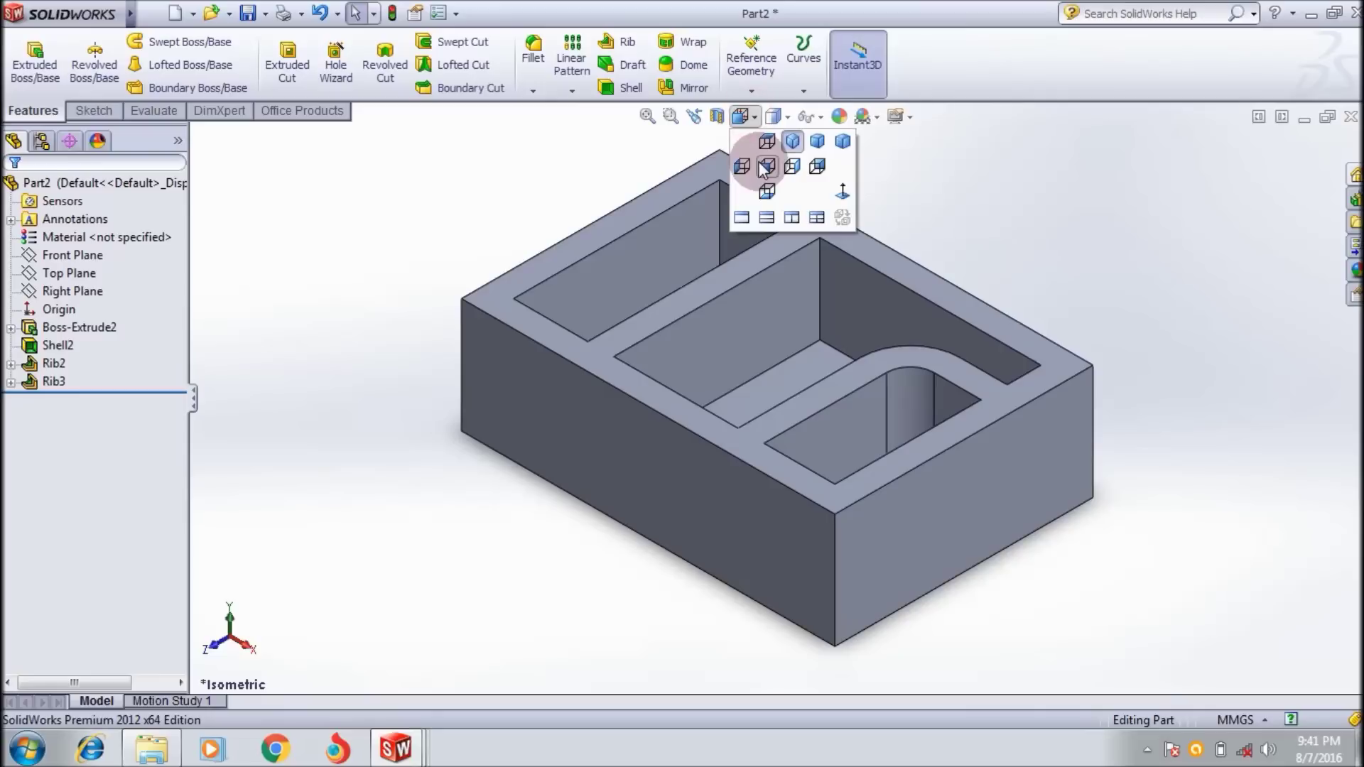
pyautogui.click(767, 142)
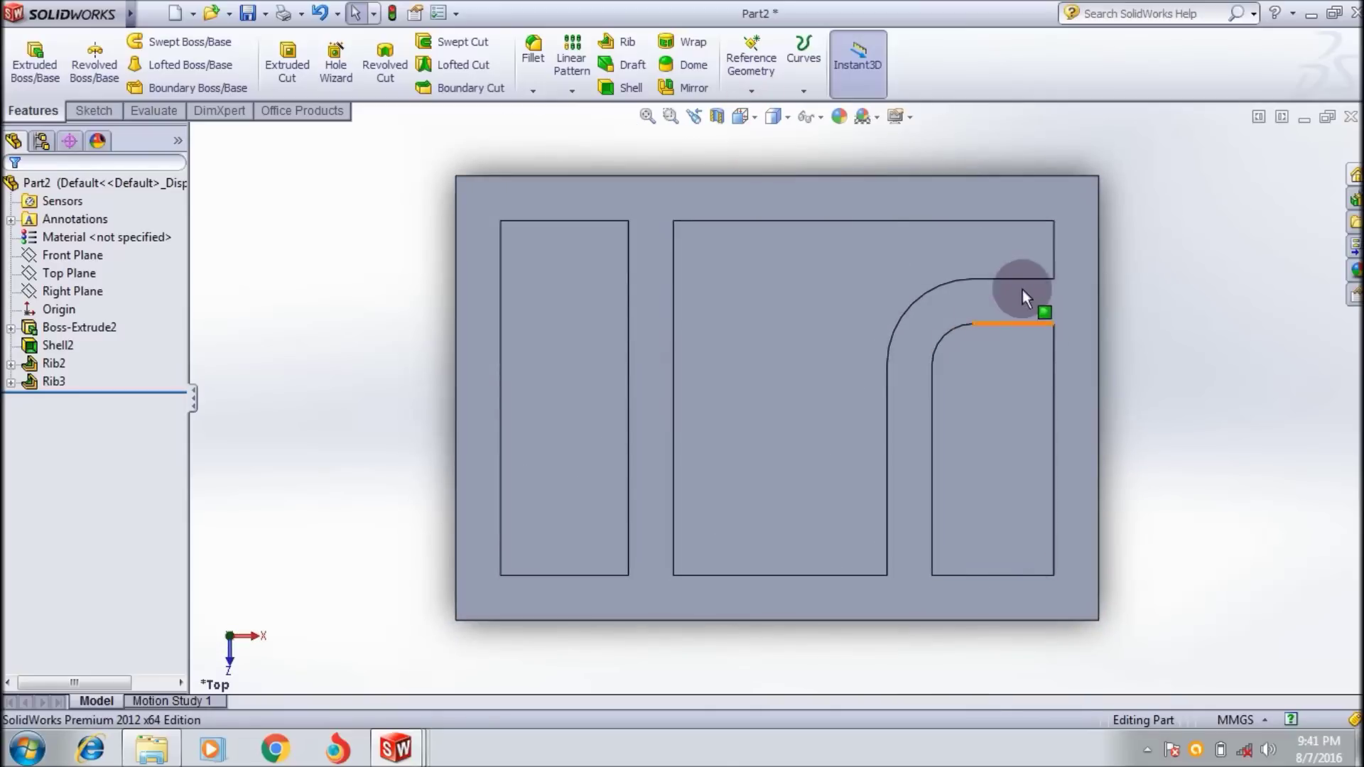